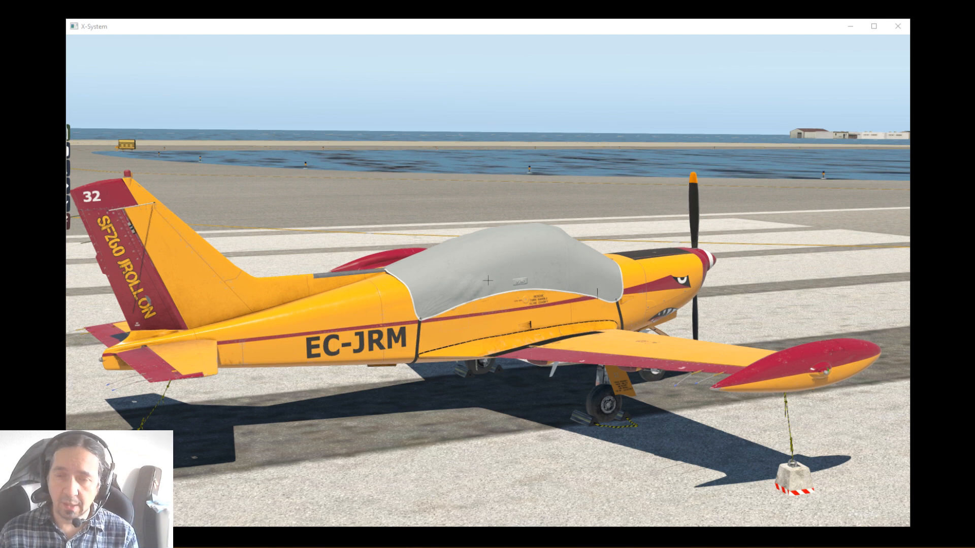
# Examine the parked, covered SF-260 from the outside, covering its tie-downs, wheel chocks, fuselage and nose from several angles
pyautogui.click(728, 205)
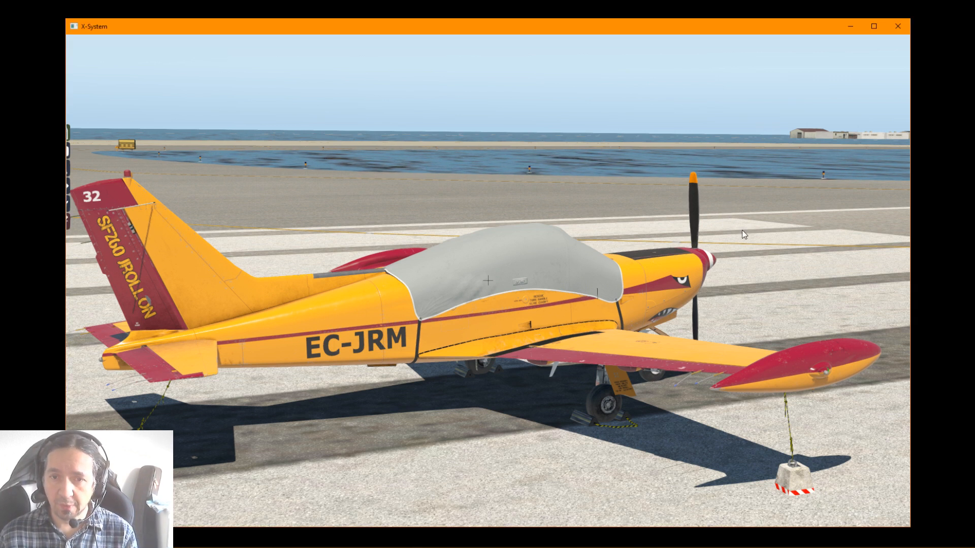
pyautogui.moveTo(447, 280); pyautogui.dragTo(202, 294)
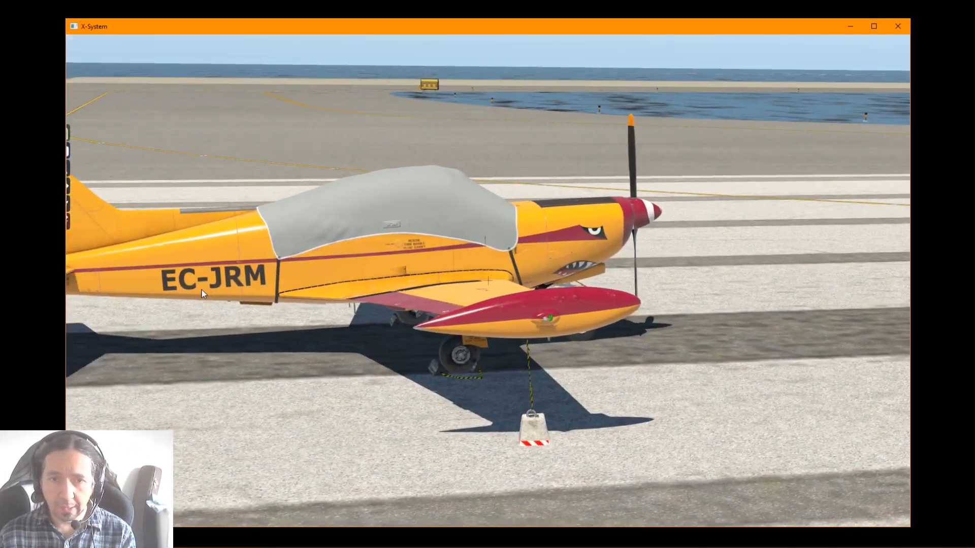
pyautogui.moveTo(544, 299); pyautogui.dragTo(172, 274)
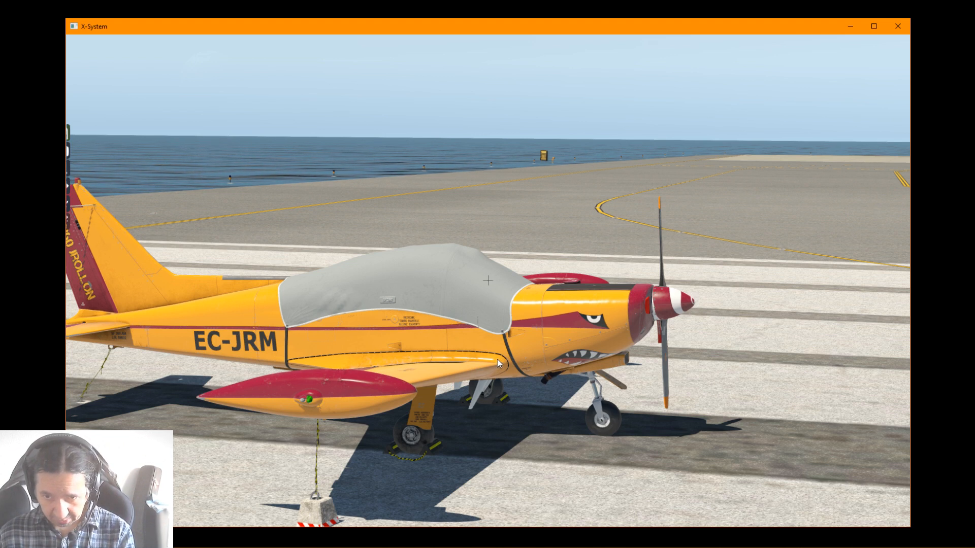
pyautogui.press('Right')
pyautogui.moveTo(513, 365); pyautogui.dragTo(264, 356)
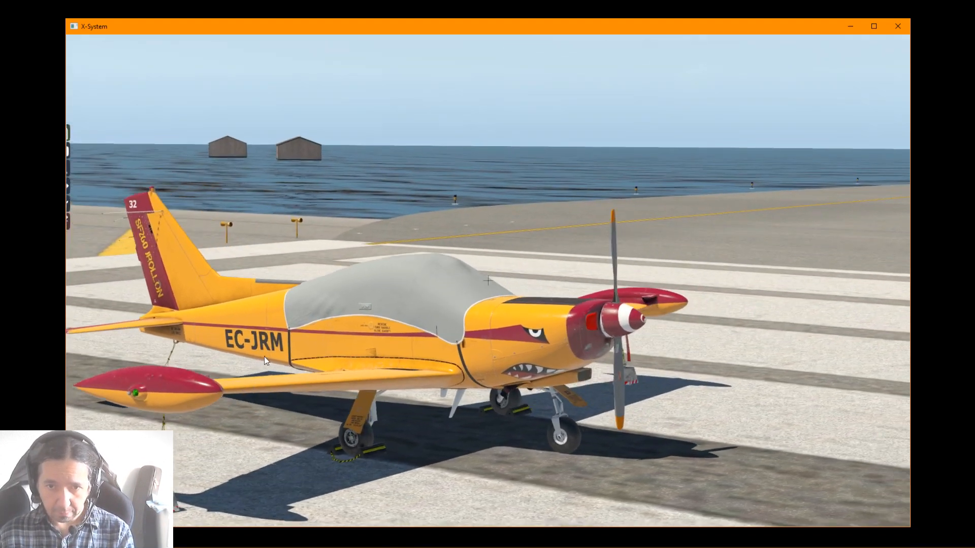
pyautogui.moveTo(376, 370); pyautogui.dragTo(812, 370)
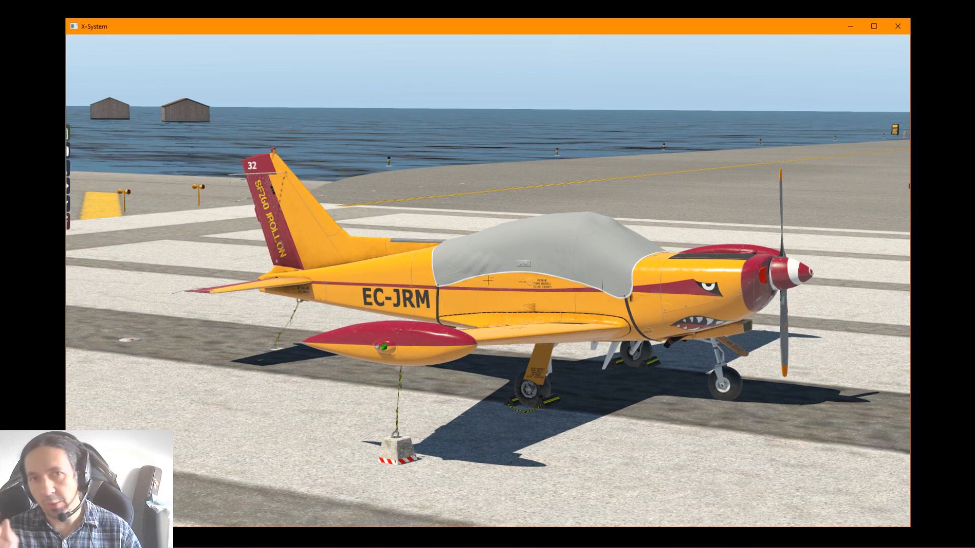
pyautogui.moveTo(609, 325); pyautogui.dragTo(320, 425)
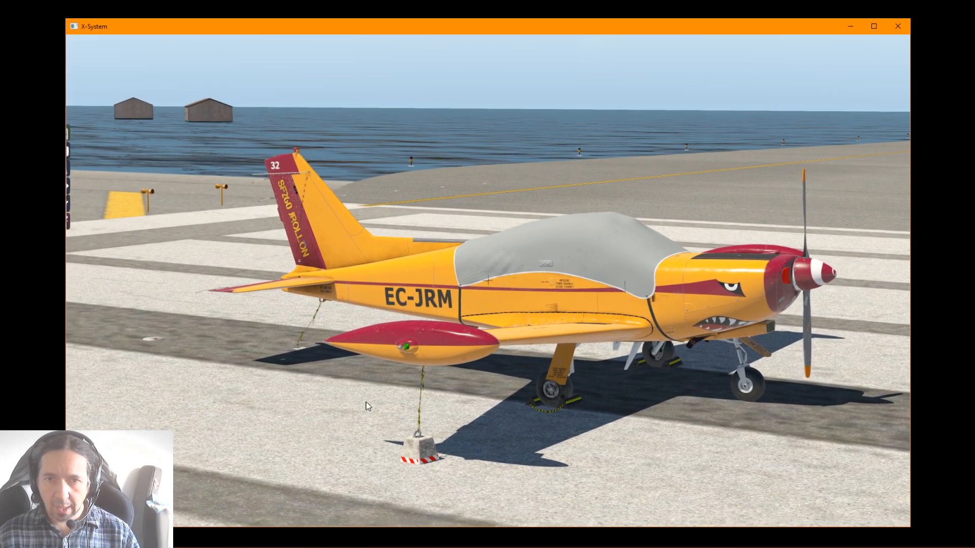
pyautogui.moveTo(365, 401); pyautogui.dragTo(379, 389)
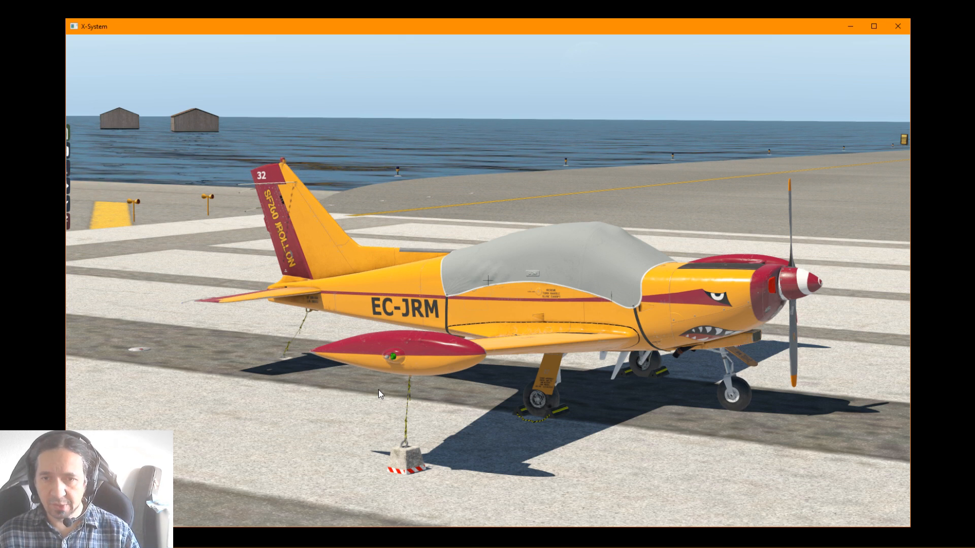
# Remove the canopy cover in the Reality Expansion Pack walkaround and close the walkaround
pyautogui.moveTo(35, 139)
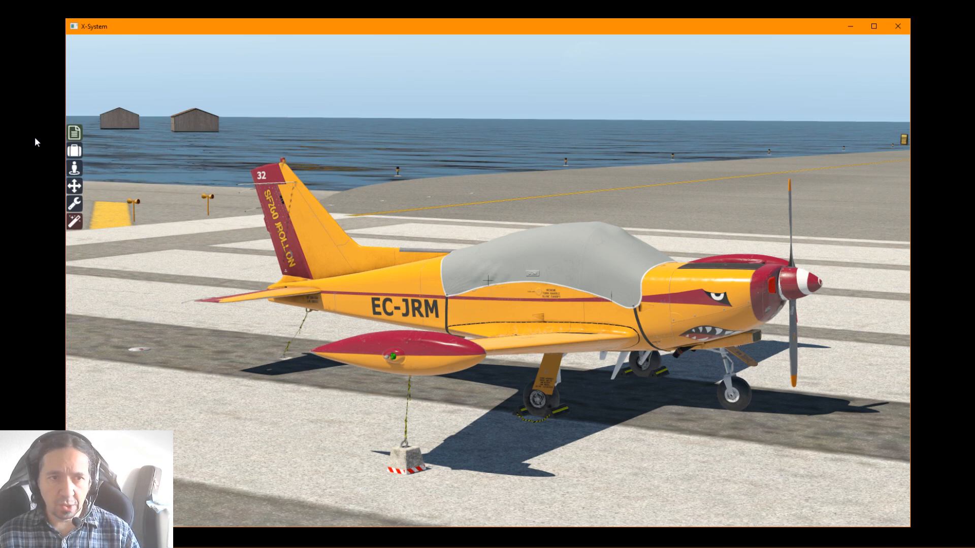
pyautogui.click(75, 167)
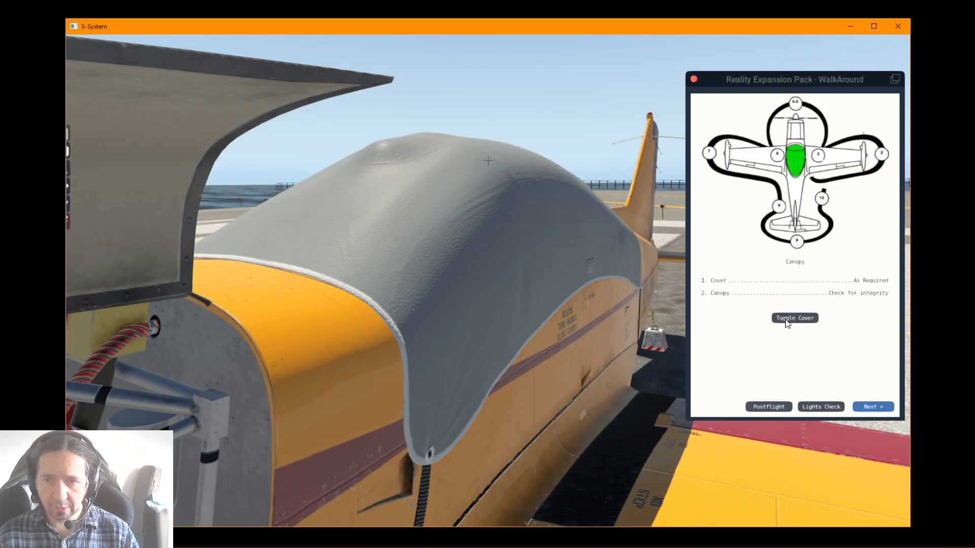
pyautogui.click(786, 319)
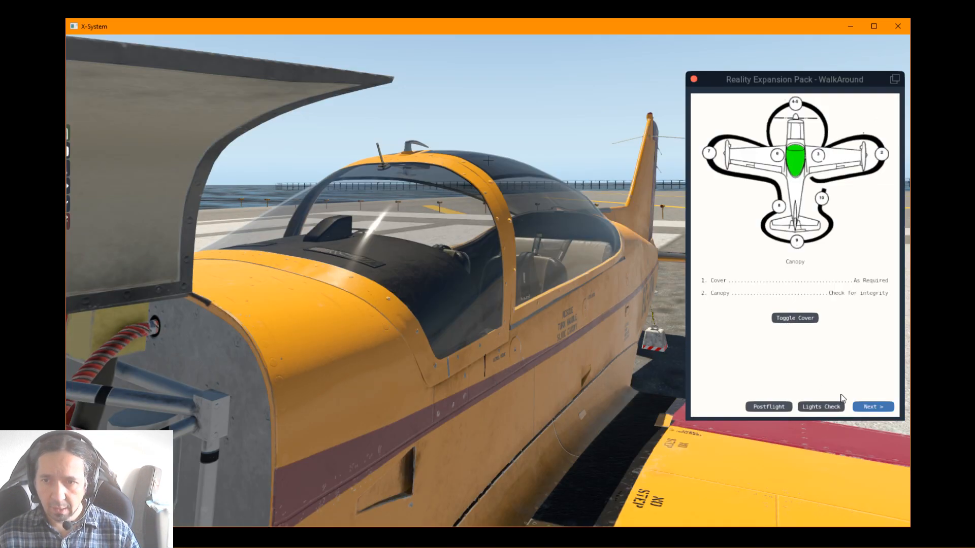
pyautogui.click(693, 79)
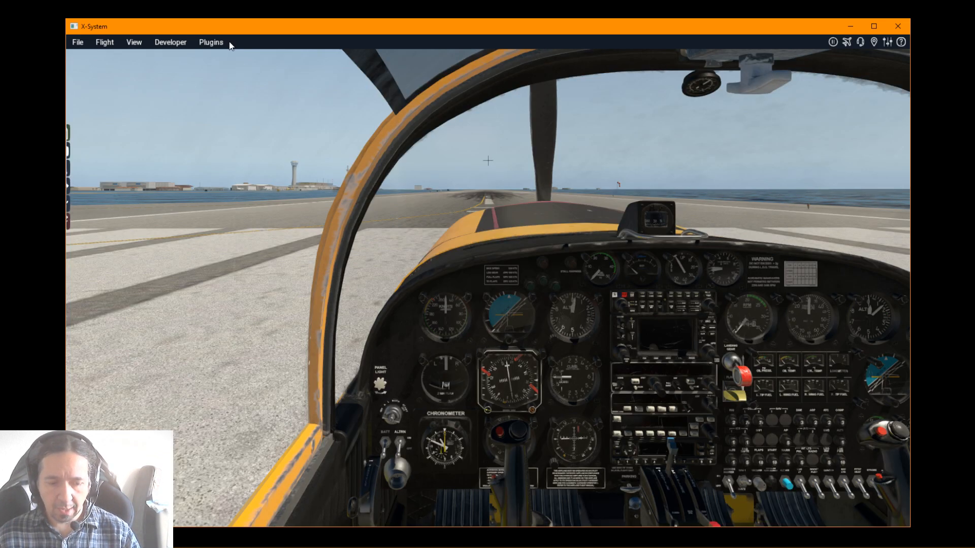
# View the aircraft from outside and toggle off its static elements through the SimCoders REP plugin
pyautogui.hotkey('shift', '4')
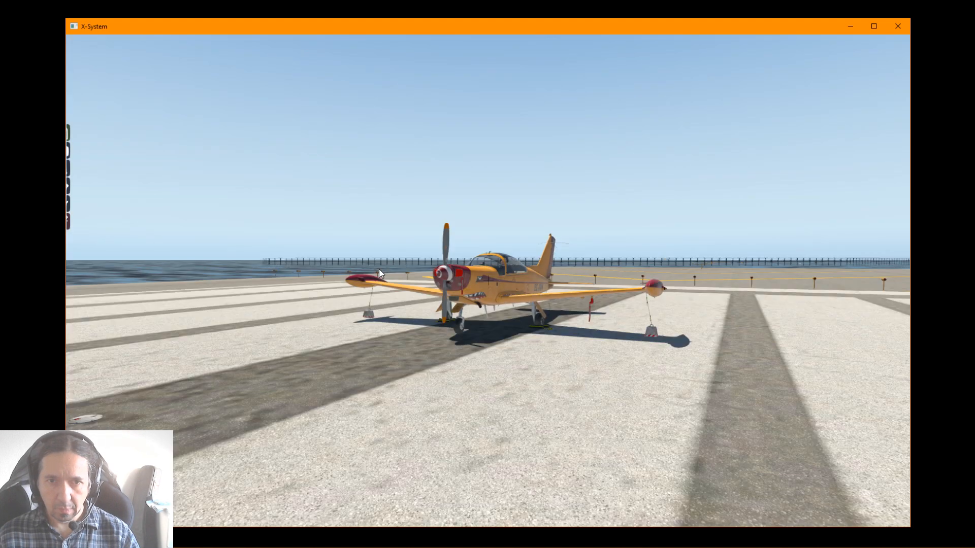
pyautogui.moveTo(379, 269); pyautogui.dragTo(473, 324)
pyautogui.scroll(3, 473, 324)
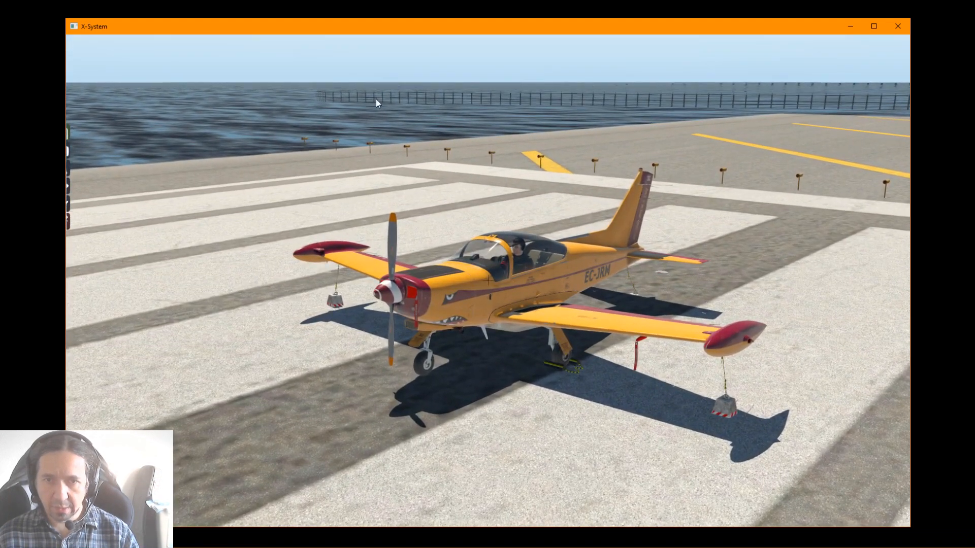
pyautogui.moveTo(232, 44)
pyautogui.click(171, 42)
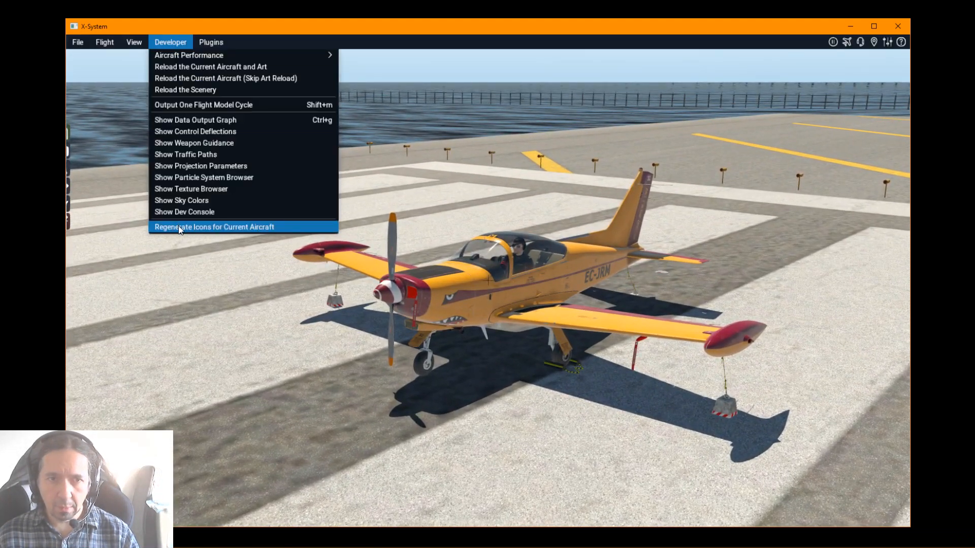
pyautogui.click(210, 42)
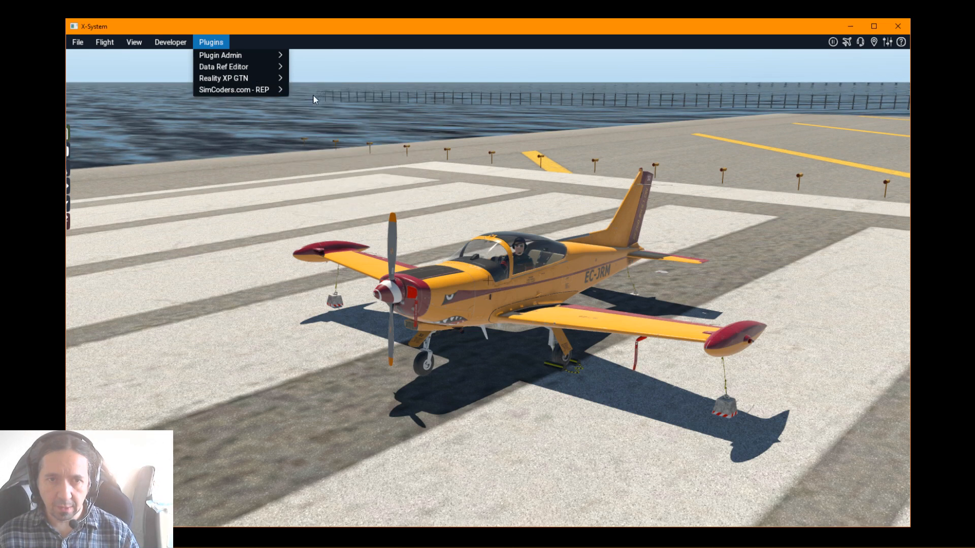
pyautogui.moveTo(281, 91)
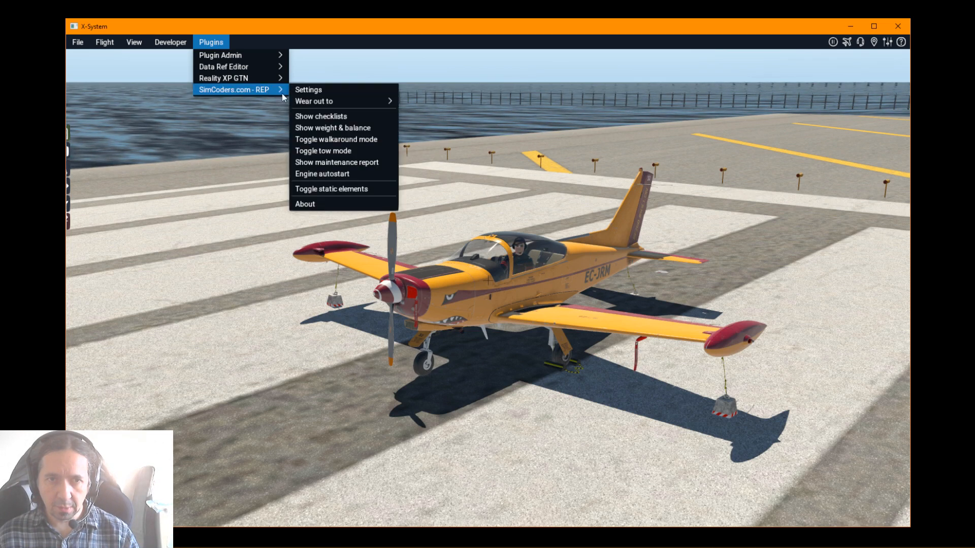
pyautogui.click(311, 189)
pyautogui.moveTo(614, 356); pyautogui.dragTo(593, 343)
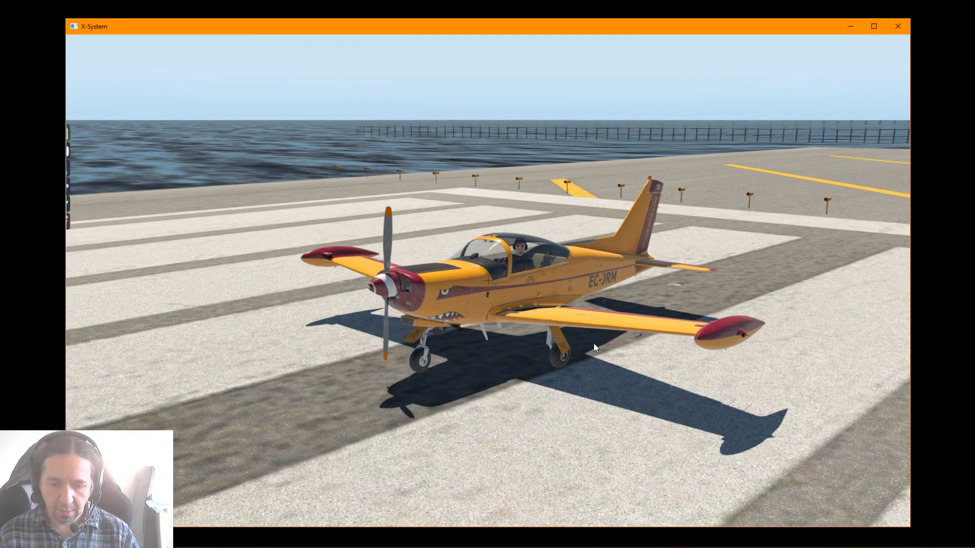
# Switch on the landing light, beacon, navigation lights and strobe in the cockpit
pyautogui.hotkey('shift', '9')
pyautogui.moveTo(720, 190); pyautogui.dragTo(751, 240)
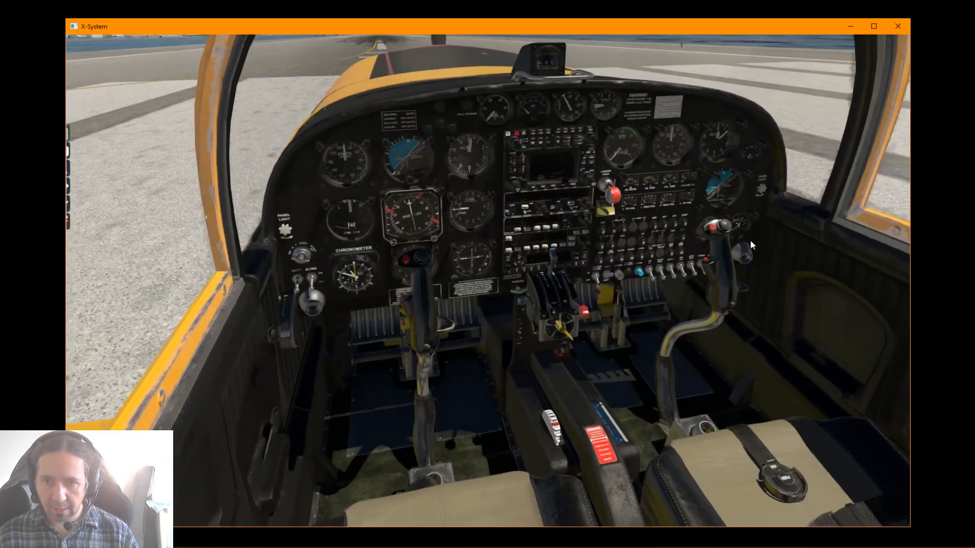
pyautogui.scroll(2, 692, 312)
pyautogui.scroll(5, 691, 312)
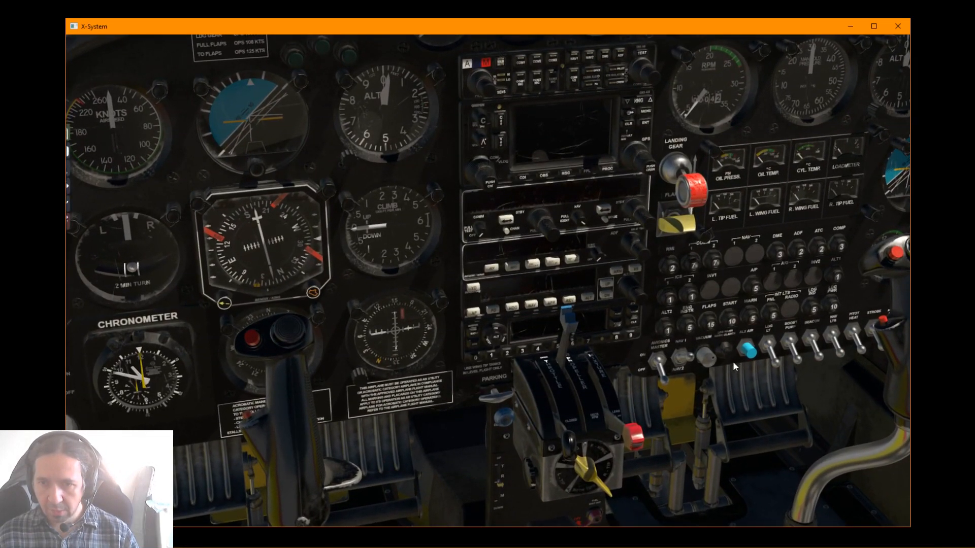
pyautogui.scroll(5, 767, 360)
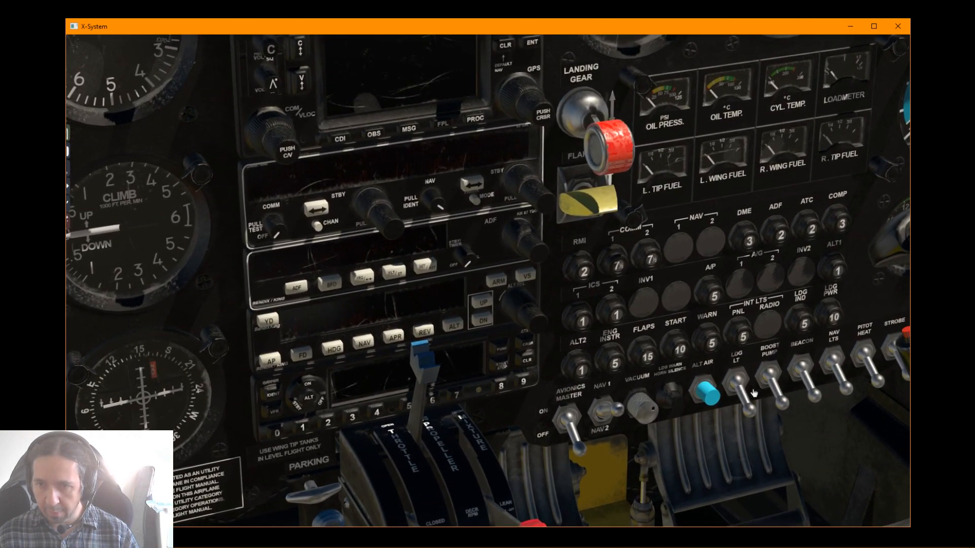
pyautogui.click(748, 392)
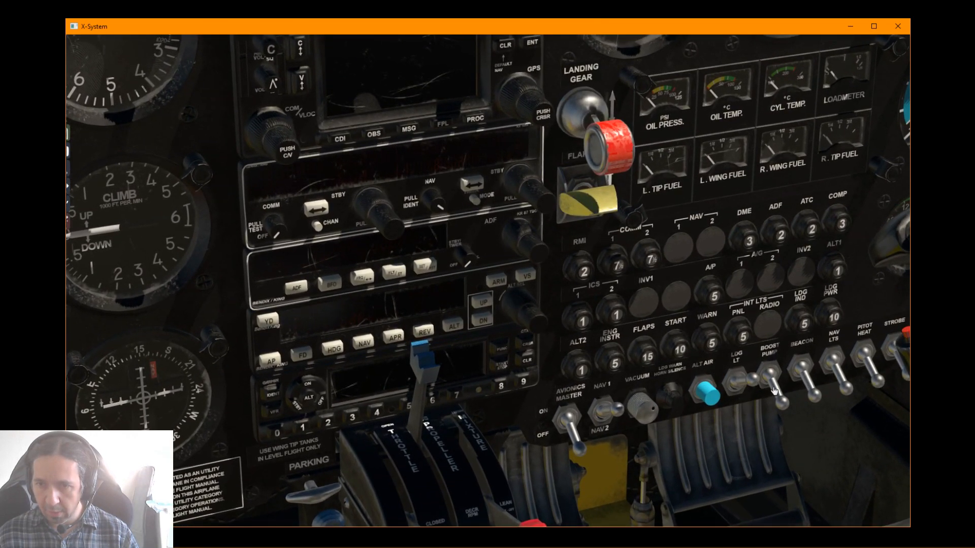
pyautogui.click(805, 375)
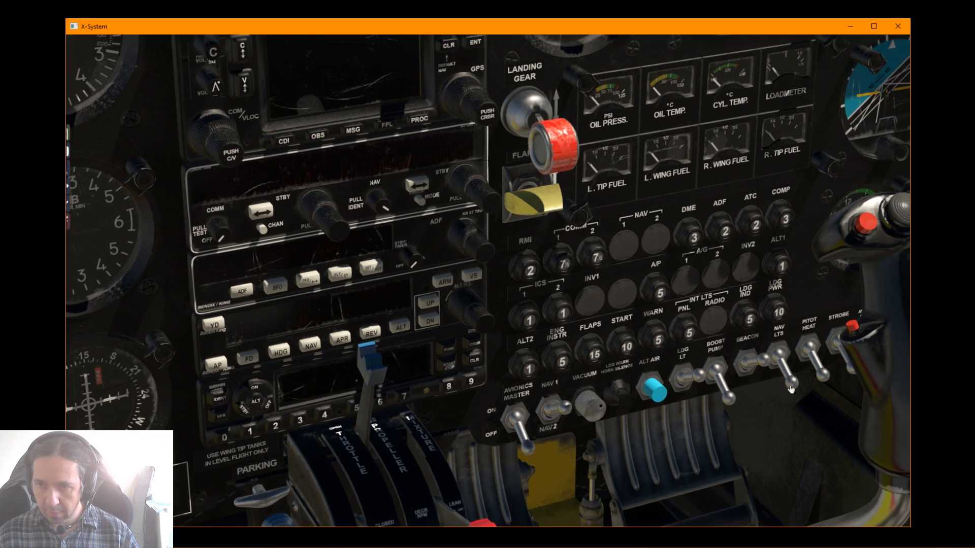
pyautogui.click(792, 378)
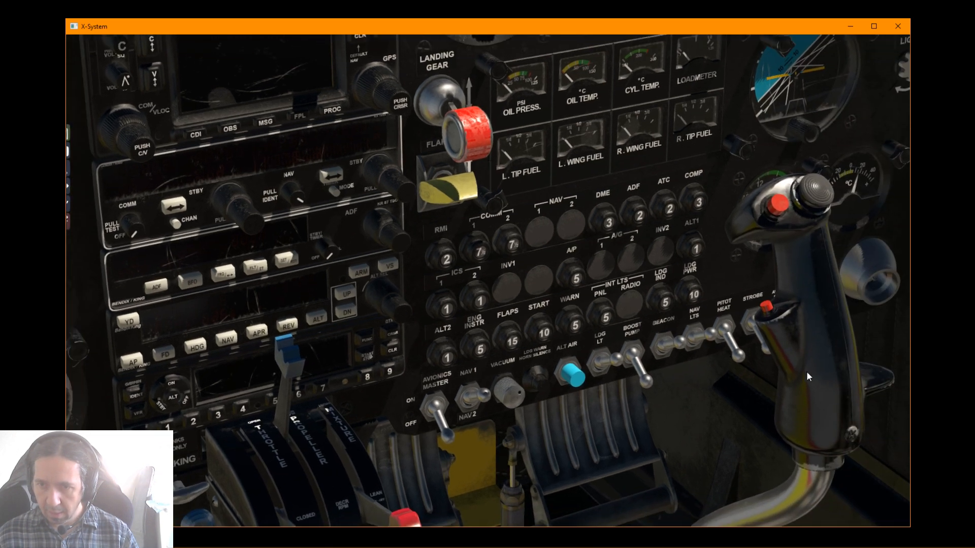
pyautogui.click(767, 350)
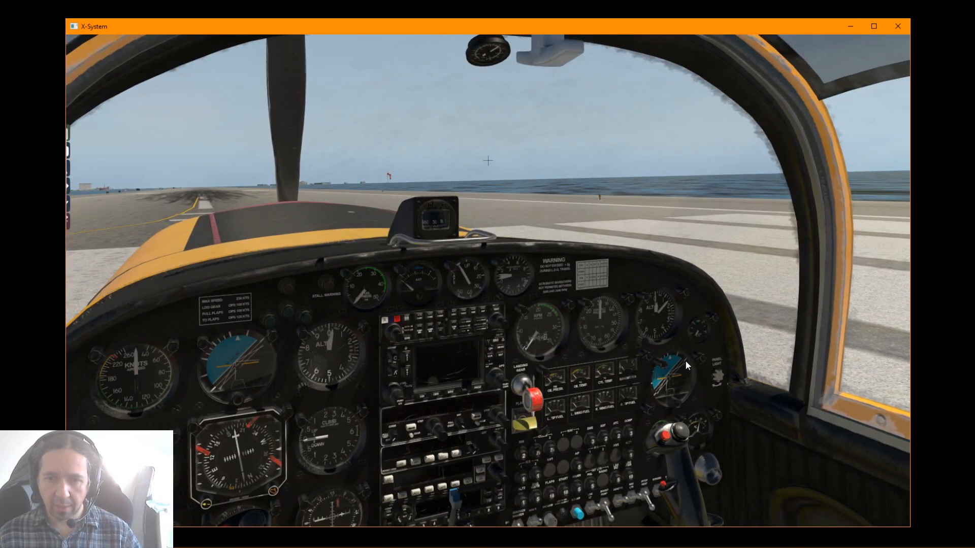
# Look over the instrument panel and the canopy overhead, and view the aircraft from outside
pyautogui.moveTo(685, 362); pyautogui.dragTo(654, 393)
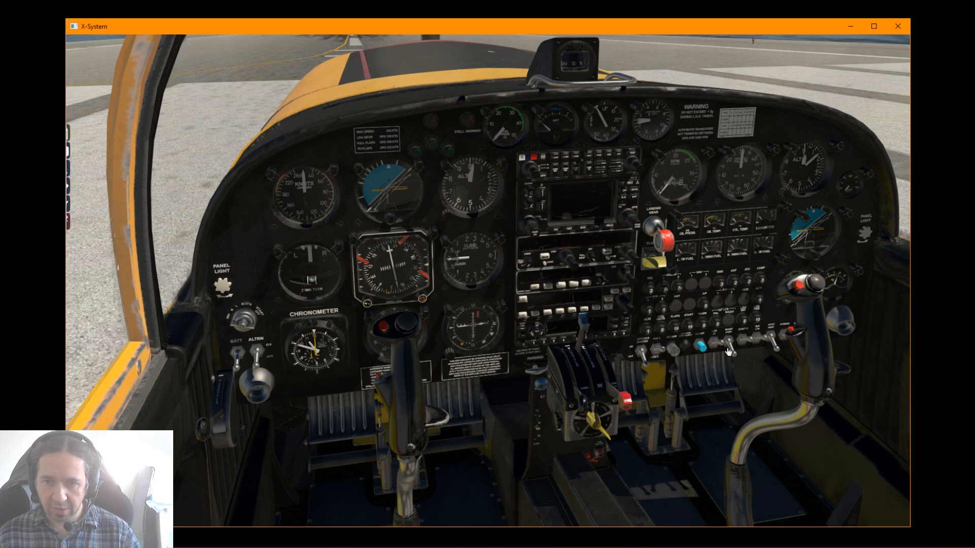
pyautogui.moveTo(562, 346); pyautogui.dragTo(582, 233)
pyautogui.moveTo(497, 360); pyautogui.dragTo(631, 311)
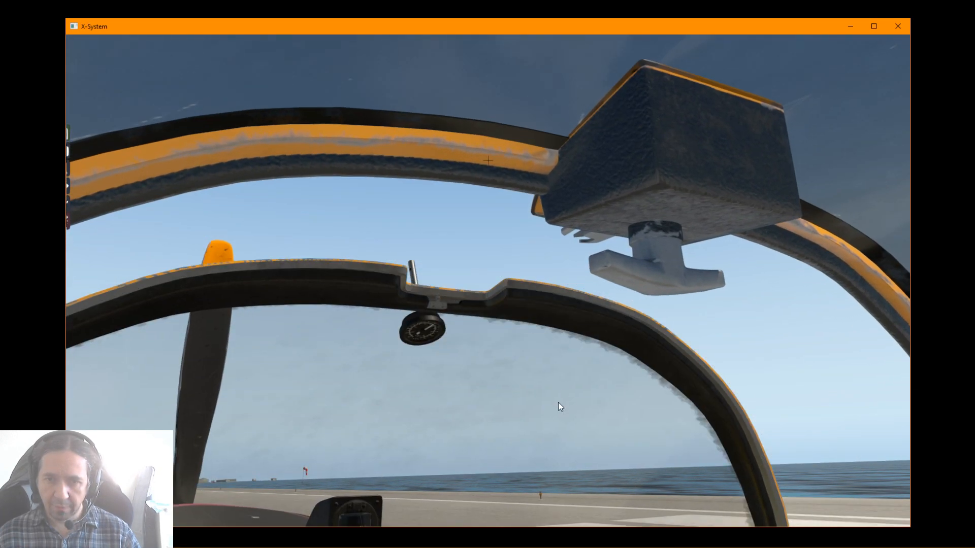
pyautogui.moveTo(558, 402); pyautogui.dragTo(538, 406)
pyautogui.hotkey('shift', '8')
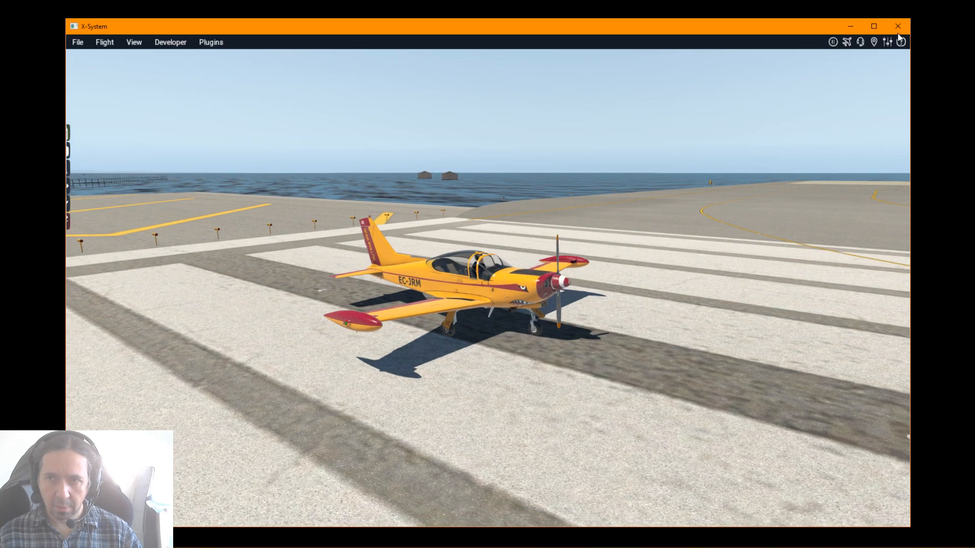
# Quit the current session and start a new flight with the SIAI-Marchetti SF-260D on the runway at Lanzarote
pyautogui.click(897, 26)
pyautogui.click(593, 344)
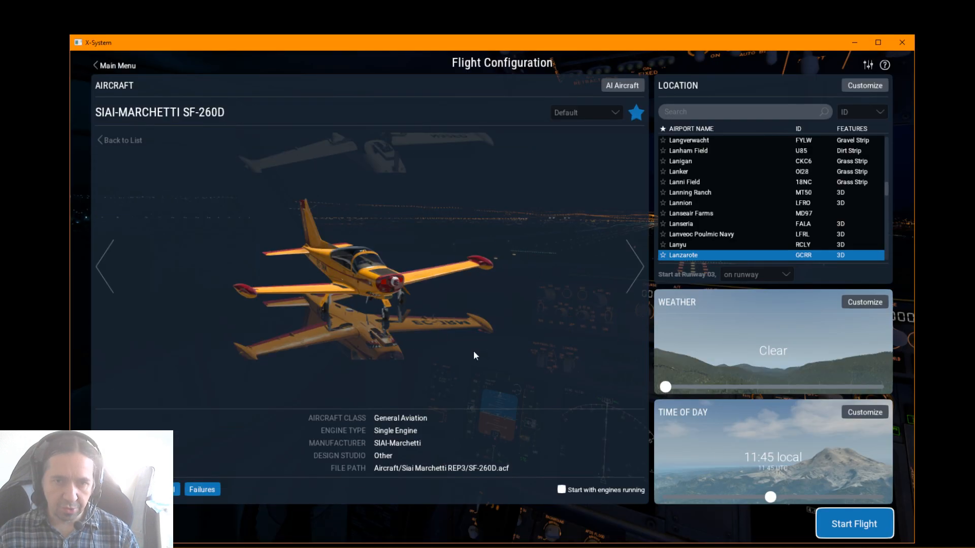
pyautogui.click(837, 526)
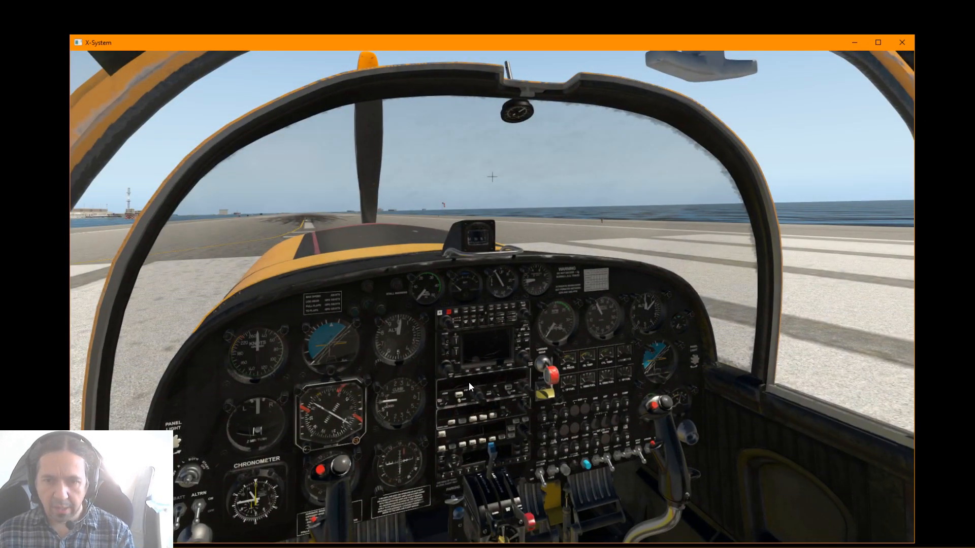
# Examine the cockpit's light switches to check their positions in the new flight
pyautogui.moveTo(468, 382); pyautogui.dragTo(507, 480)
pyautogui.scroll(5, 486, 432)
pyautogui.scroll(4, 495, 459)
pyautogui.press('Left')
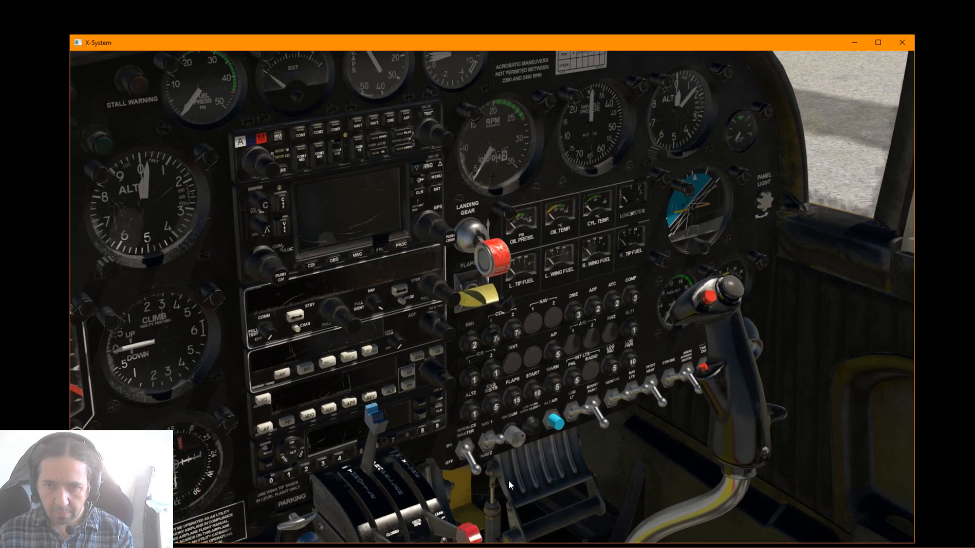
pyautogui.moveTo(508, 480); pyautogui.dragTo(528, 485)
pyautogui.scroll(4, 528, 485)
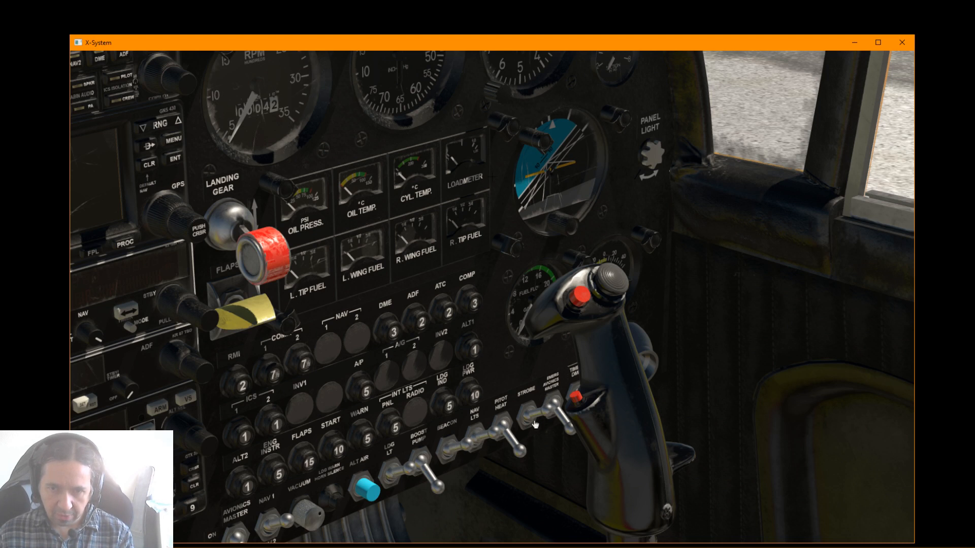
pyautogui.moveTo(535, 451); pyautogui.dragTo(539, 364)
pyautogui.scroll(-3, 506, 456)
pyautogui.scroll(-5, 516, 474)
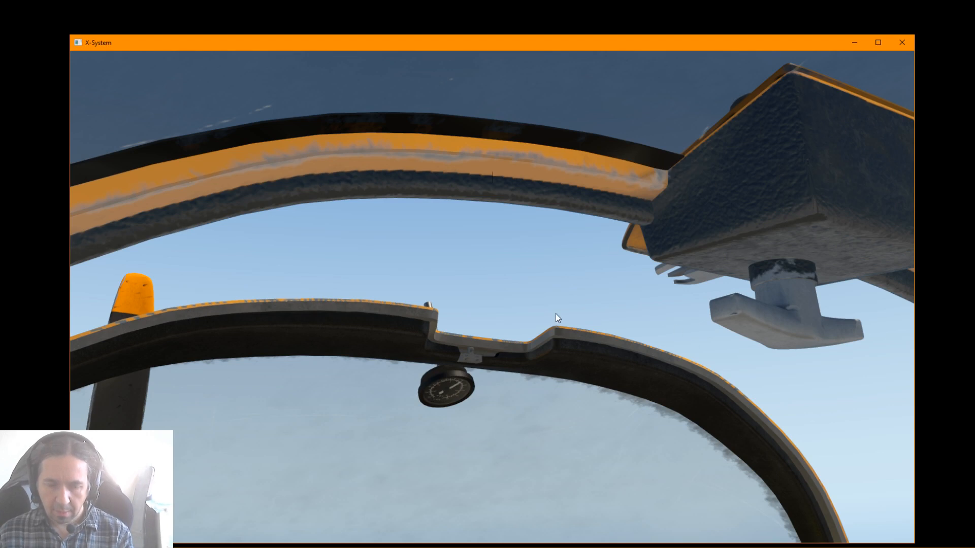
# Check the canopy overhead from inside and the aircraft's exterior for the cover and static elements
pyautogui.moveTo(510, 365); pyautogui.dragTo(611, 358)
pyautogui.scroll(-4, 474, 419)
pyautogui.hotkey('shift', '8')
pyautogui.moveTo(406, 340); pyautogui.dragTo(580, 351)
pyautogui.scroll(4, 586, 359)
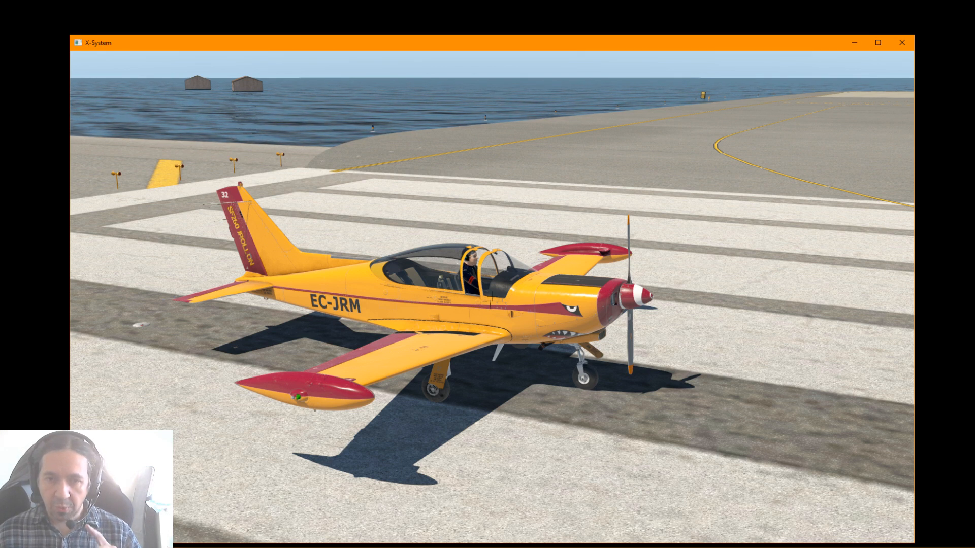
# Bring the X-Plane 11 installation folder into view over the simulator and move its window away again
pyautogui.moveTo(974, 87); pyautogui.dragTo(509, 81)
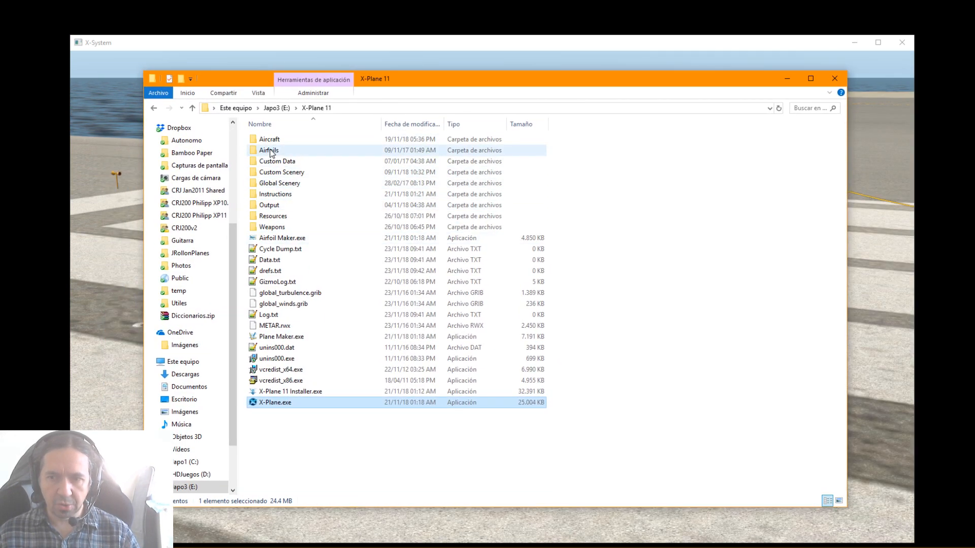
pyautogui.moveTo(442, 77); pyautogui.dragTo(477, 547)
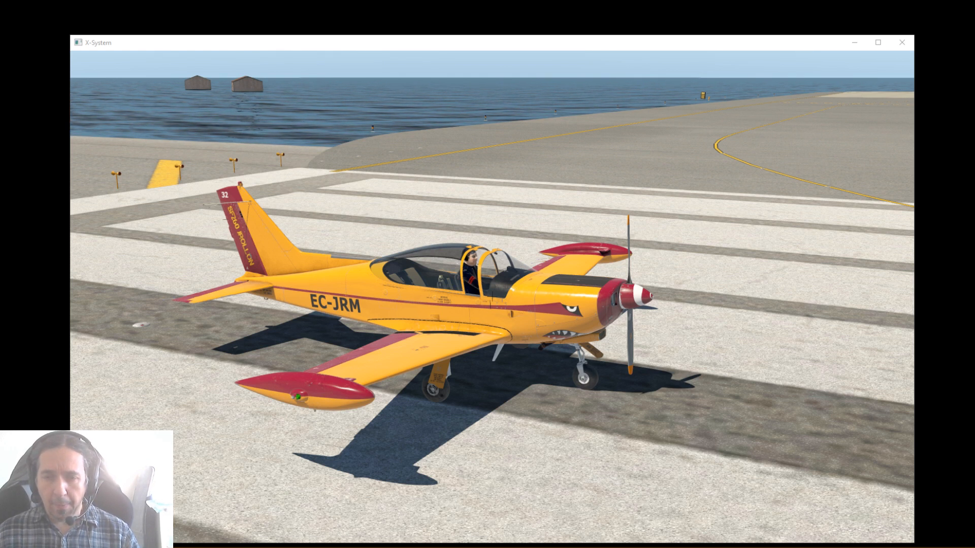
# Locate Paint Kit.zip in the Paint Kit livery folder of the Siai Marchetti REP3 aircraft, and move the folder window off the simulator
pyautogui.moveTo(974, 121); pyautogui.dragTo(473, 85)
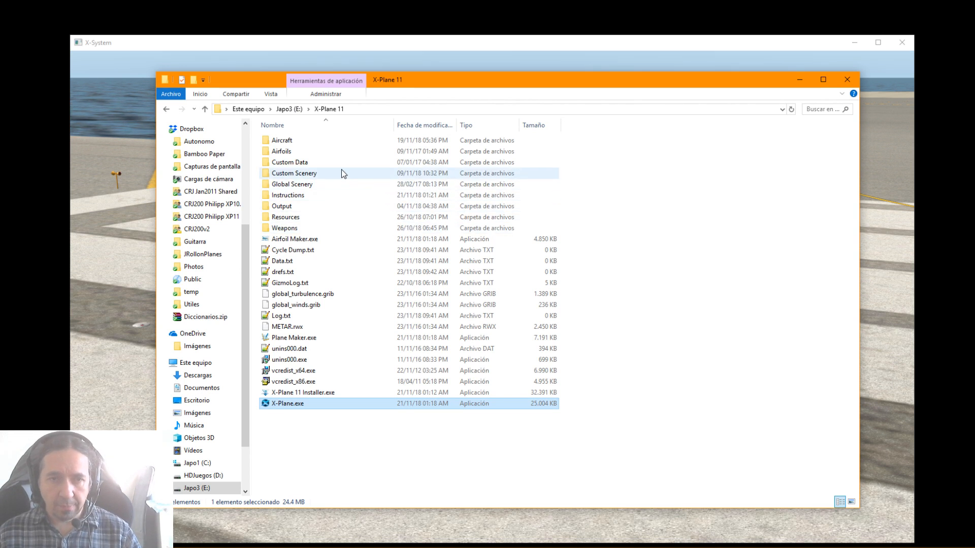
pyautogui.doubleClick(289, 142)
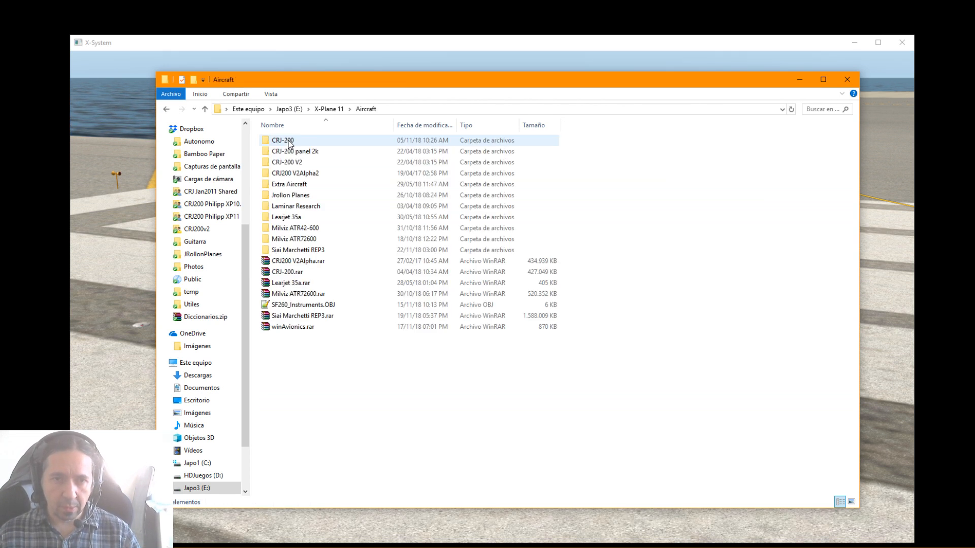
pyautogui.click(289, 251)
pyautogui.doubleClick(288, 251)
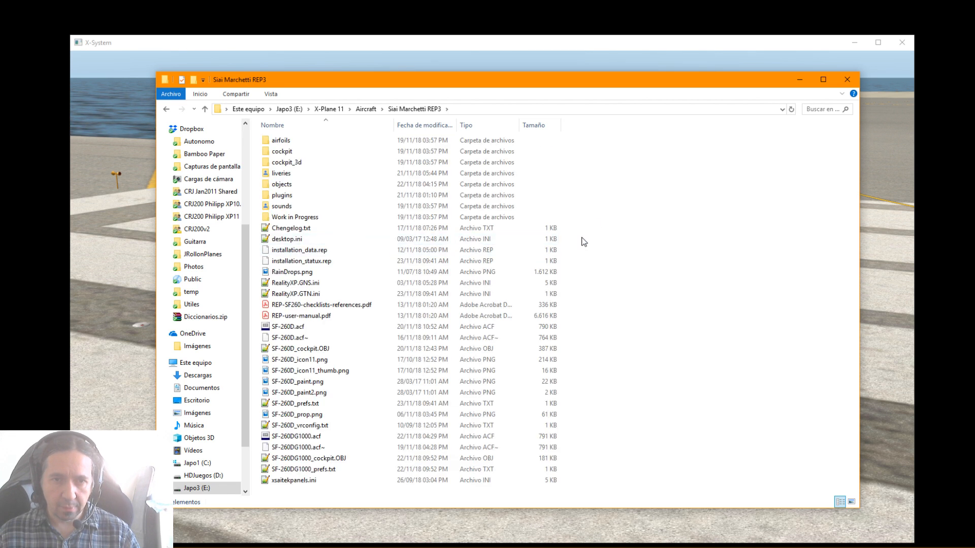
pyautogui.doubleClick(268, 173)
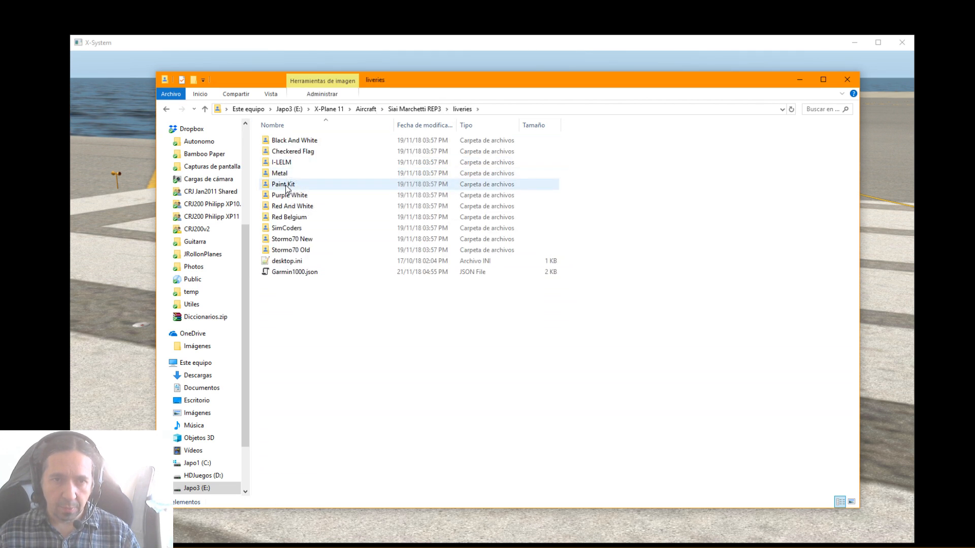
pyautogui.doubleClick(284, 183)
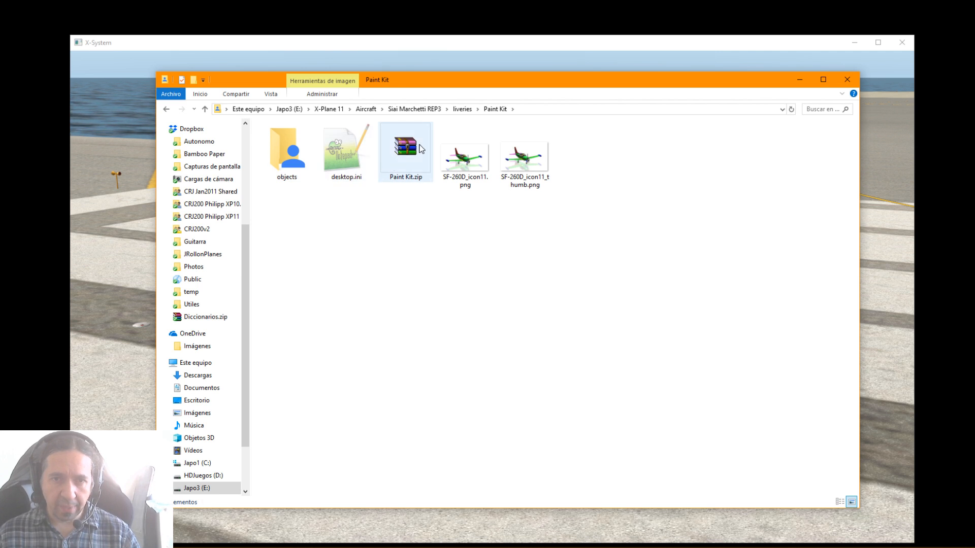
pyautogui.click(405, 155)
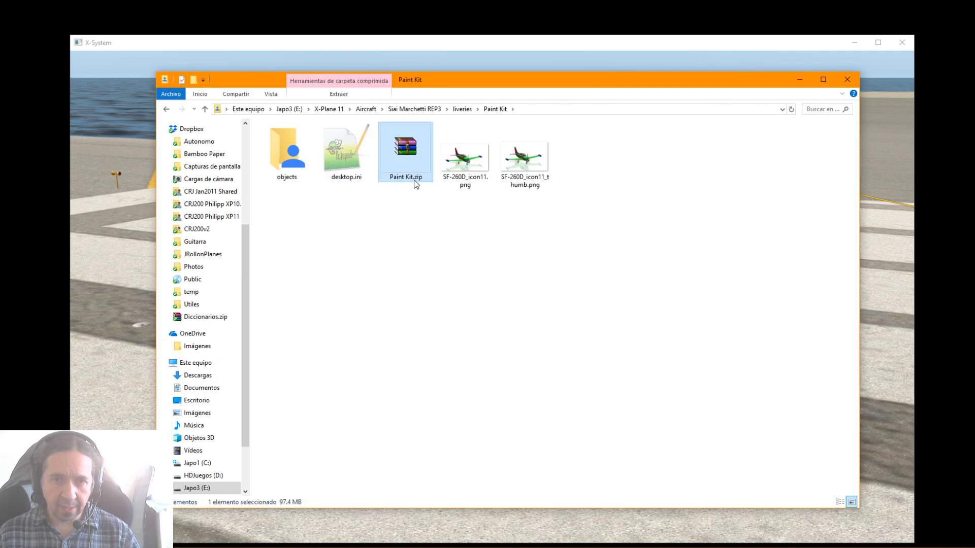
pyautogui.moveTo(479, 87); pyautogui.dragTo(974, 90)
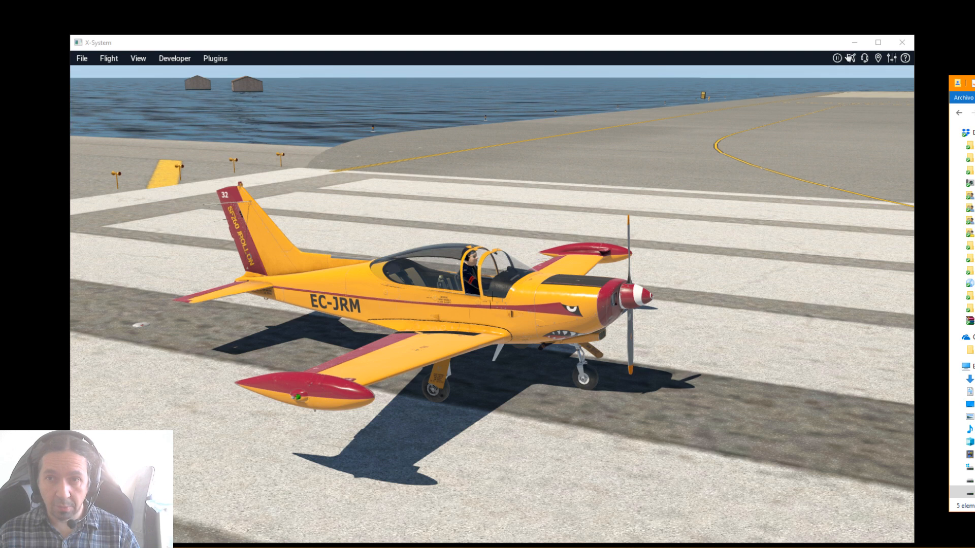
# Switch the SIAI-Marchetti SF-260D to the Paint Kit livery in the current flight and view the aircraft from several sides
pyautogui.click(849, 58)
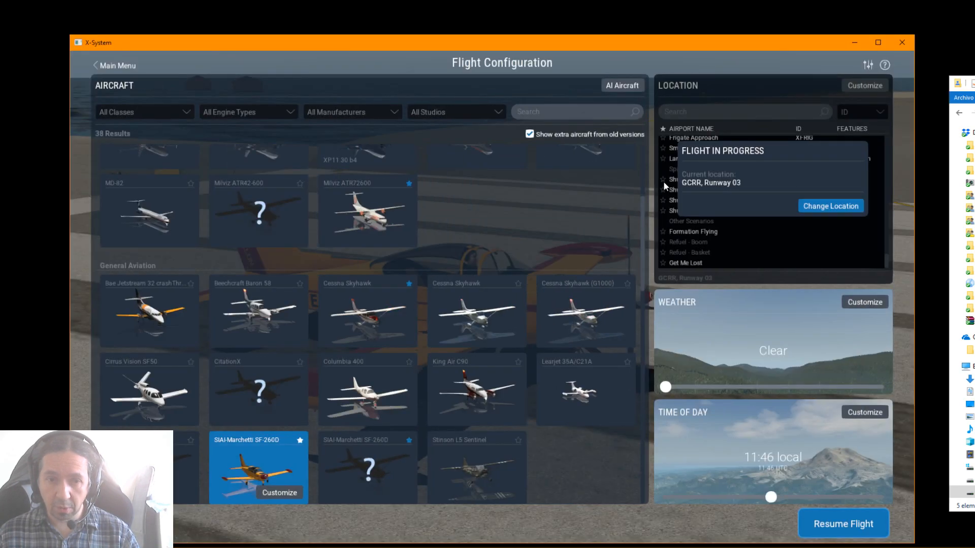
pyautogui.click(279, 492)
pyautogui.scroll(-3, 367, 321)
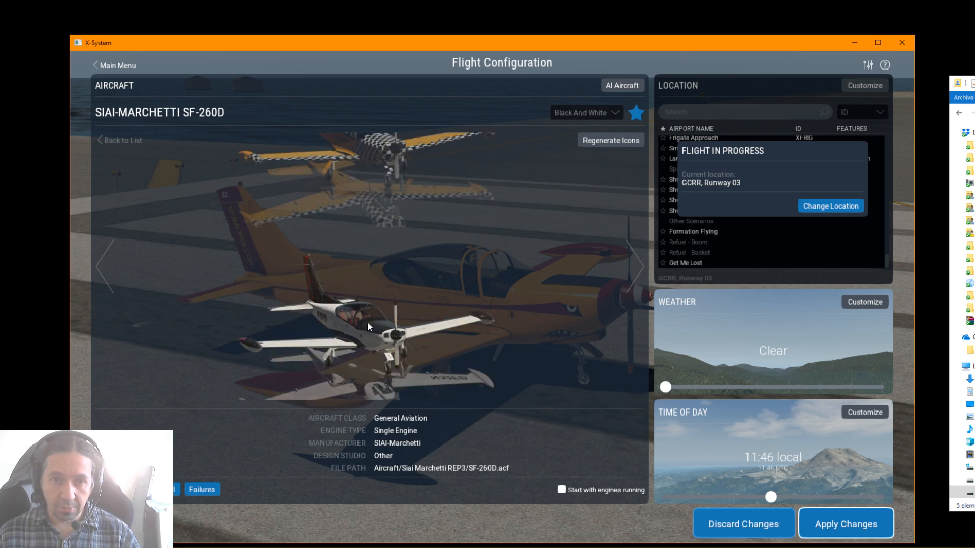
pyautogui.scroll(-2, 367, 322)
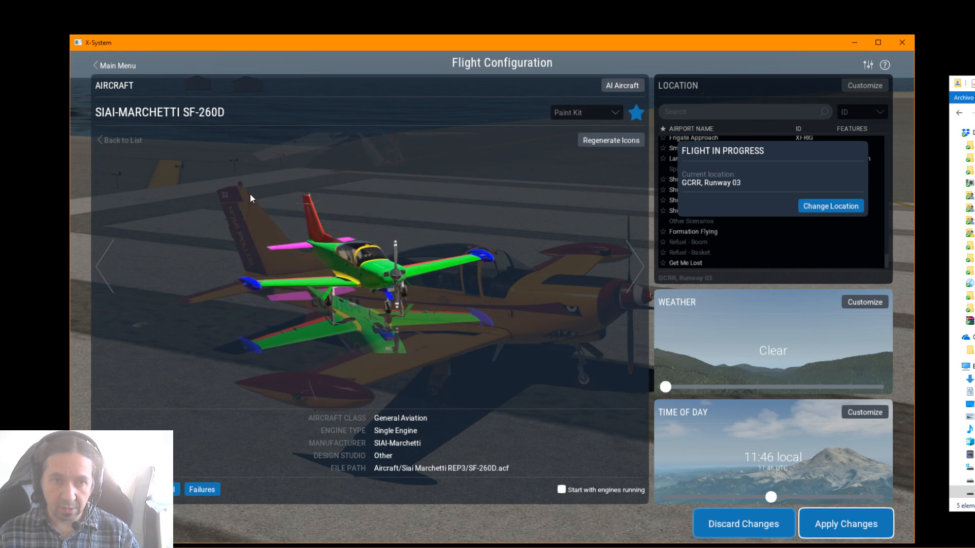
pyautogui.click(835, 526)
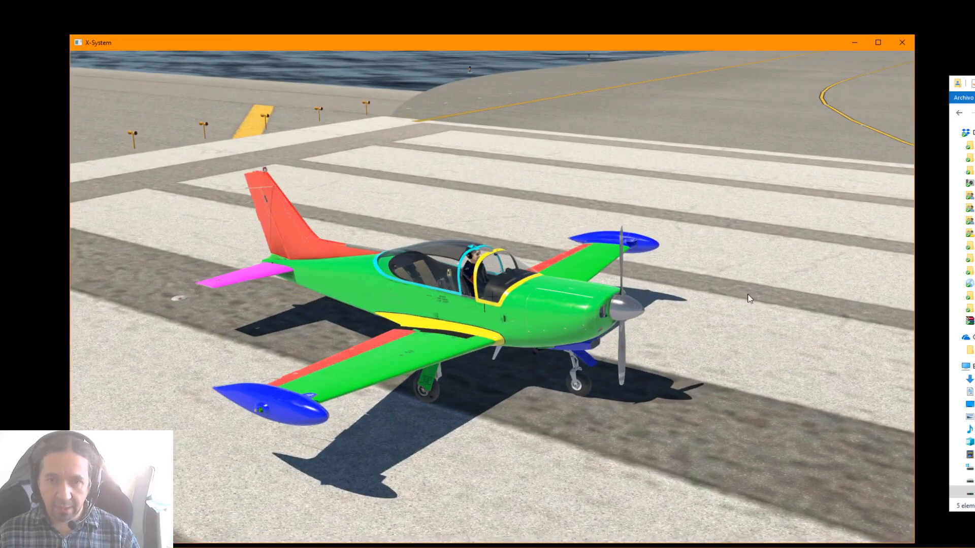
pyautogui.moveTo(747, 295); pyautogui.dragTo(415, 294)
pyautogui.moveTo(650, 275); pyautogui.dragTo(278, 273)
pyautogui.moveTo(663, 304); pyautogui.dragTo(551, 319)
pyautogui.moveTo(408, 325); pyautogui.dragTo(709, 365)
pyautogui.moveTo(509, 359); pyautogui.dragTo(753, 364)
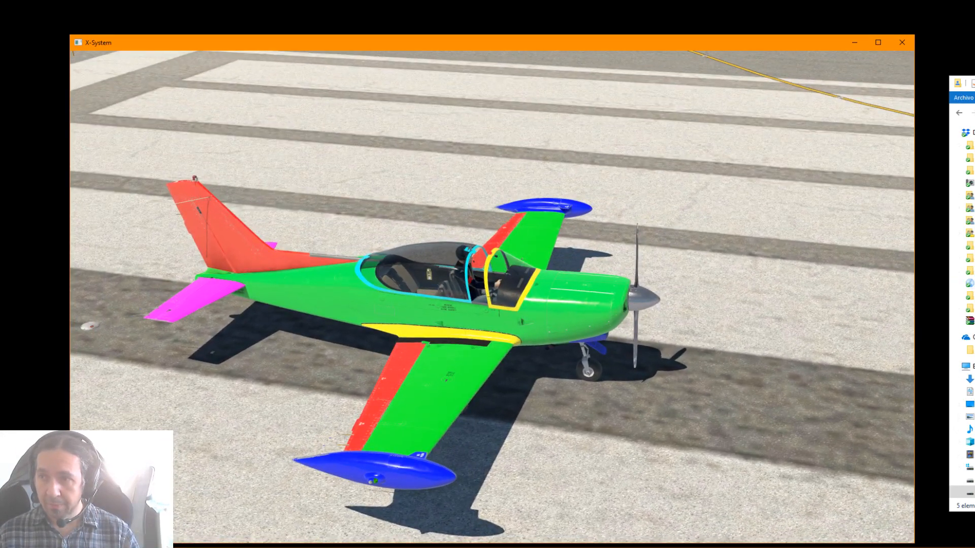
# Bring the Paint Kit folder back over the simulator and open the Paint Kit.zip archive
pyautogui.moveTo(972, 83)
pyautogui.mouseDown()
pyautogui.moveTo(516, 52)
pyautogui.moveTo(452, 88)
pyautogui.mouseUp()
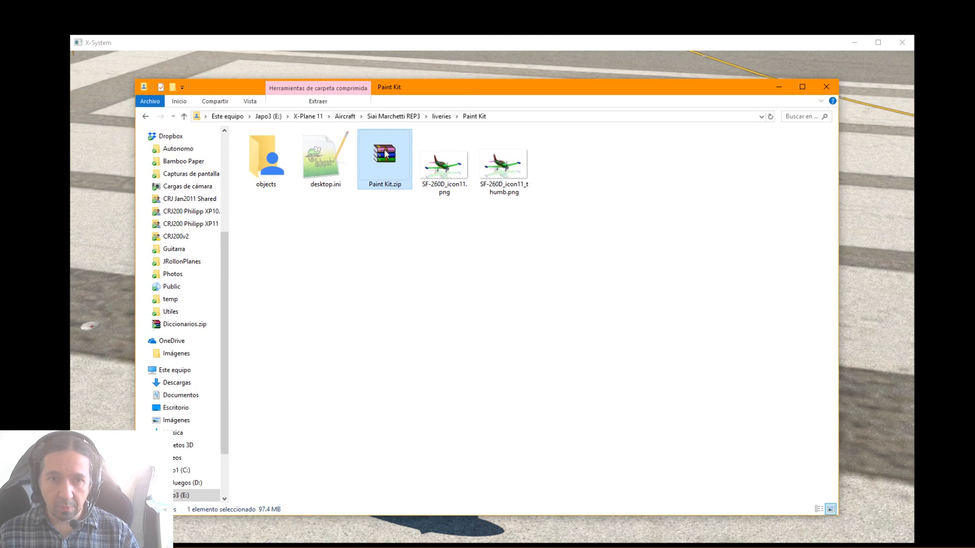
pyautogui.doubleClick(384, 148)
pyautogui.click(414, 282)
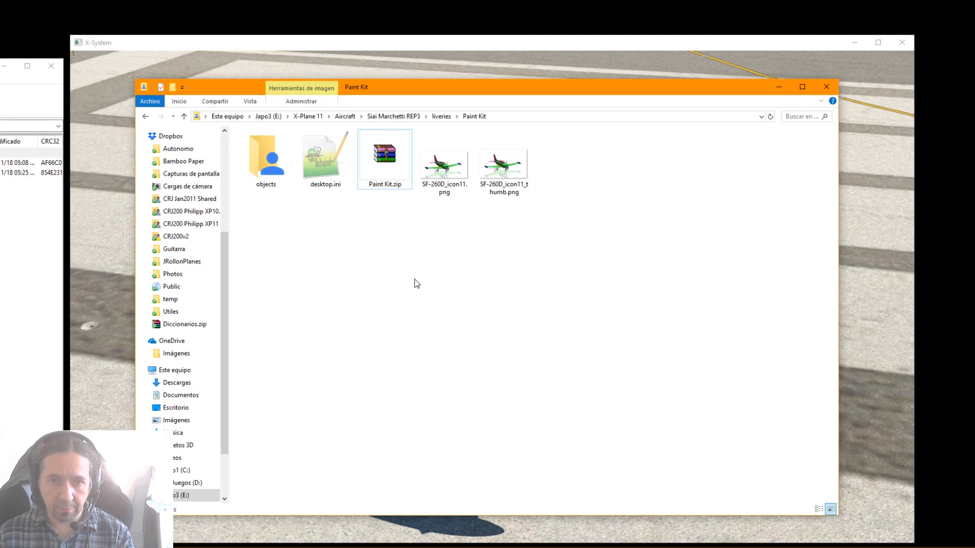
# Create a new folder named KKClown in the aircraft's liveries folder
pyautogui.press('BackSpace')
pyautogui.rightClick(335, 309)
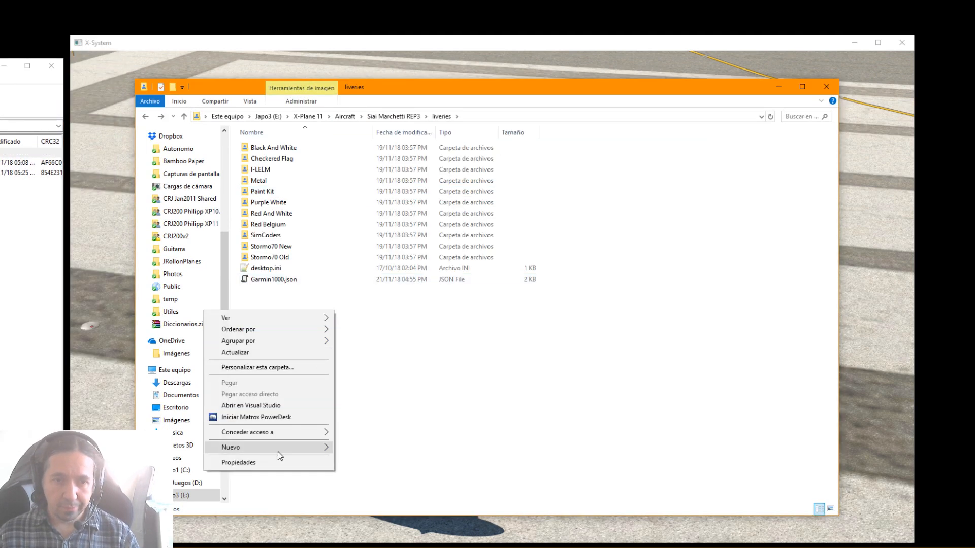
pyautogui.moveTo(278, 452)
pyautogui.click(388, 298)
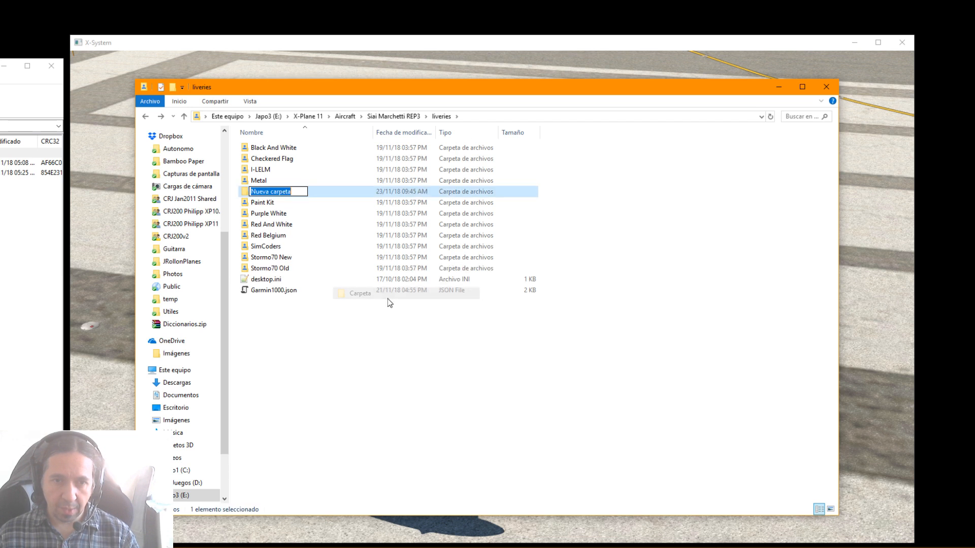
pyautogui.write('KK')
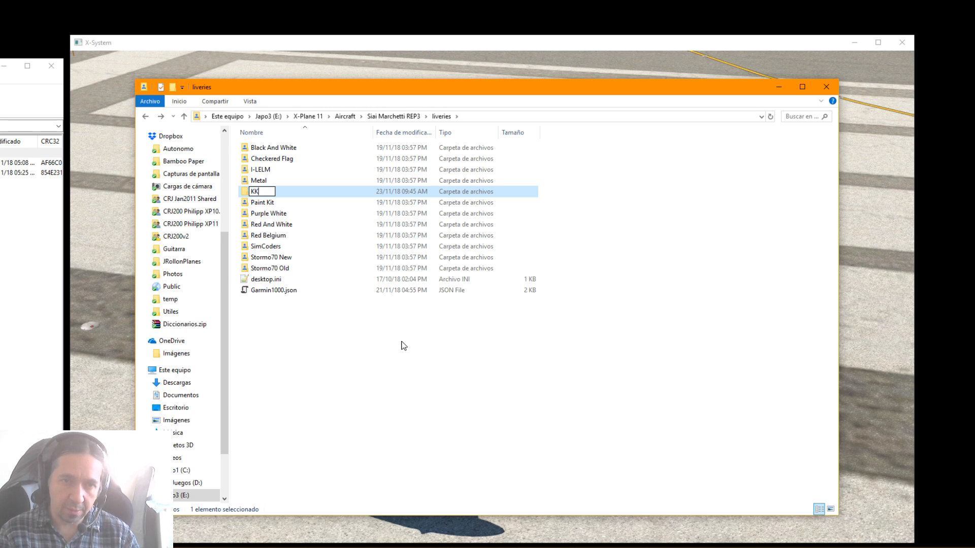
pyautogui.write('Clown')
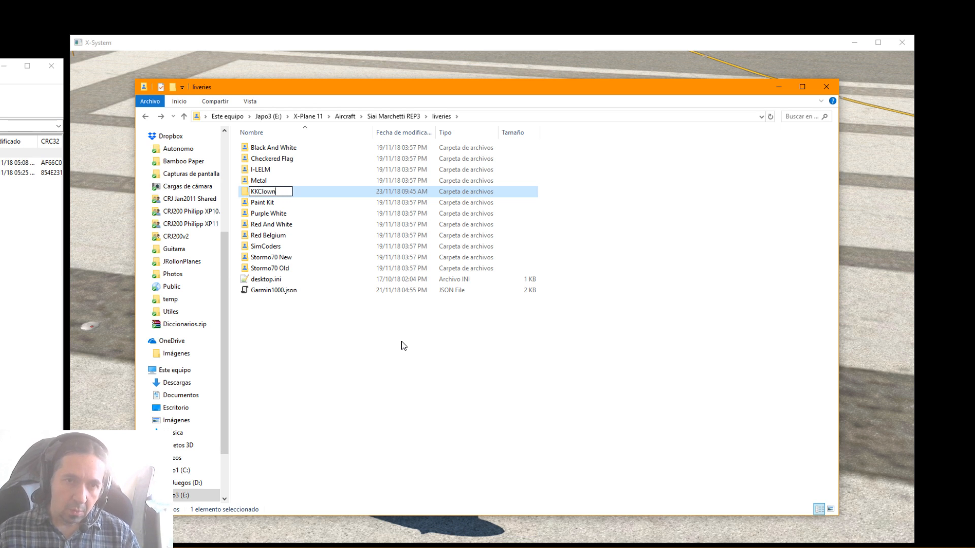
pyautogui.press('Return')
# Create a subfolder named objects inside the KKClown folder and return to the liveries folder
pyautogui.doubleClick(262, 184)
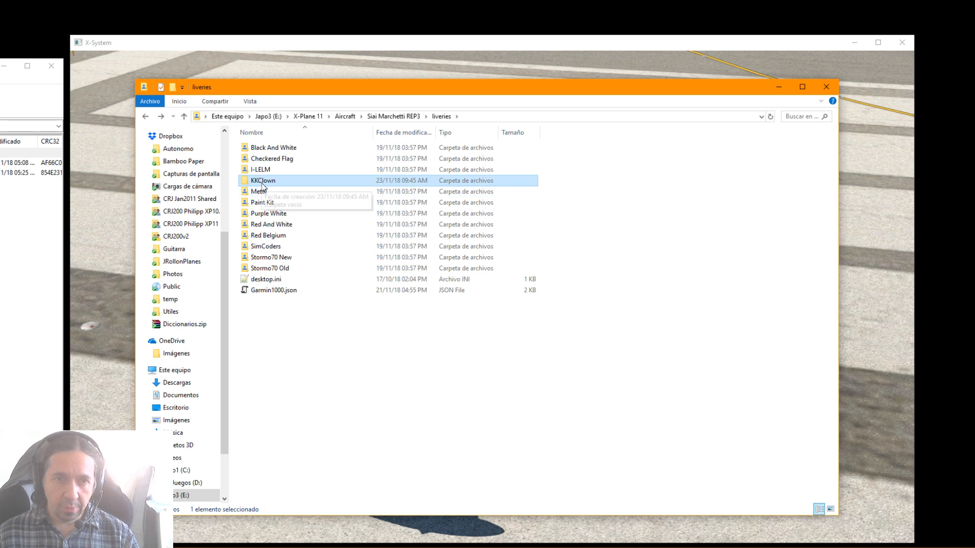
pyautogui.rightClick(344, 288)
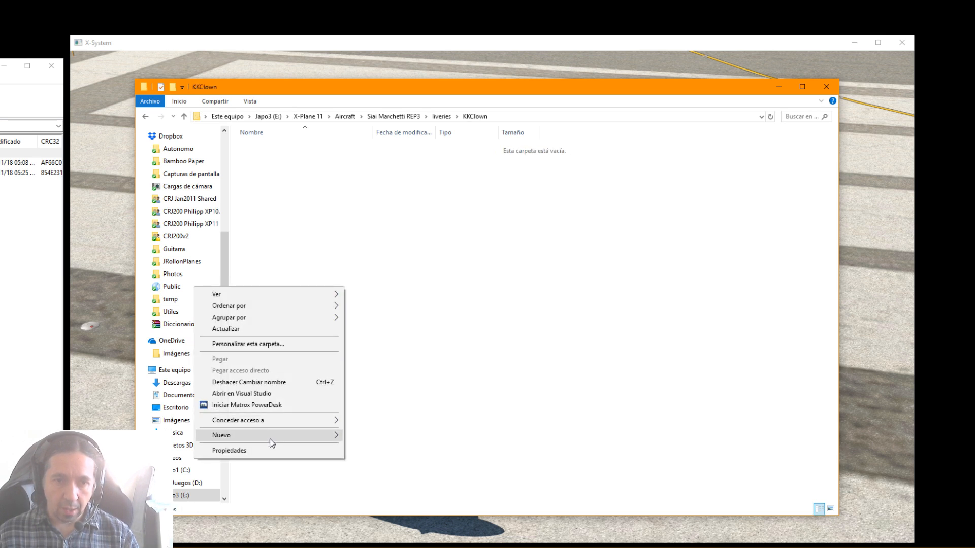
pyautogui.moveTo(269, 439)
pyautogui.click(398, 285)
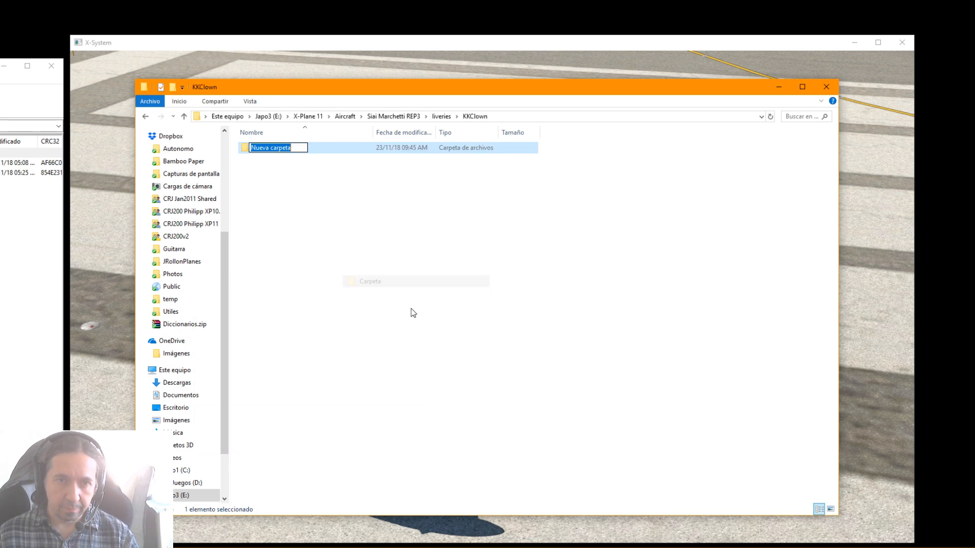
pyautogui.write('objects')
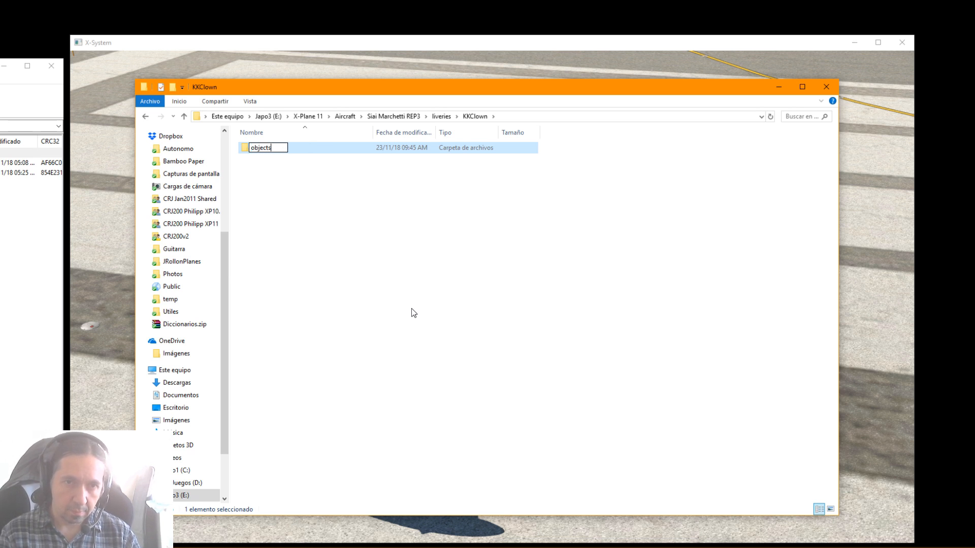
pyautogui.click(424, 310)
pyautogui.hotkey('alt', 'Left')
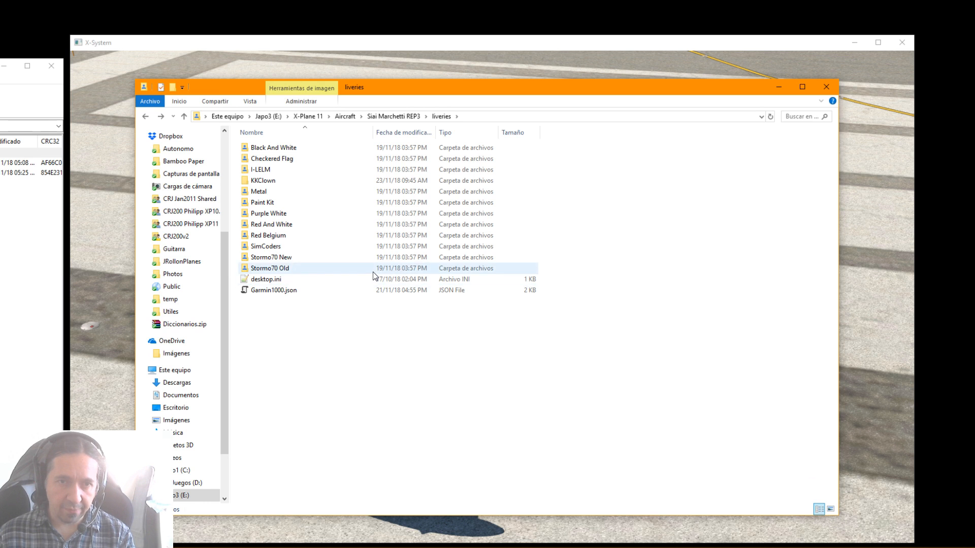
# Extract SF260_Chocks.psd and SF260_FuselageWings.psd from the Paint Kit archive into the KKClown folder
pyautogui.moveTo(258, 219)
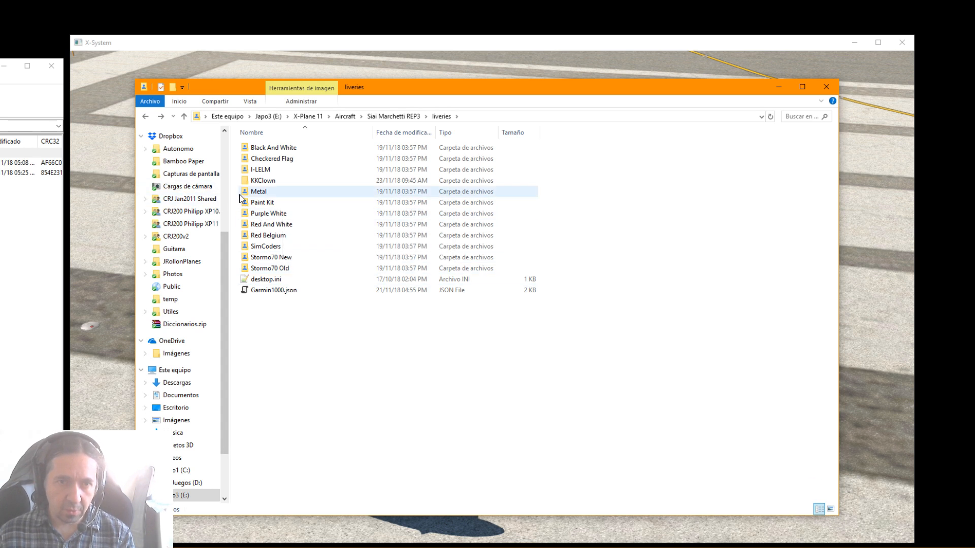
pyautogui.click(262, 184)
pyautogui.doubleClick(263, 184)
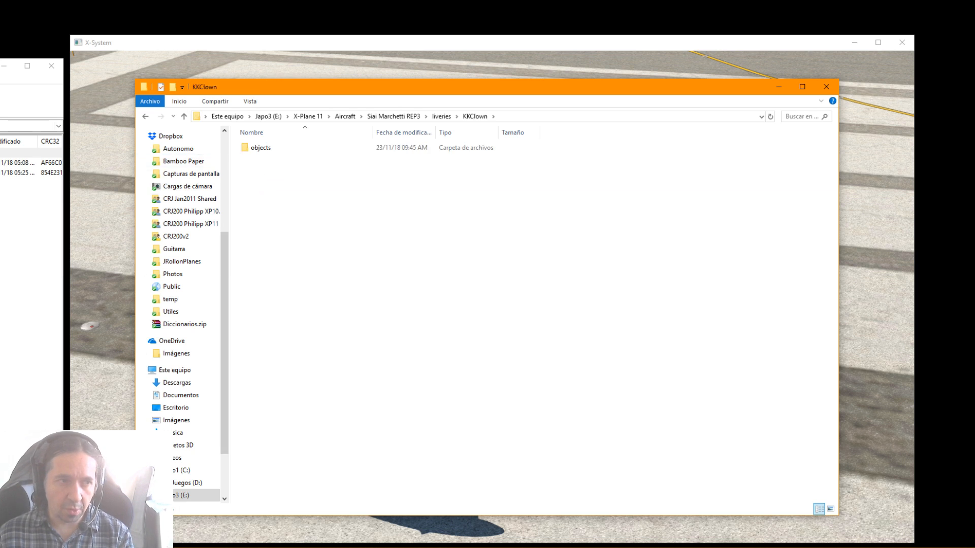
pyautogui.hotkey('alt', 'Tab')
pyautogui.keyDown('shift'); pyautogui.click(30, 172); pyautogui.keyUp('shift')
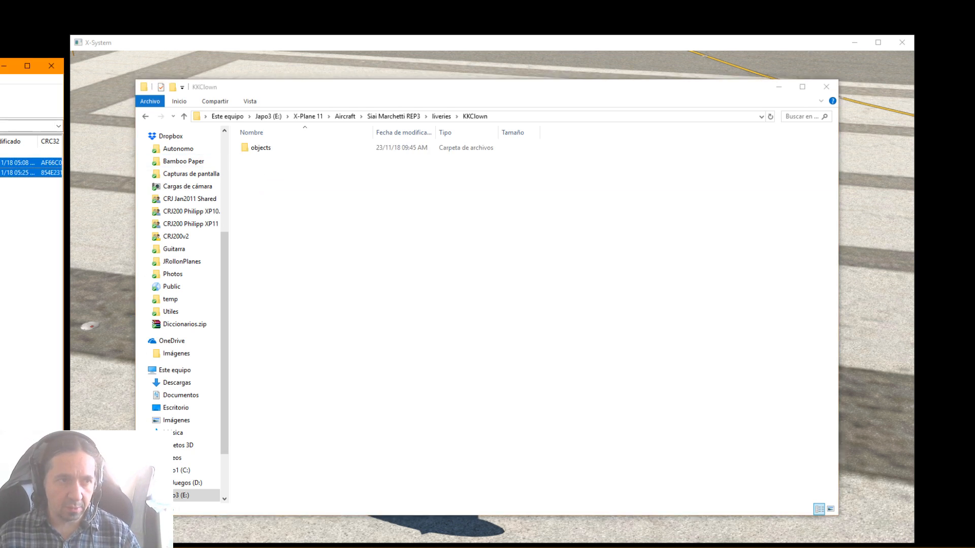
pyautogui.click(379, 238)
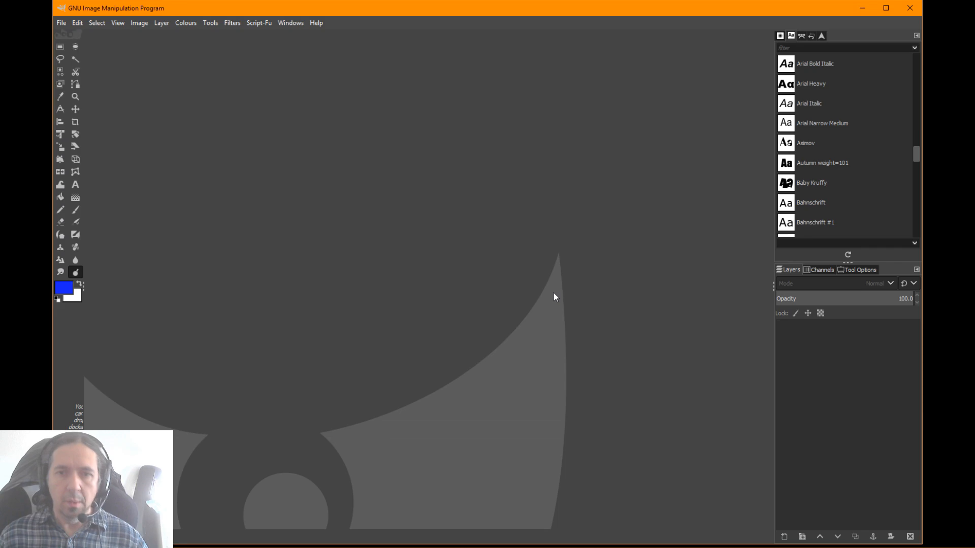
# Switch to GIMP and open SF260_FuselageWings.psd from the KKClown folder
pyautogui.click(60, 23)
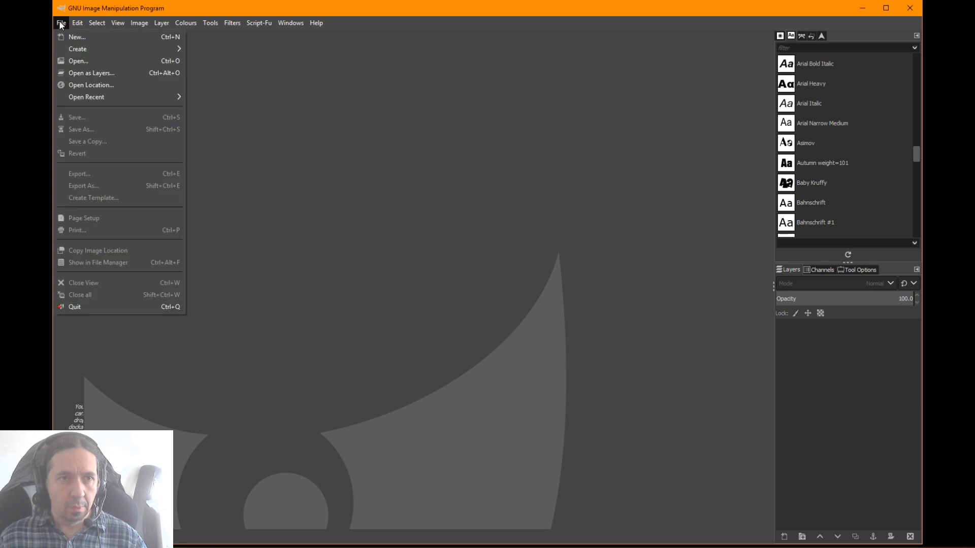
pyautogui.click(77, 61)
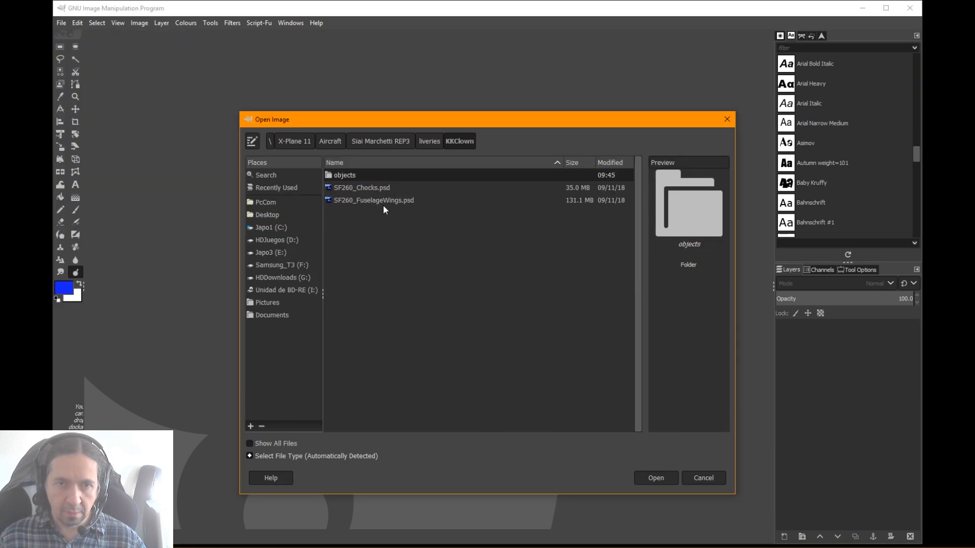
pyautogui.click(379, 202)
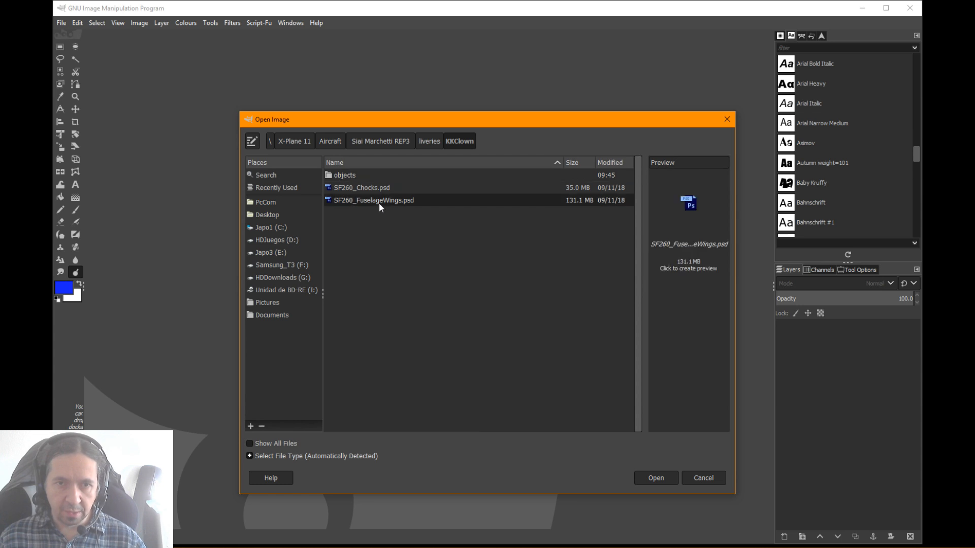
pyautogui.doubleClick(379, 201)
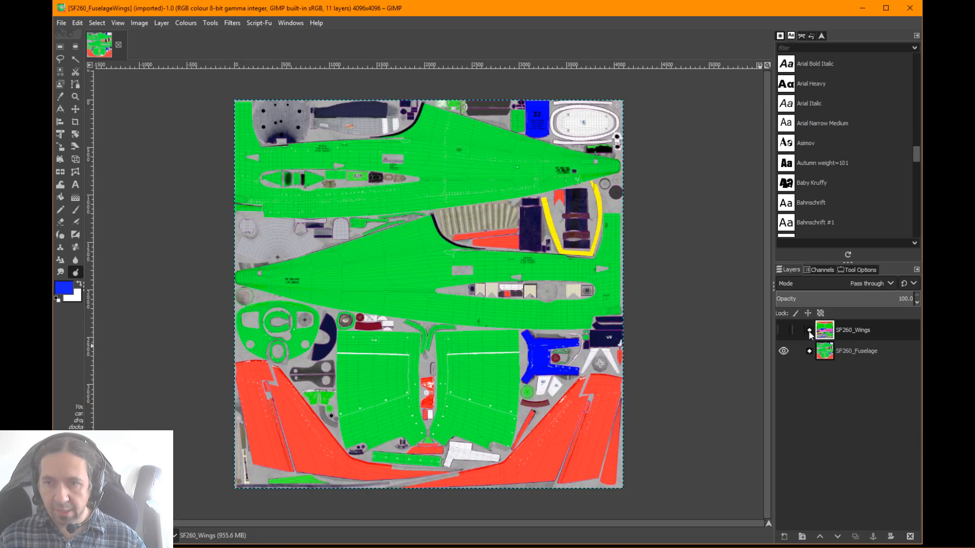
# Examine the SF260_Wings group on its own, show only SF260_Fuselage again, and move the image window down over the simulator
pyautogui.click(785, 351)
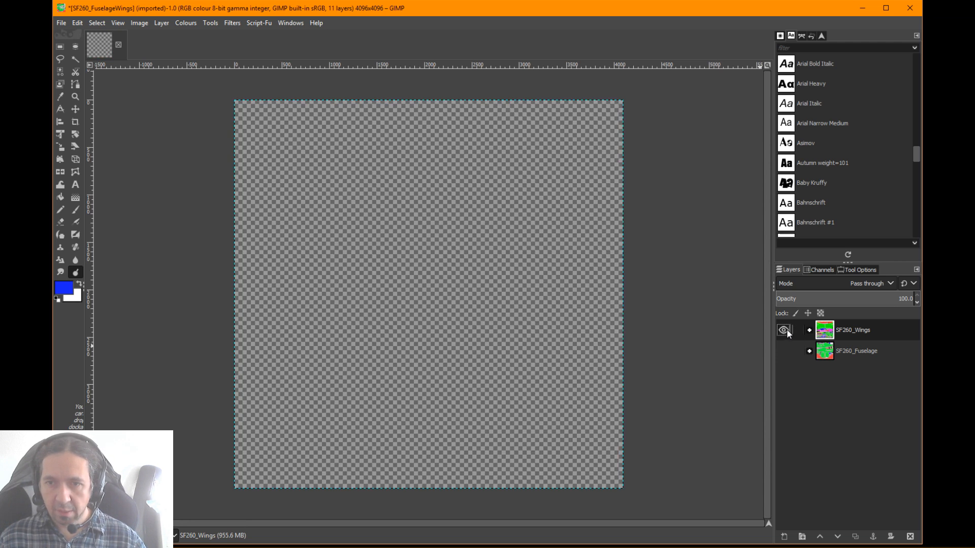
pyautogui.click(786, 330)
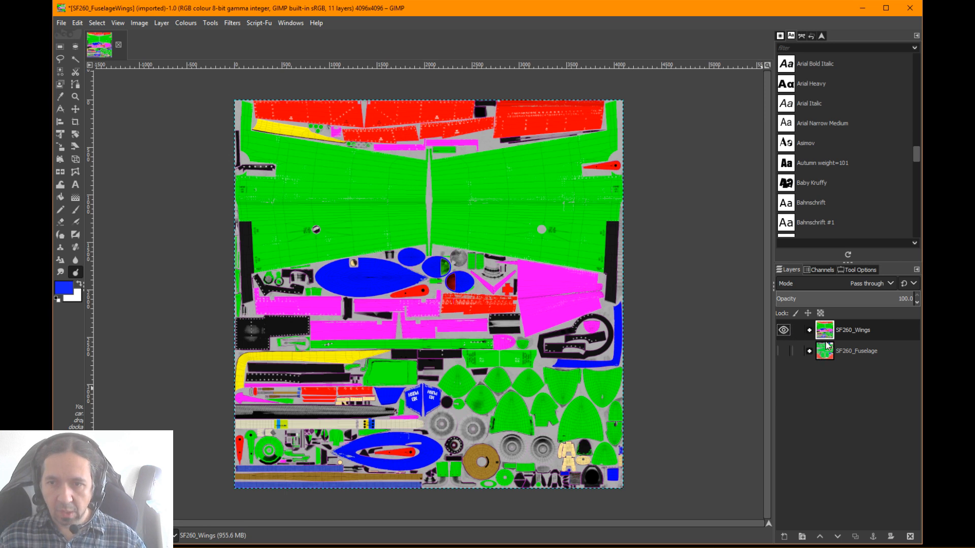
pyautogui.click(786, 333)
pyautogui.click(782, 350)
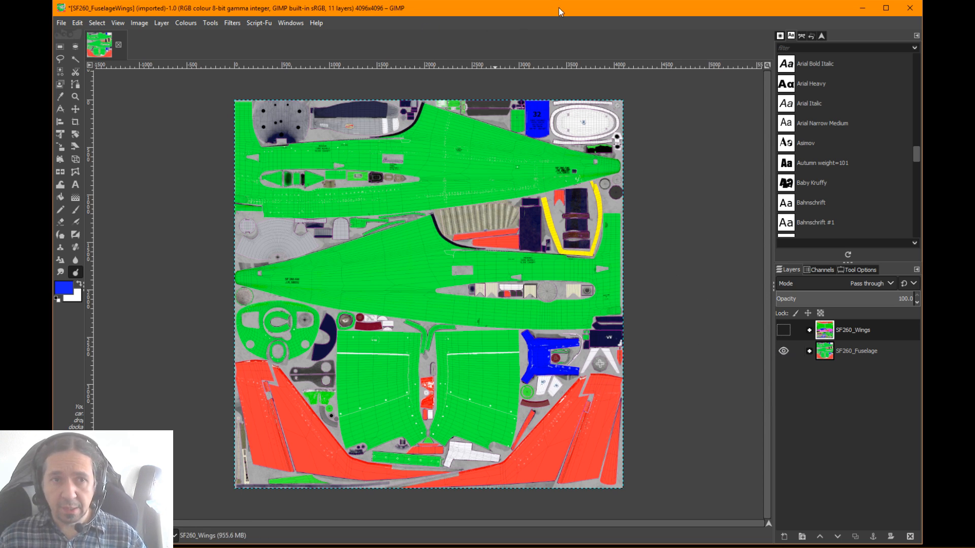
pyautogui.moveTo(558, 8); pyautogui.dragTo(581, 77)
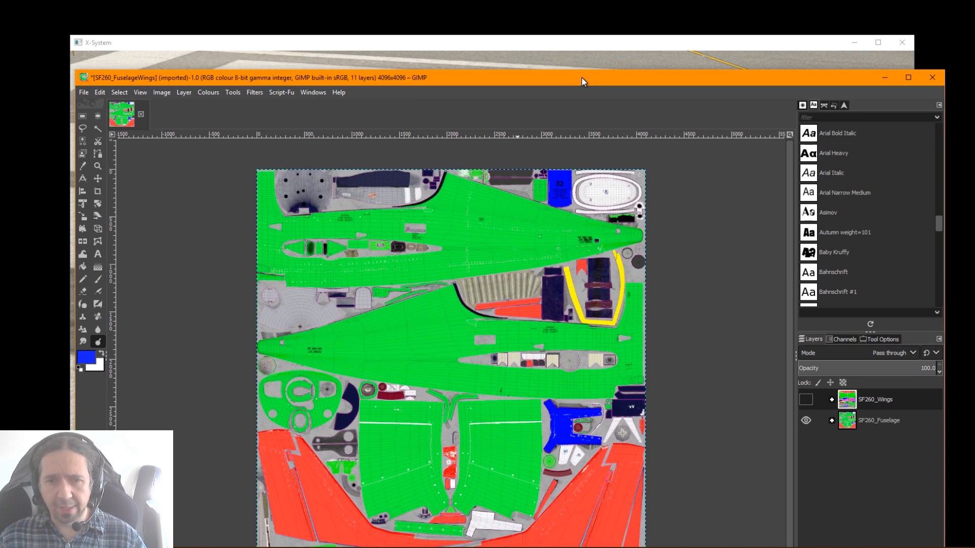
# Move the image and KKClown folder windows clear of the simulator, and examine the SF260_Wings group before hiding it again
pyautogui.moveTo(581, 77); pyautogui.dragTo(0, 77)
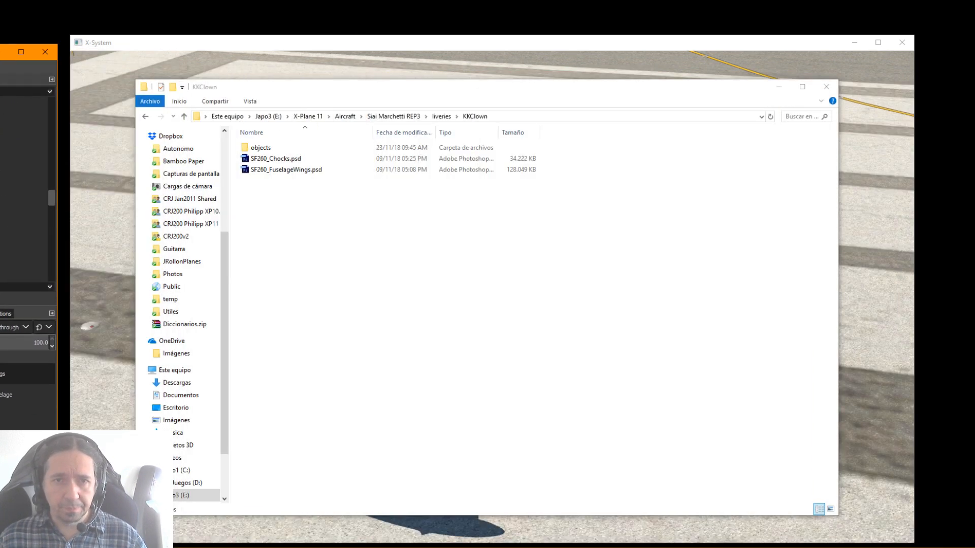
pyautogui.moveTo(451, 89); pyautogui.dragTo(974, 88)
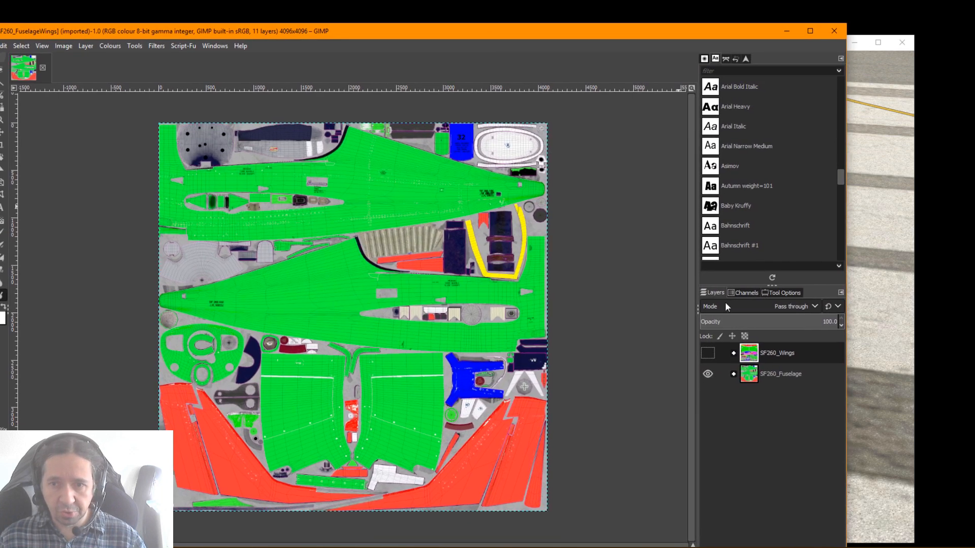
pyautogui.click(708, 354)
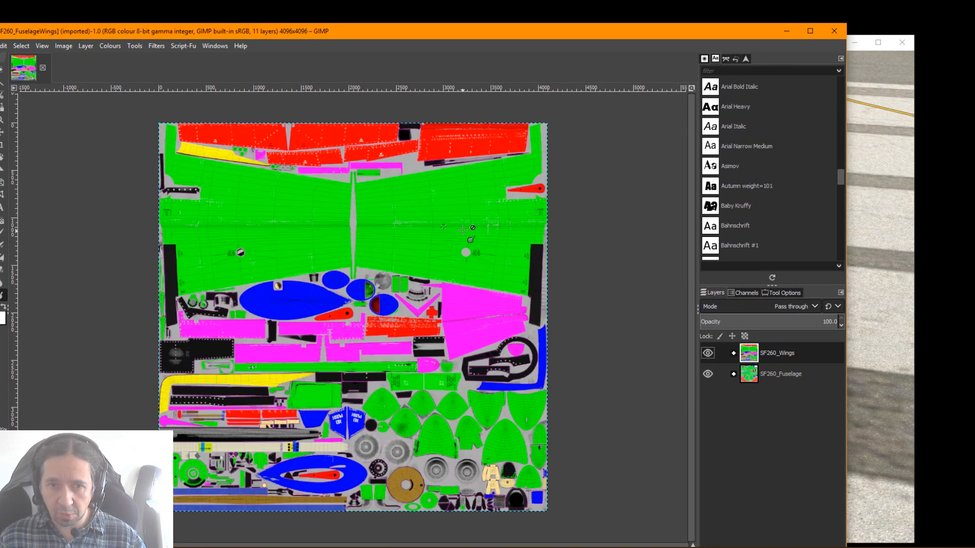
pyautogui.click(706, 353)
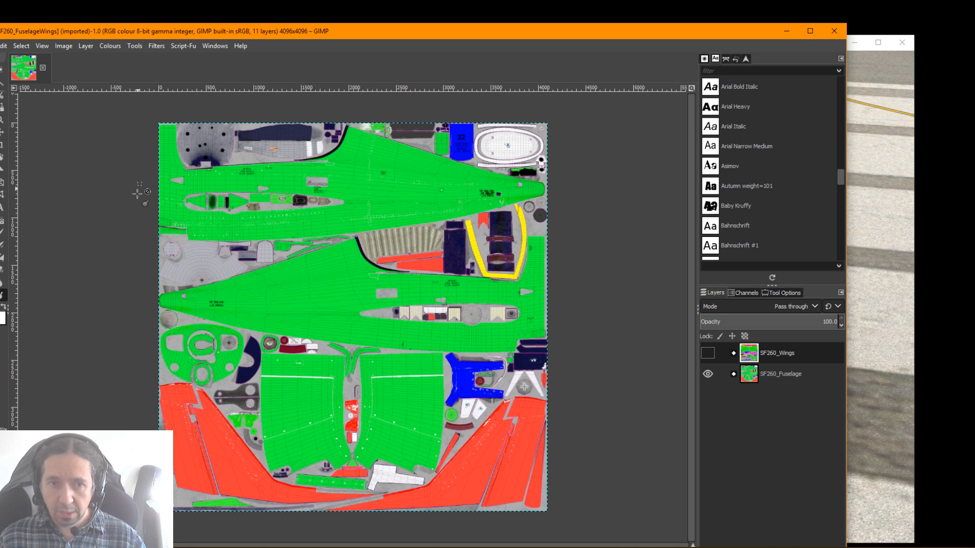
# Compare the colours of the SF260_Fuselage texture with the matching parts of the aircraft in the simulator
pyautogui.moveTo(495, 32); pyautogui.dragTo(0, 42)
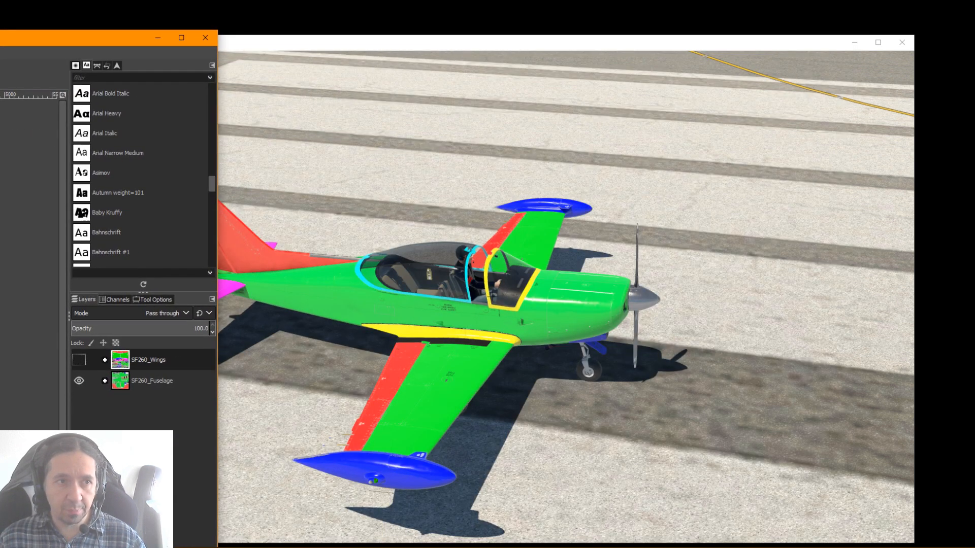
pyautogui.moveTo(0, 43); pyautogui.dragTo(595, 61)
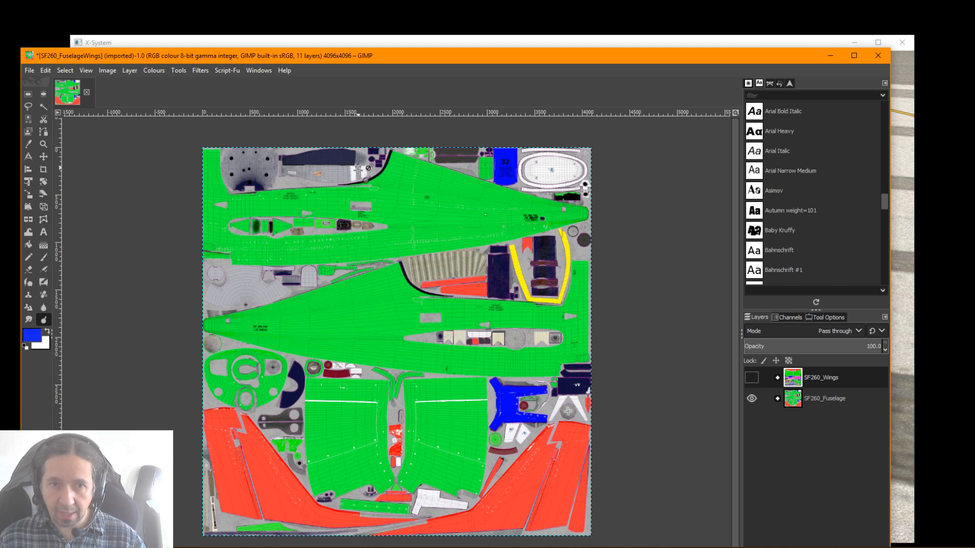
pyautogui.moveTo(526, 58); pyautogui.dragTo(0, 26)
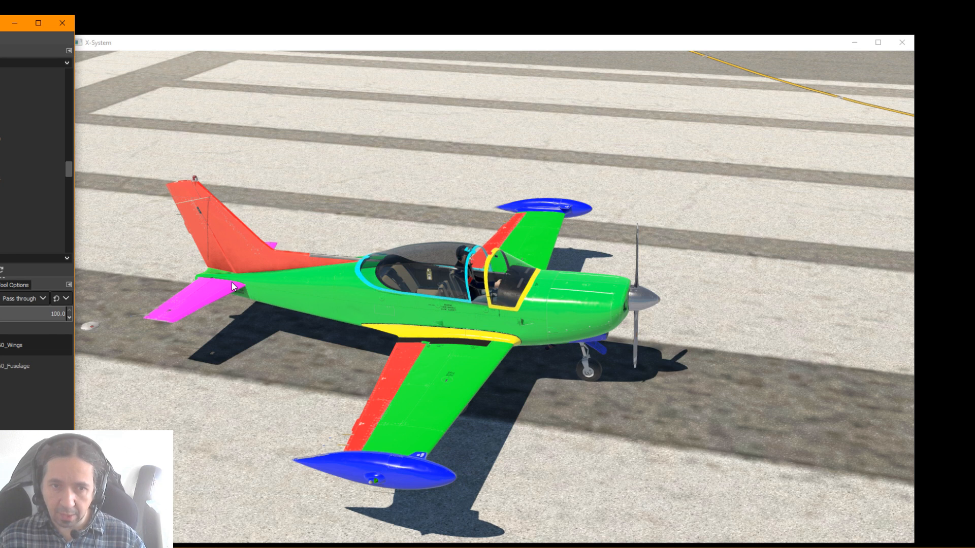
# Show the SF260_Wings group, compare its coloured parts with the aircraft in the simulator, and hide the group again
pyautogui.moveTo(0, 23); pyautogui.dragTo(960, 73)
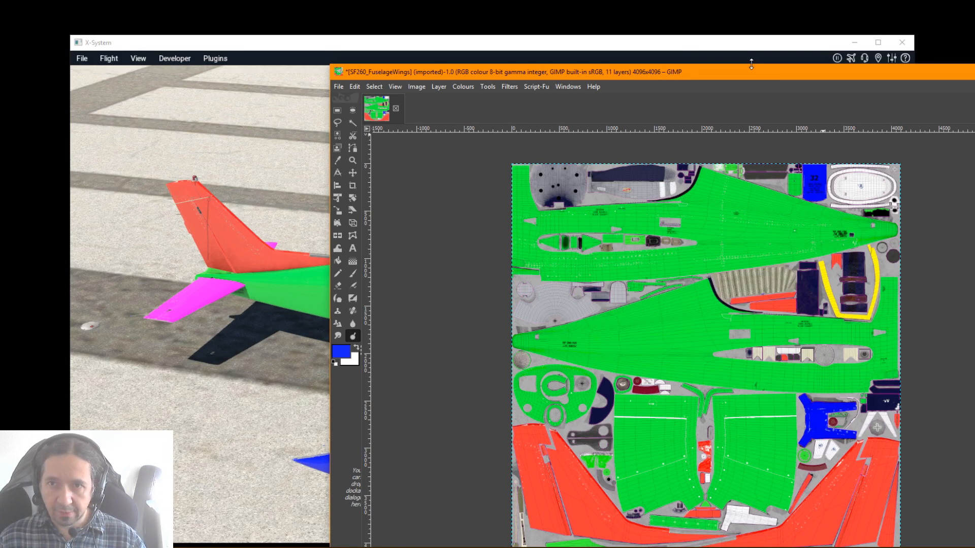
pyautogui.moveTo(753, 77); pyautogui.dragTo(508, 47)
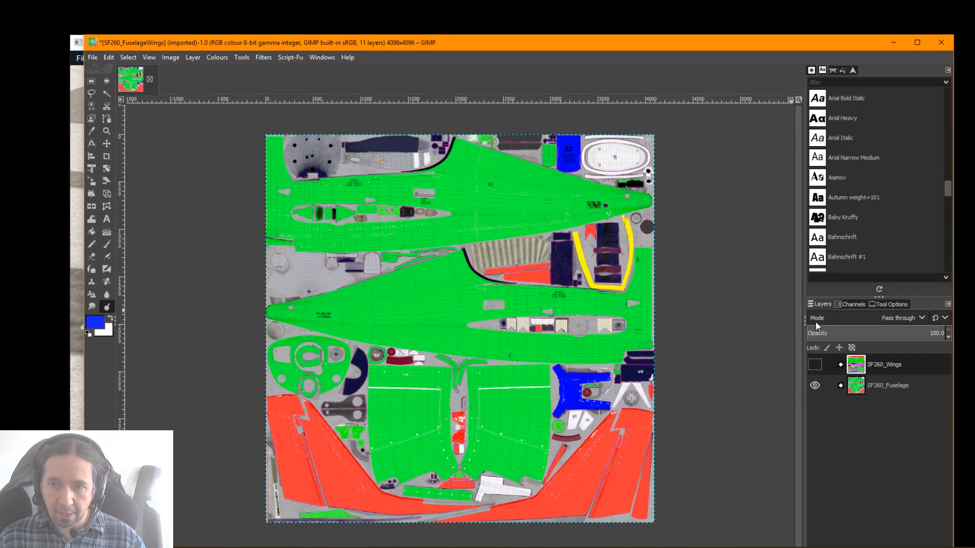
pyautogui.click(814, 364)
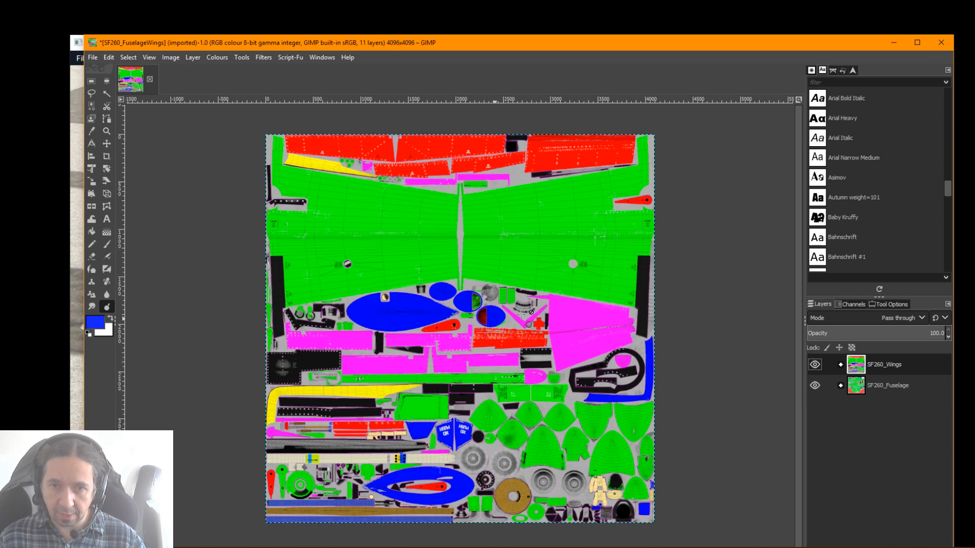
pyautogui.moveTo(543, 44); pyautogui.dragTo(952, 75)
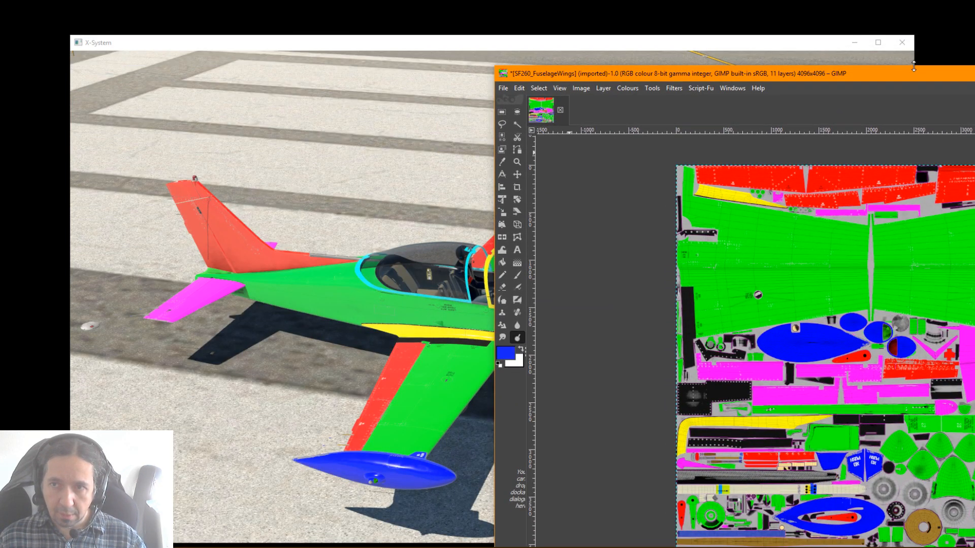
pyautogui.moveTo(907, 79); pyautogui.dragTo(529, 50)
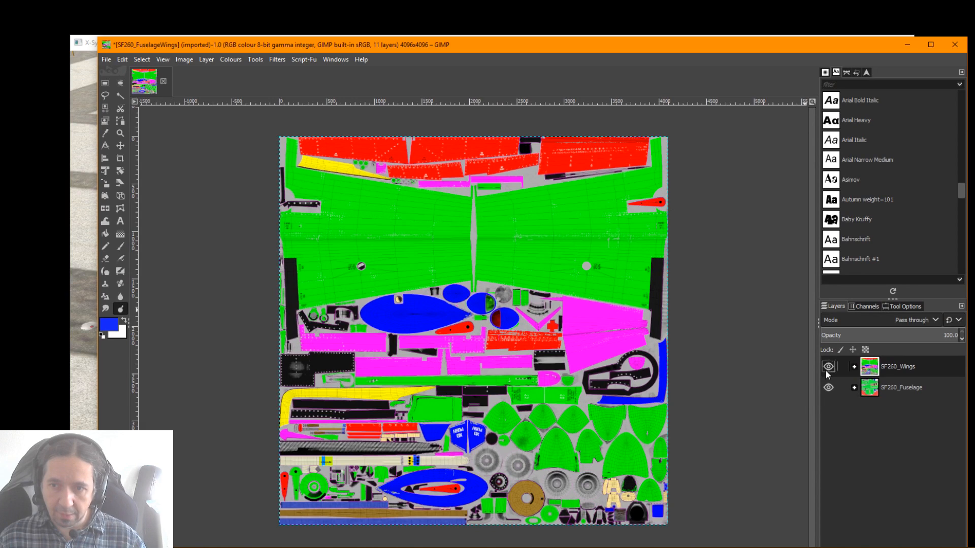
pyautogui.click(826, 368)
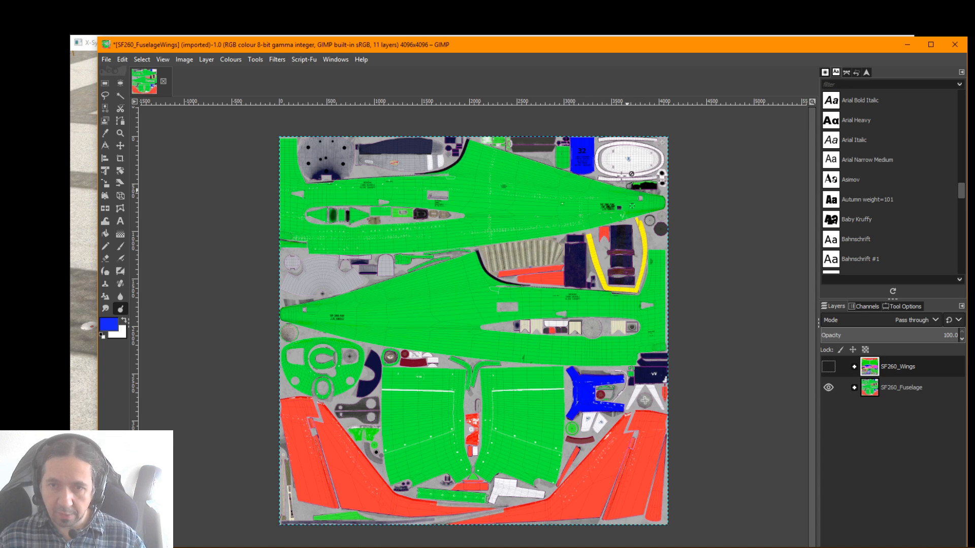
# Uncover the simulator and inspect the aircraft's fuselage and landing gear from a lower side angle
pyautogui.moveTo(618, 49); pyautogui.dragTo(0, 25)
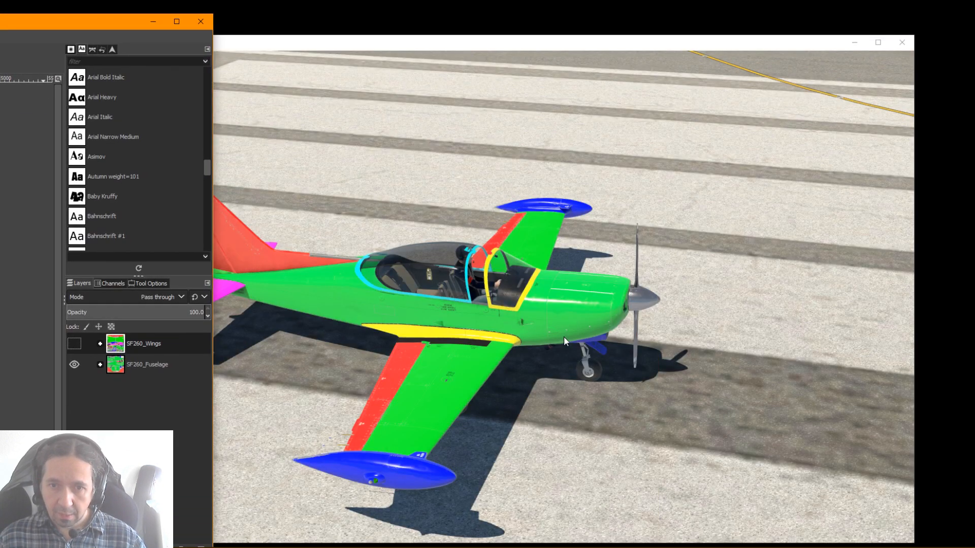
pyautogui.click(564, 337)
pyautogui.moveTo(672, 352); pyautogui.dragTo(558, 380)
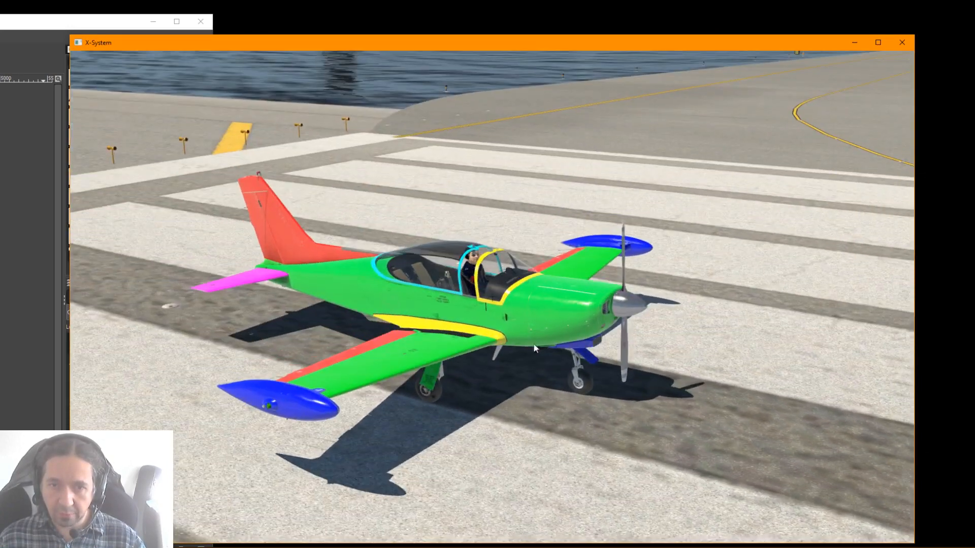
# Return to the texture in GIMP, expand the SF260_Fuselage group, and preview it without the WireFrame layer
pyautogui.moveTo(0, 23)
pyautogui.mouseDown()
pyautogui.moveTo(486, 33)
pyautogui.moveTo(419, 2)
pyautogui.mouseUp()
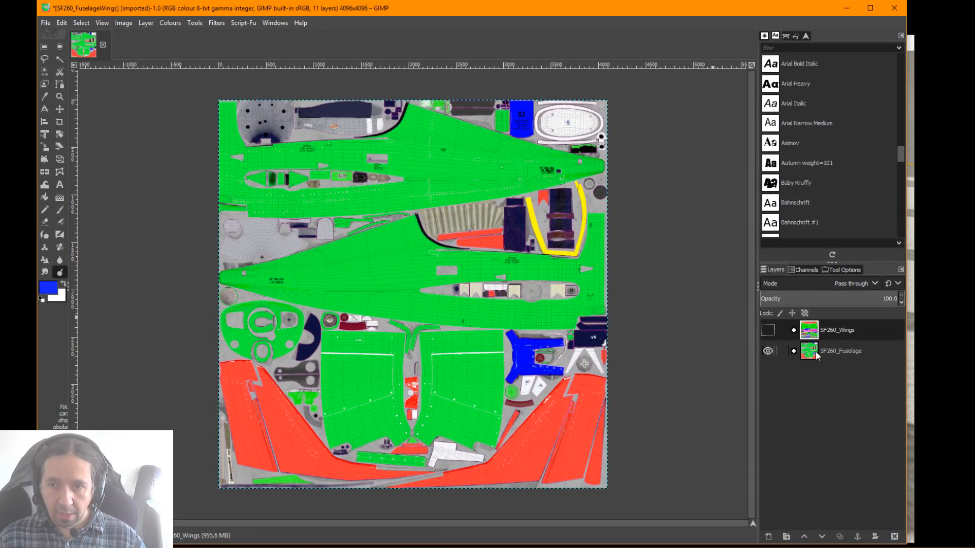
pyautogui.click(794, 350)
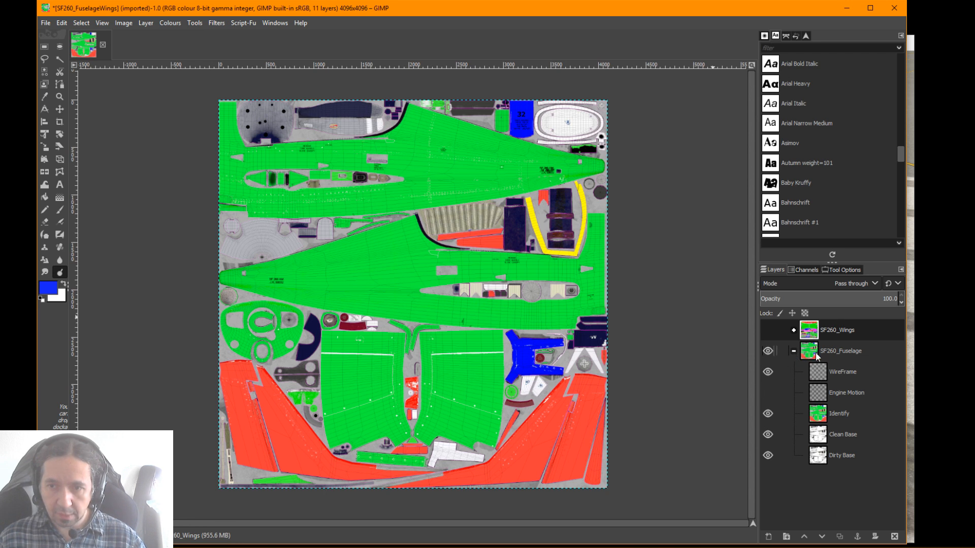
pyautogui.click(767, 373)
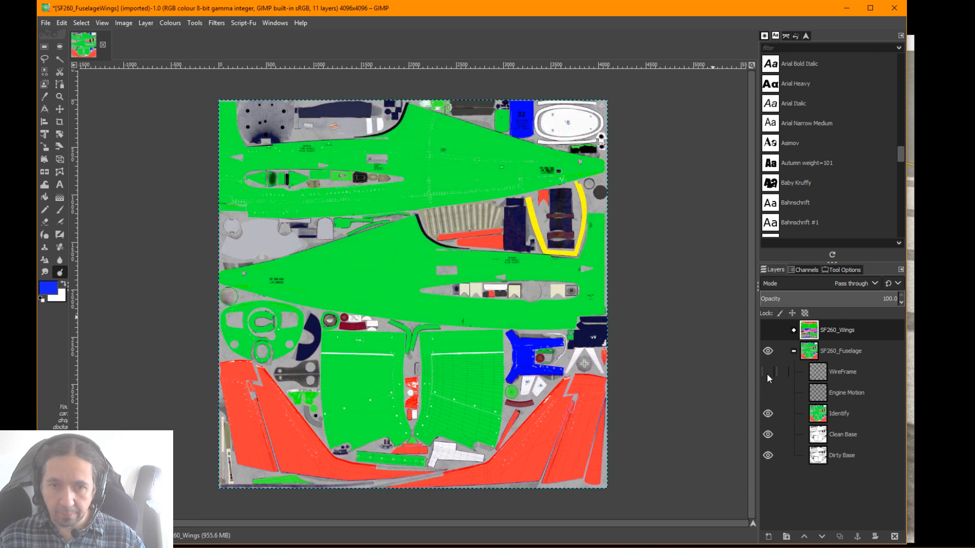
pyautogui.click(766, 373)
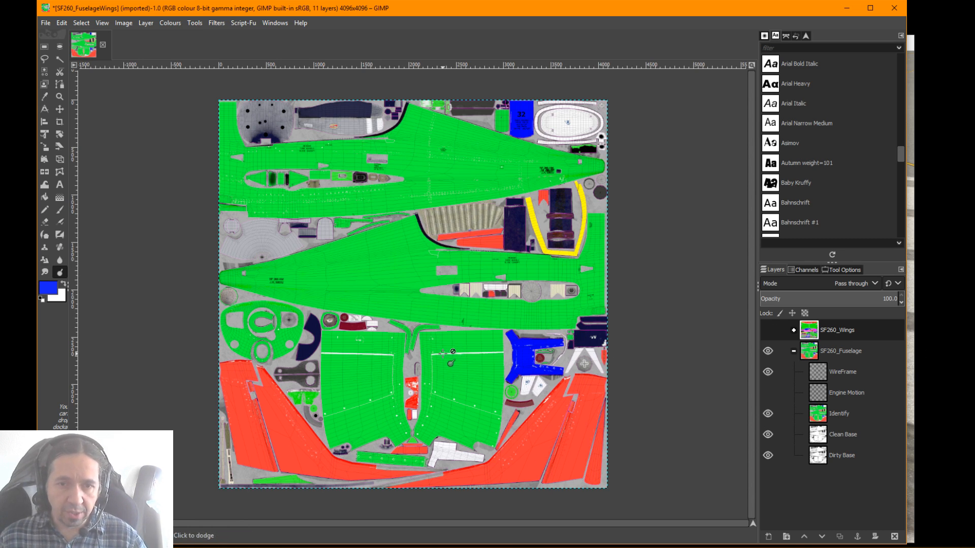
# Examine the wireframe over the fuselage texture up close, including the tail, blue engine cowling part and canopy rescue markings
pyautogui.scroll(3, 445, 353)
pyautogui.scroll(2, 443, 351)
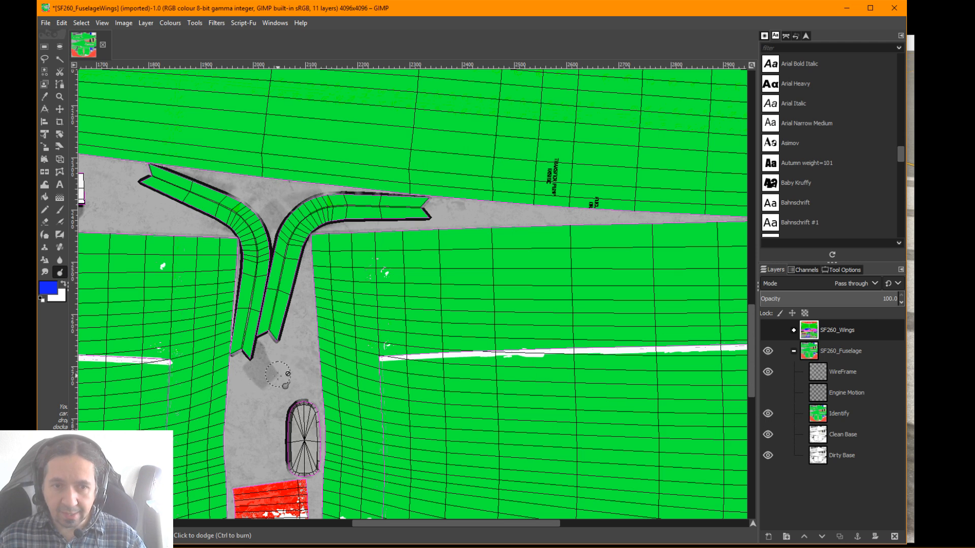
pyautogui.scroll(-4, 279, 415)
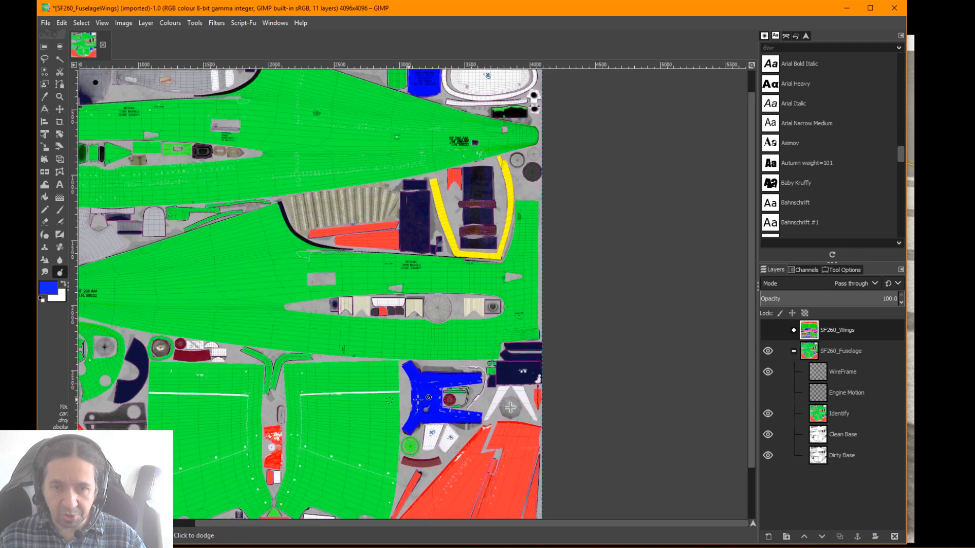
pyautogui.scroll(5, 478, 450)
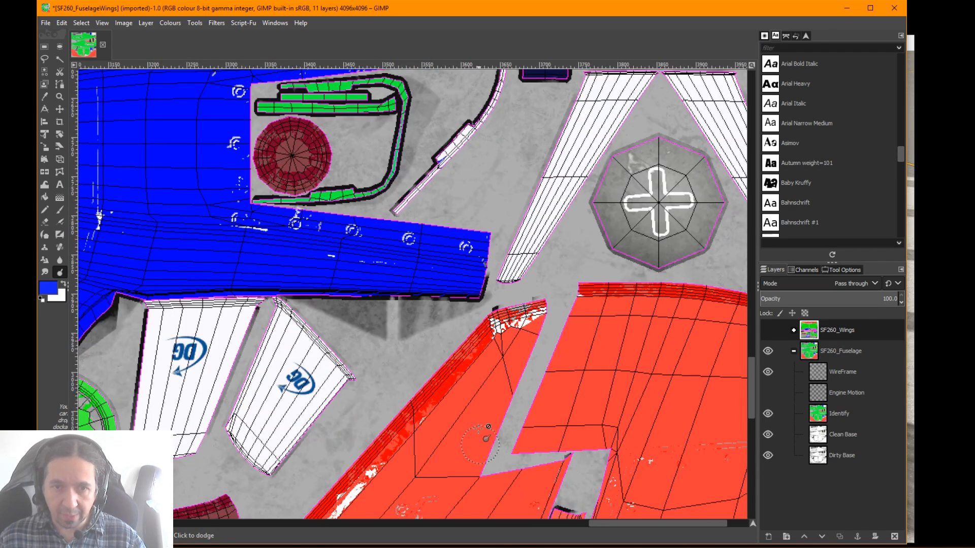
pyautogui.scroll(-4, 374, 346)
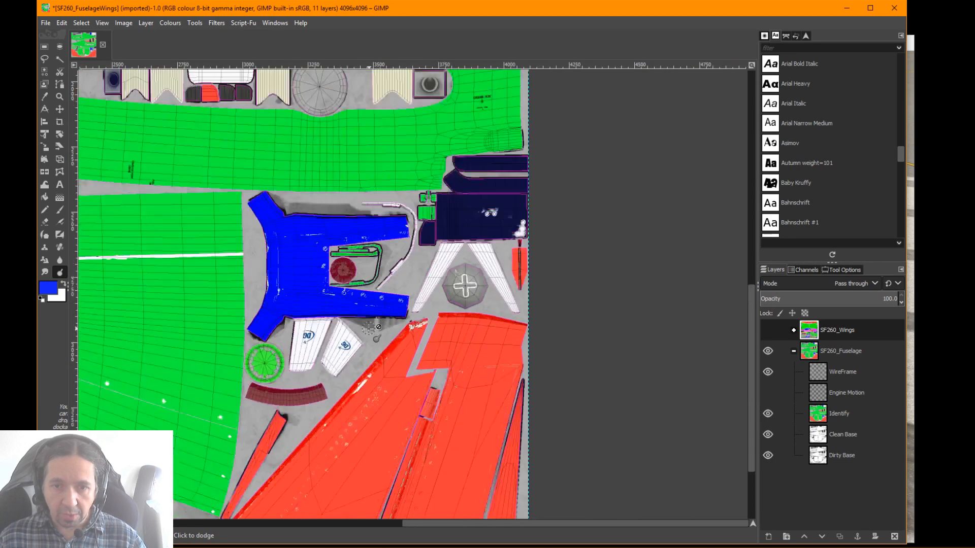
pyautogui.scroll(-1, 412, 136)
pyautogui.scroll(-1, 411, 136)
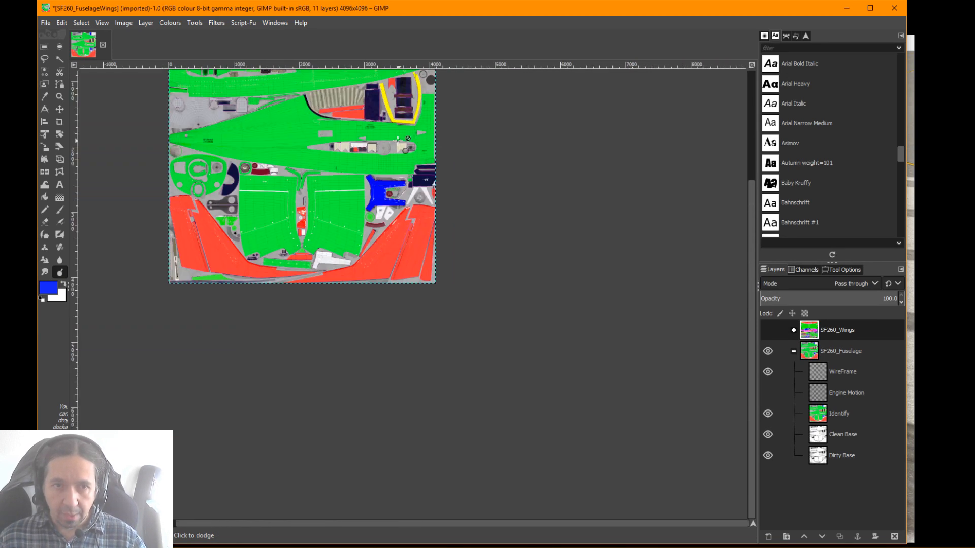
pyautogui.scroll(1, 389, 128)
pyautogui.scroll(5, 387, 127)
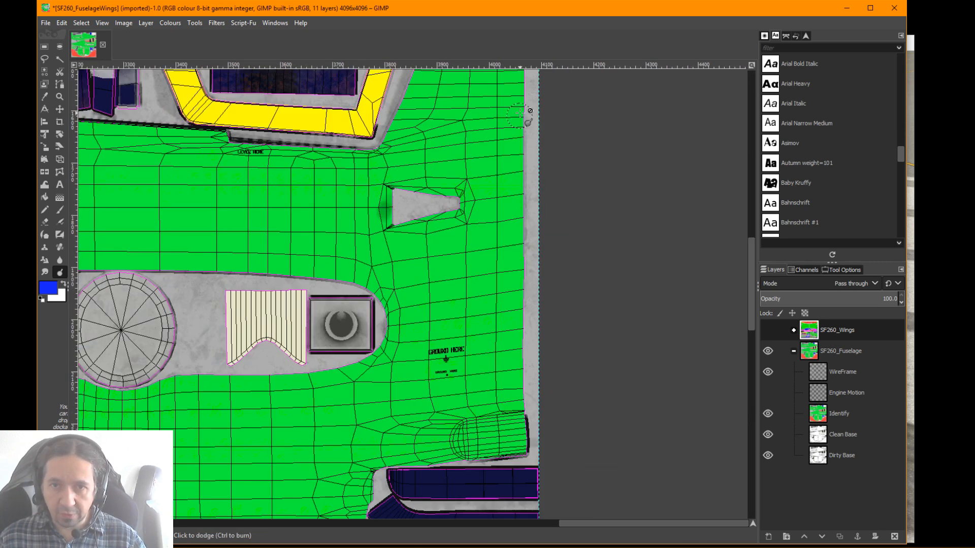
pyautogui.scroll(-3, 376, 447)
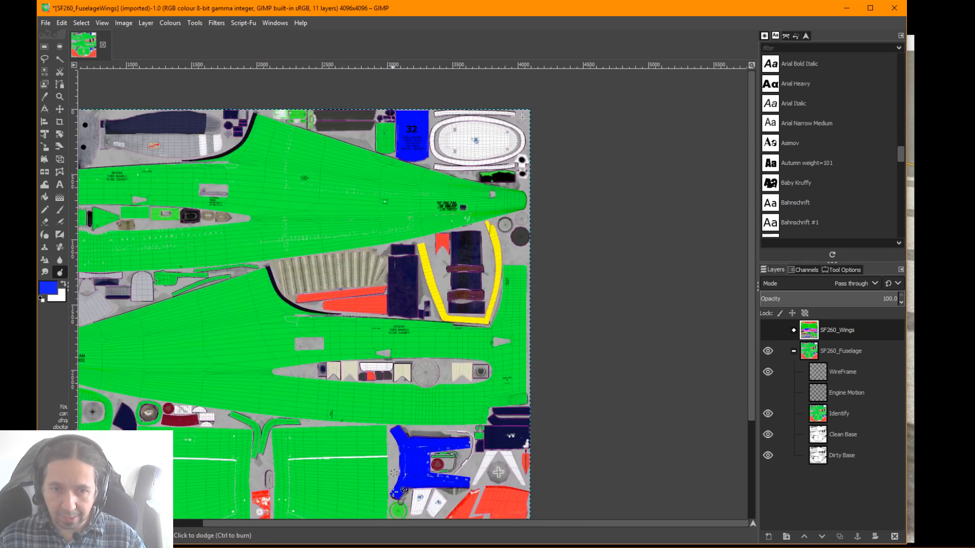
pyautogui.scroll(2, 401, 441)
pyautogui.moveTo(407, 437); pyautogui.dragTo(461, 297)
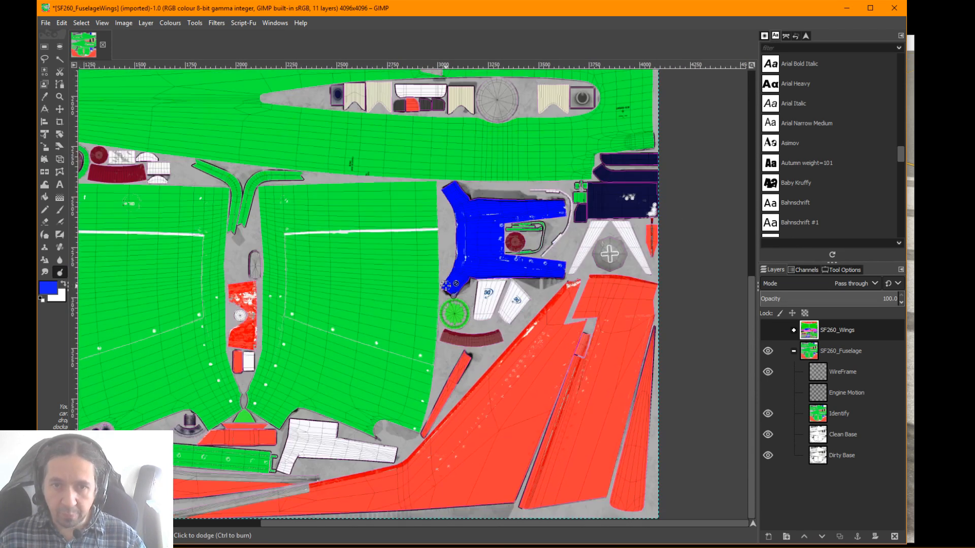
pyautogui.scroll(2, 462, 299)
pyautogui.scroll(-4, 508, 203)
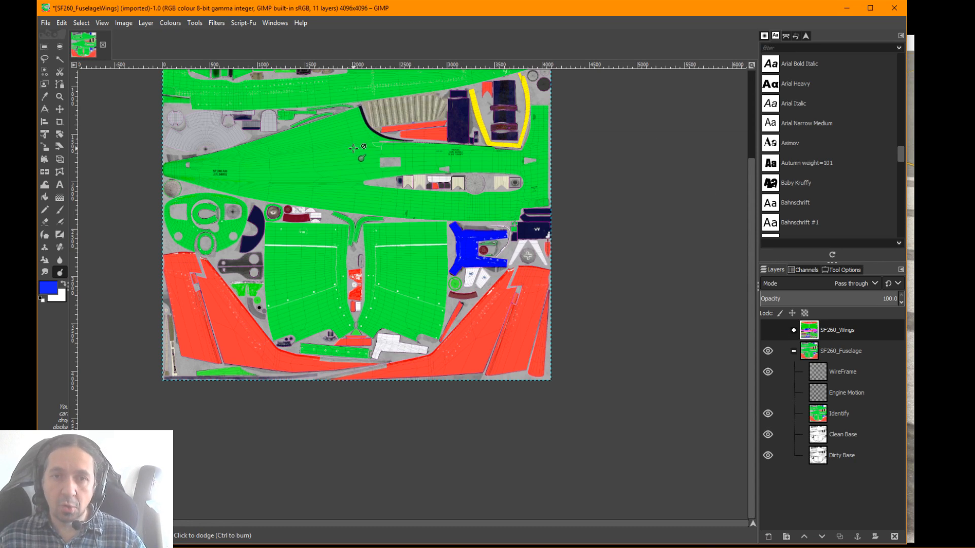
pyautogui.scroll(8, 385, 236)
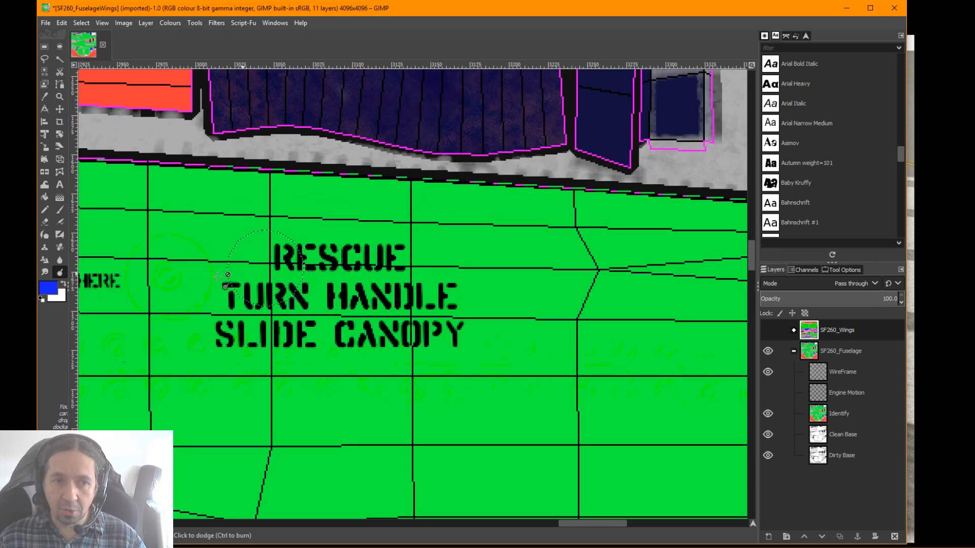
pyautogui.scroll(-8, 177, 282)
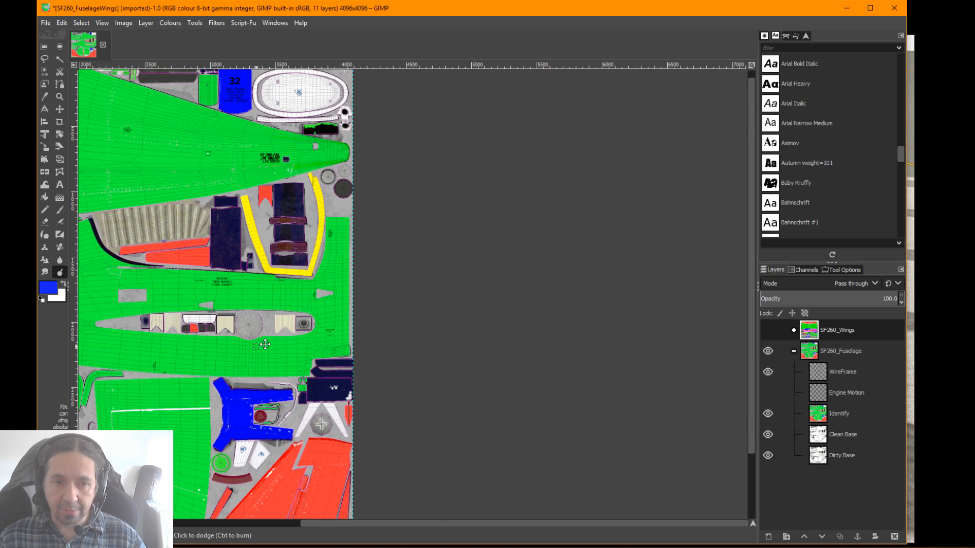
pyautogui.moveTo(265, 345)
pyautogui.mouseDown()
pyautogui.moveTo(483, 220)
pyautogui.moveTo(544, 228)
pyautogui.moveTo(560, 211)
pyautogui.moveTo(501, 213)
pyautogui.moveTo(504, 222)
pyautogui.mouseUp()
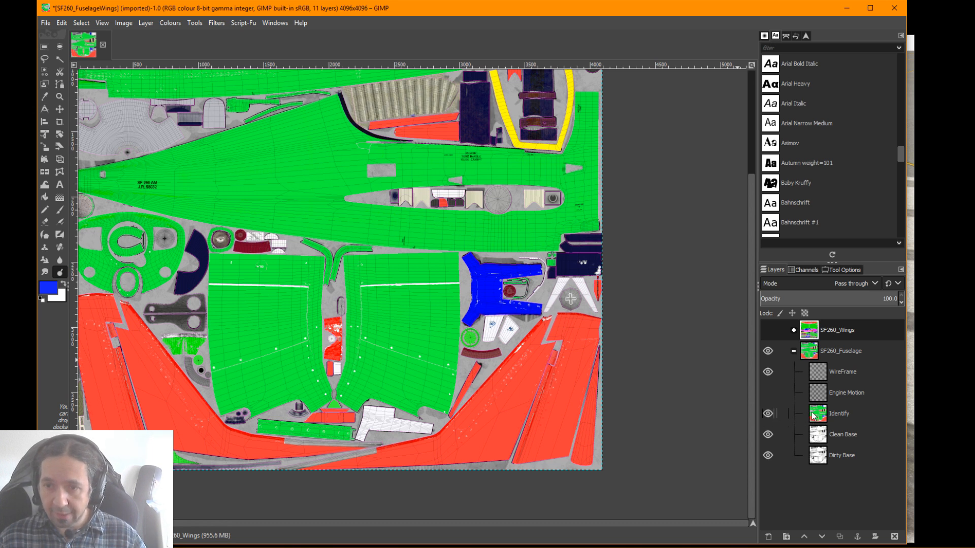
# Hide the Identify layer and add a new 4096 × 4096 px transparent layer directly above Clean Base
pyautogui.click(769, 412)
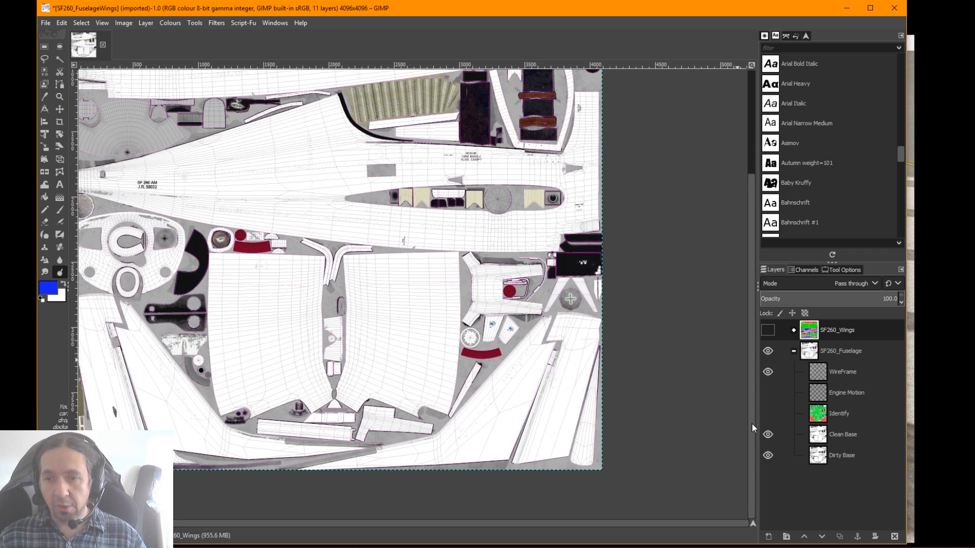
pyautogui.click(828, 435)
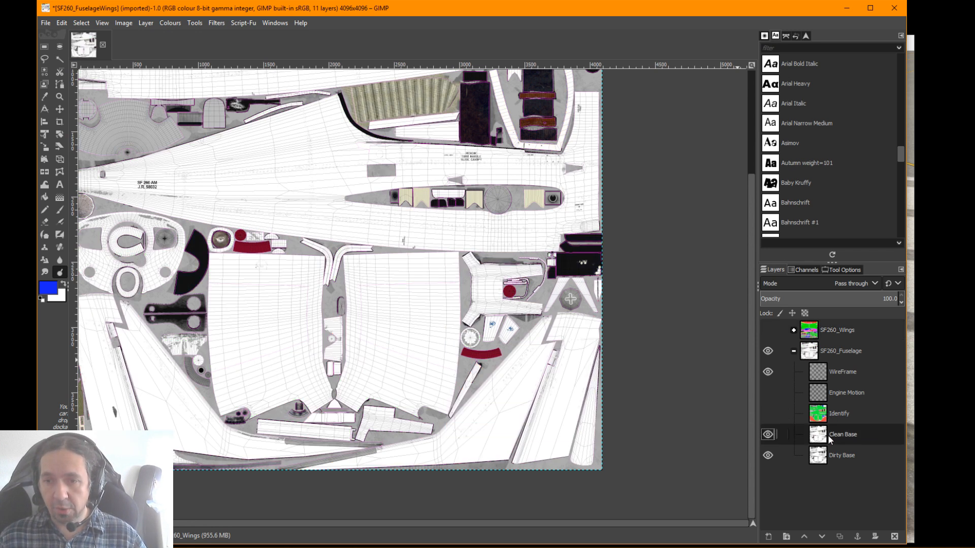
pyautogui.click(769, 538)
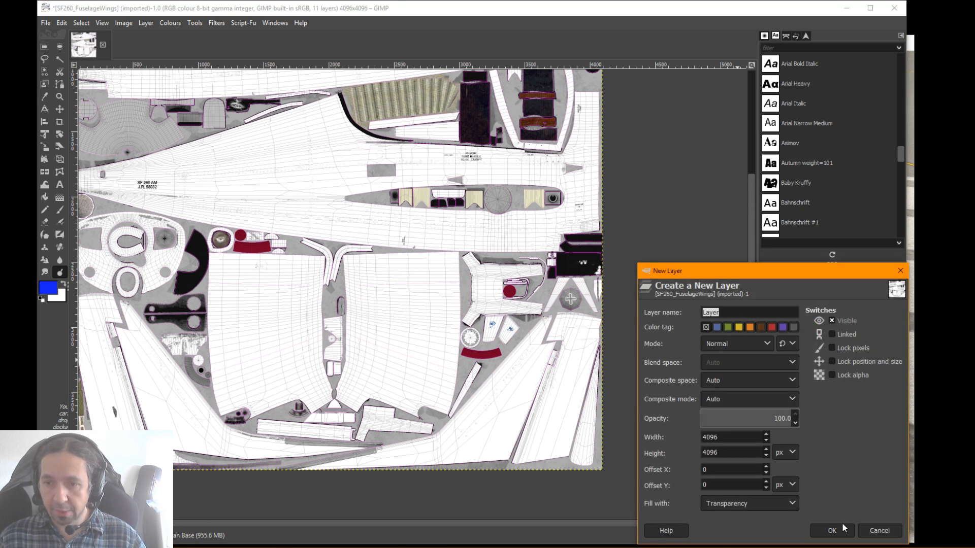
pyautogui.click(844, 531)
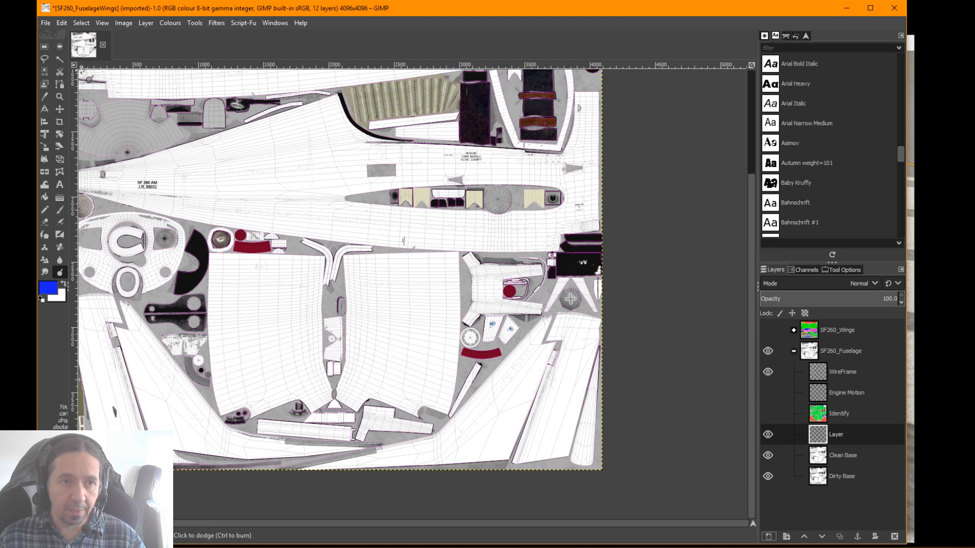
# Switch to the Paintbrush tool for painting on the new layer
pyautogui.click(60, 209)
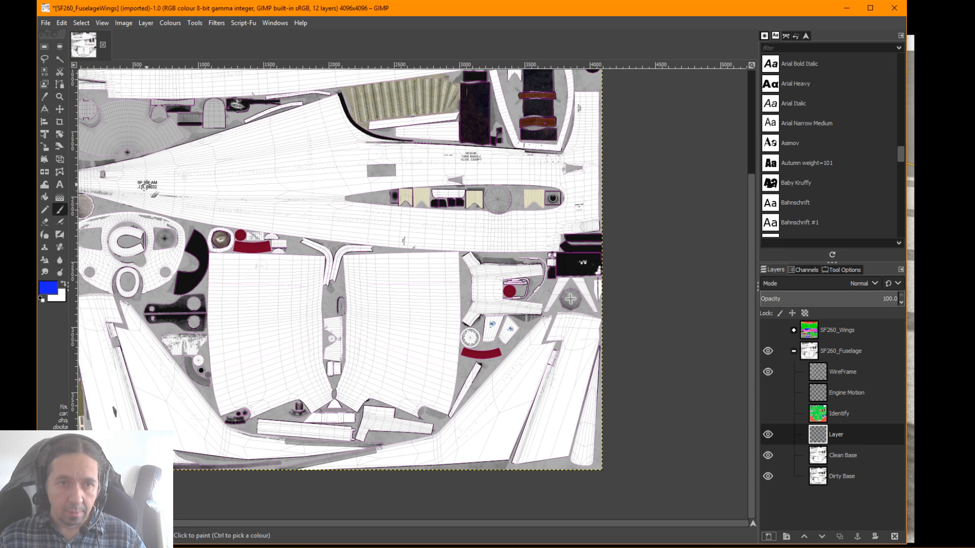
pyautogui.moveTo(203, 168); pyautogui.dragTo(303, 169)
pyautogui.hotkey('ctrl', 'z')
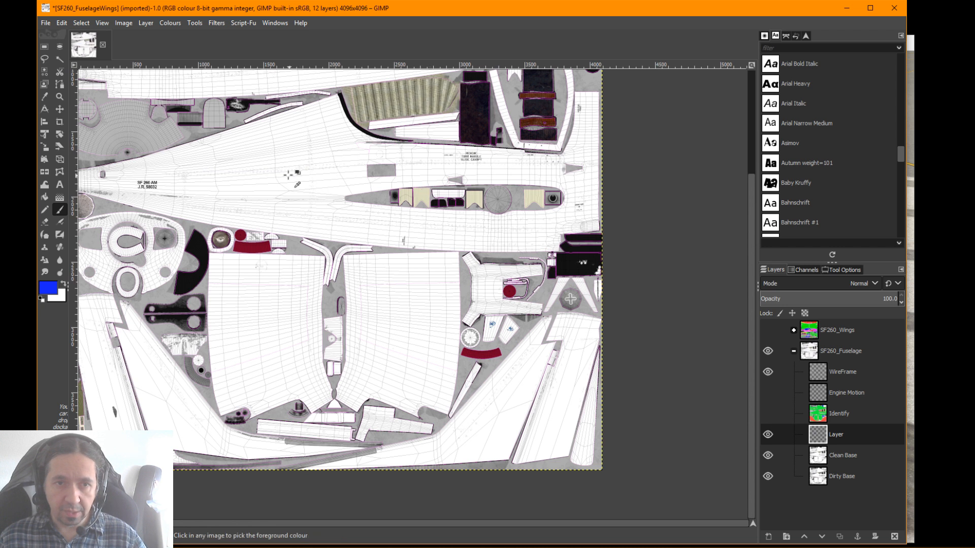
pyautogui.moveTo(227, 168); pyautogui.dragTo(323, 168)
pyautogui.hotkey('ctrl', 'z')
pyautogui.moveTo(202, 170); pyautogui.dragTo(238, 163)
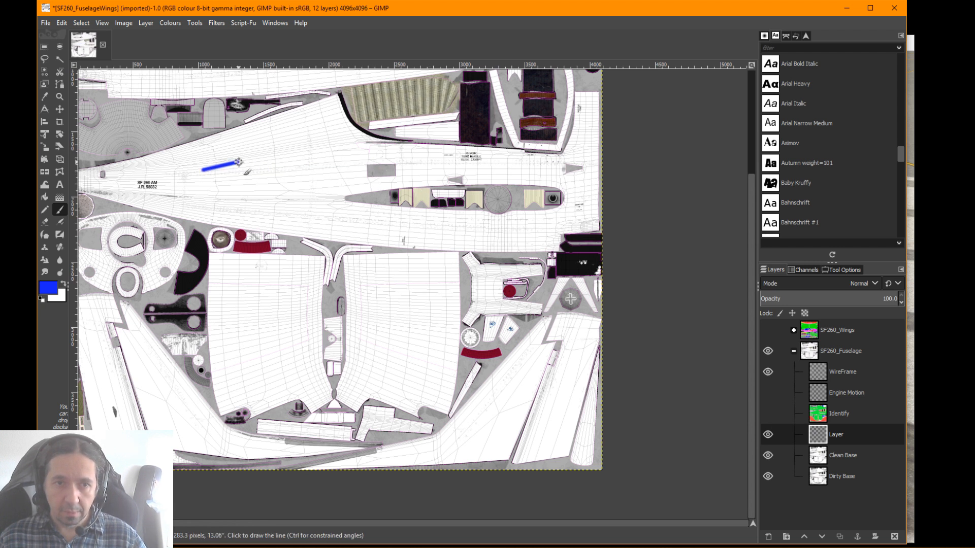
pyautogui.hotkey('ctrl', 'z')
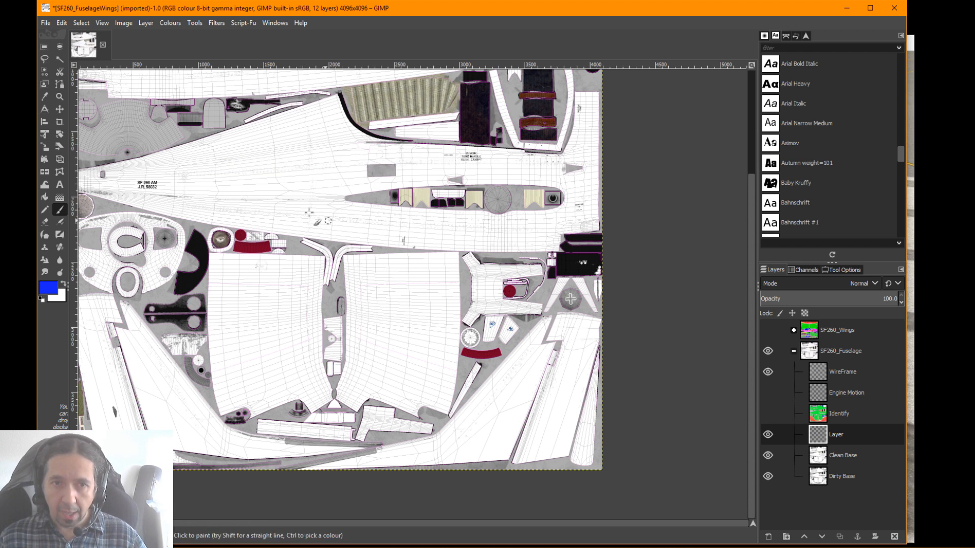
# Paint a straight blue line about 3,910 px long across the lower fuselage side, from the tail to the front edge
pyautogui.click(86, 180)
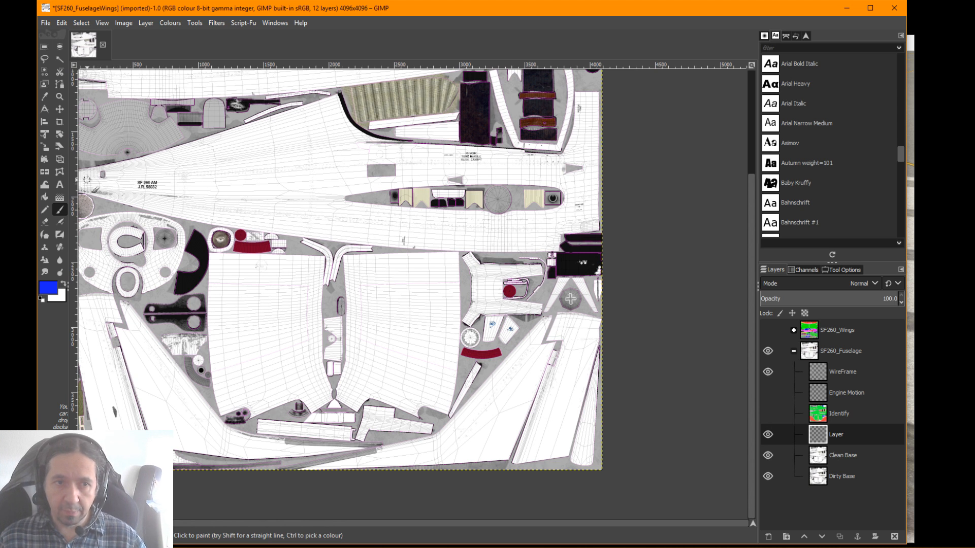
pyautogui.keyDown('shift'); pyautogui.click(597, 171); pyautogui.keyUp('shift')
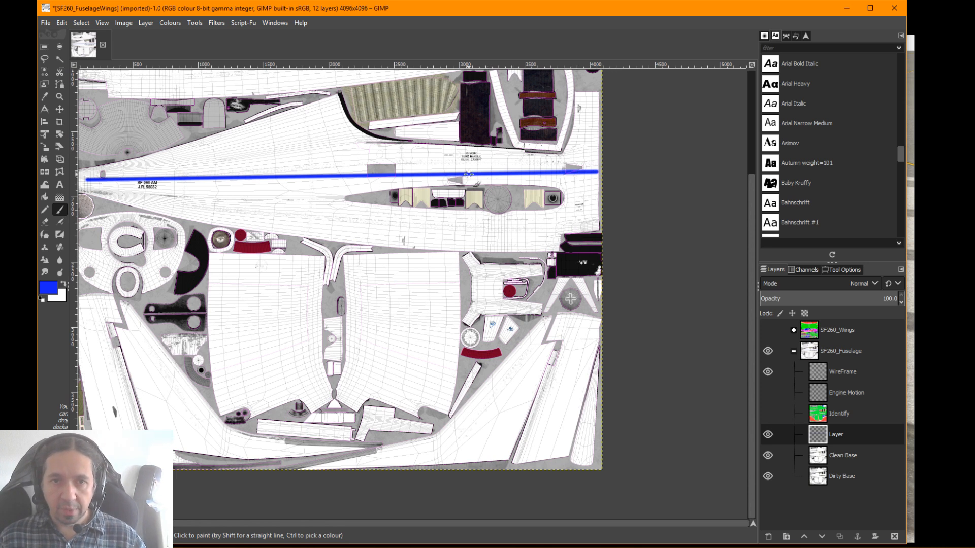
pyautogui.scroll(5, 468, 174)
pyautogui.scroll(-3, 468, 174)
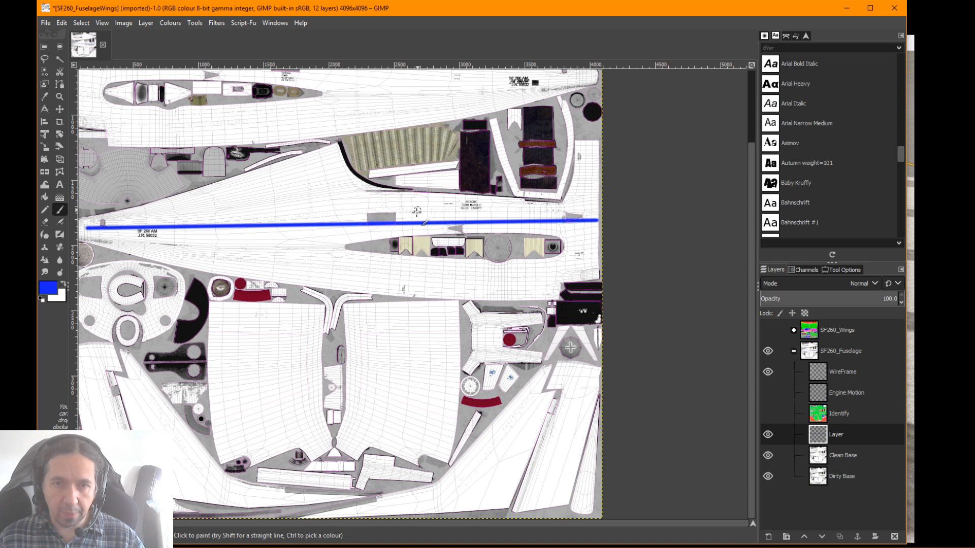
# Briefly show the Identify layer, hide it again, and inspect the blue stripe up close where it crosses the grey rectangle
pyautogui.click(769, 411)
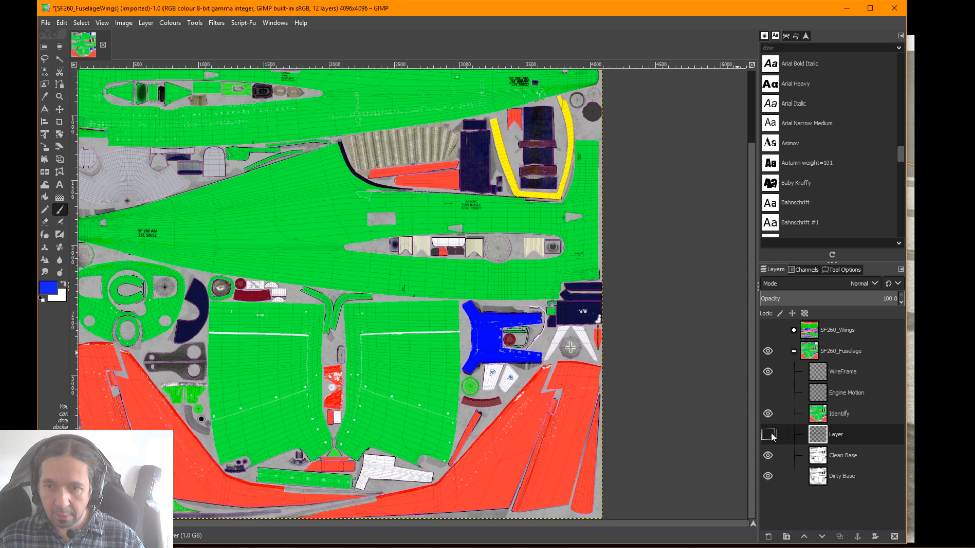
pyautogui.click(767, 413)
pyautogui.click(767, 434)
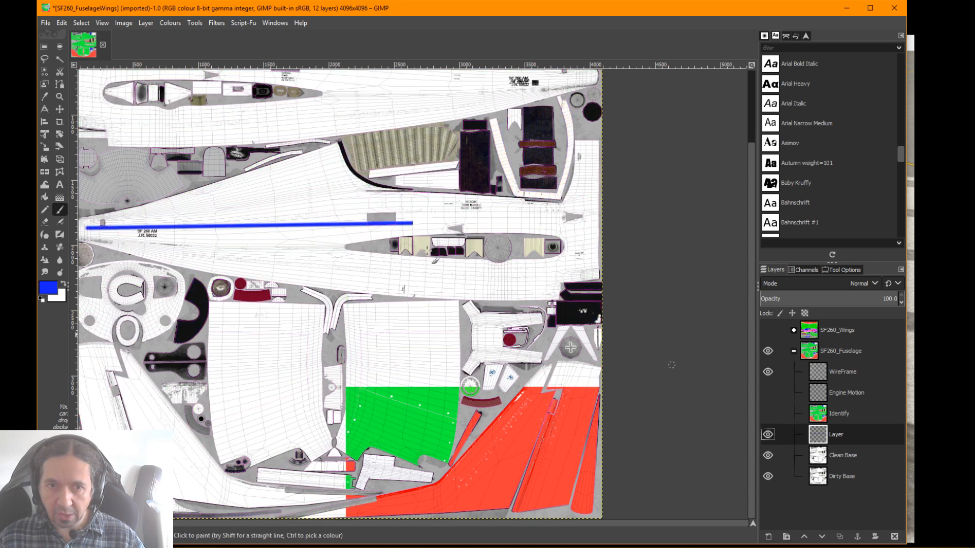
pyautogui.scroll(5, 343, 225)
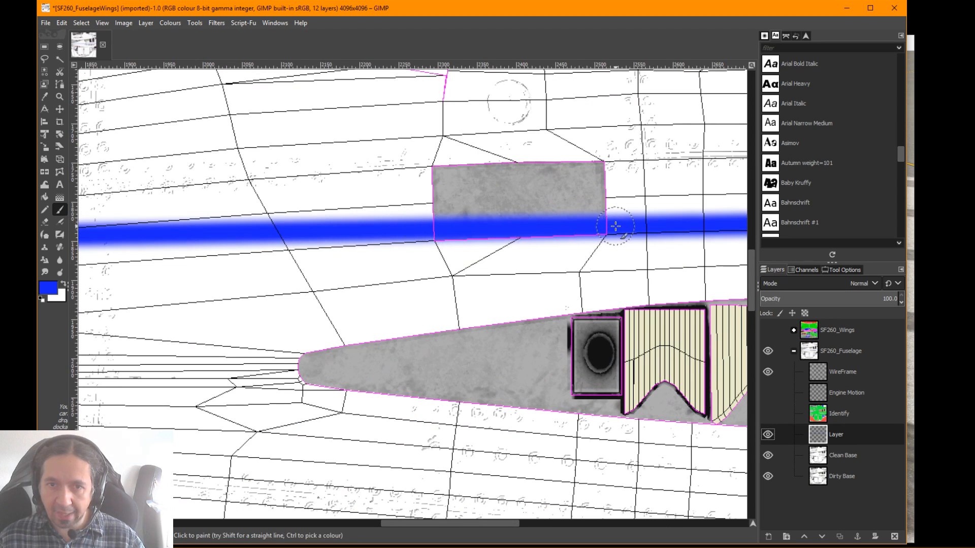
pyautogui.scroll(-5, 614, 227)
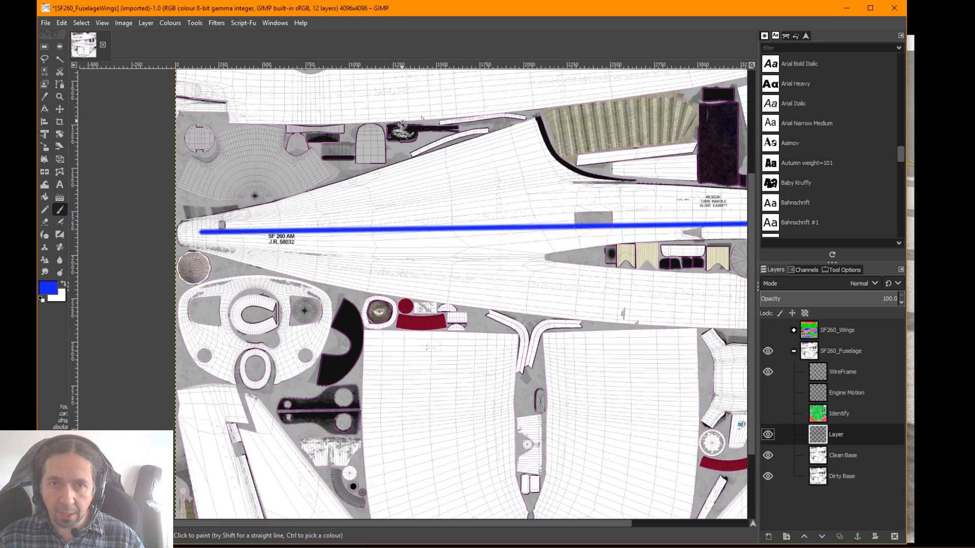
# Paint a straight blue band about 205 px long across the lower half of the small white rectangular panel, filling both ends
pyautogui.rightClick(422, 148)
pyautogui.press('Escape')
pyautogui.moveTo(374, 72); pyautogui.dragTo(408, 247)
pyautogui.scroll(5, 404, 229)
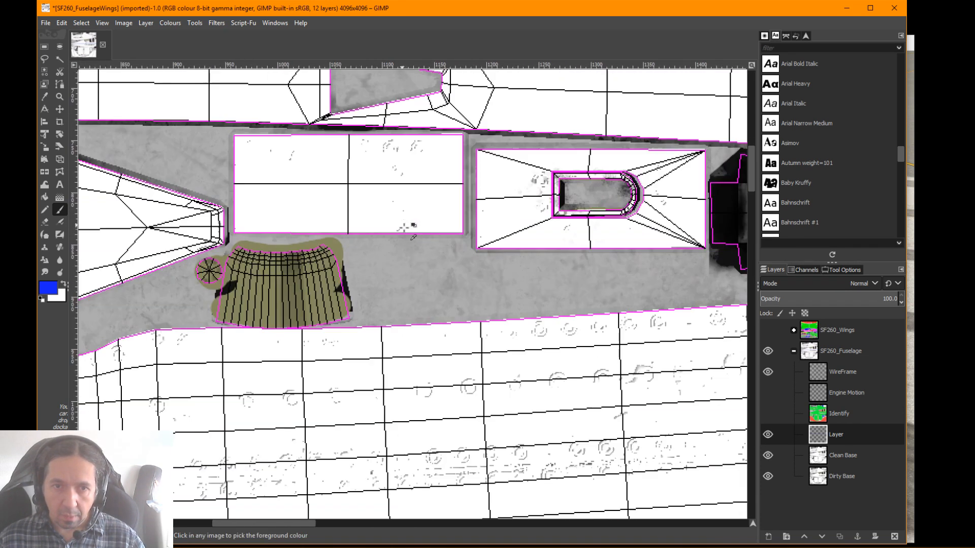
pyautogui.click(248, 221)
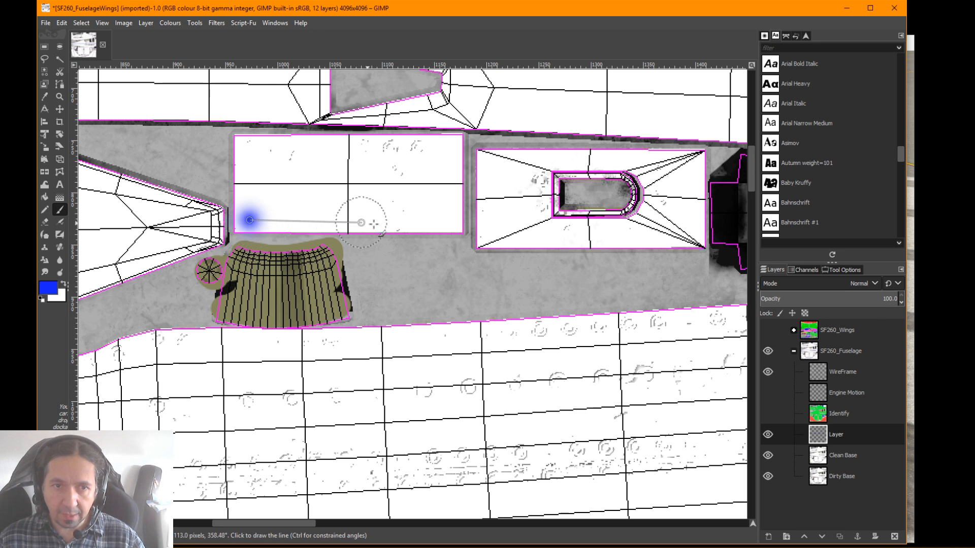
pyautogui.keyDown('shift'); pyautogui.click(462, 221); pyautogui.keyUp('shift')
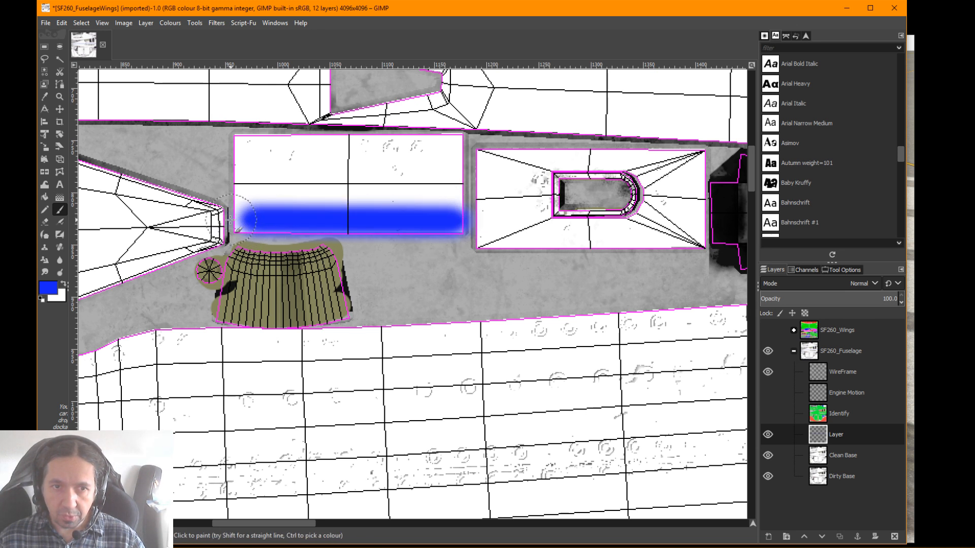
pyautogui.moveTo(230, 221); pyautogui.dragTo(239, 223)
pyautogui.moveTo(452, 220); pyautogui.dragTo(457, 222)
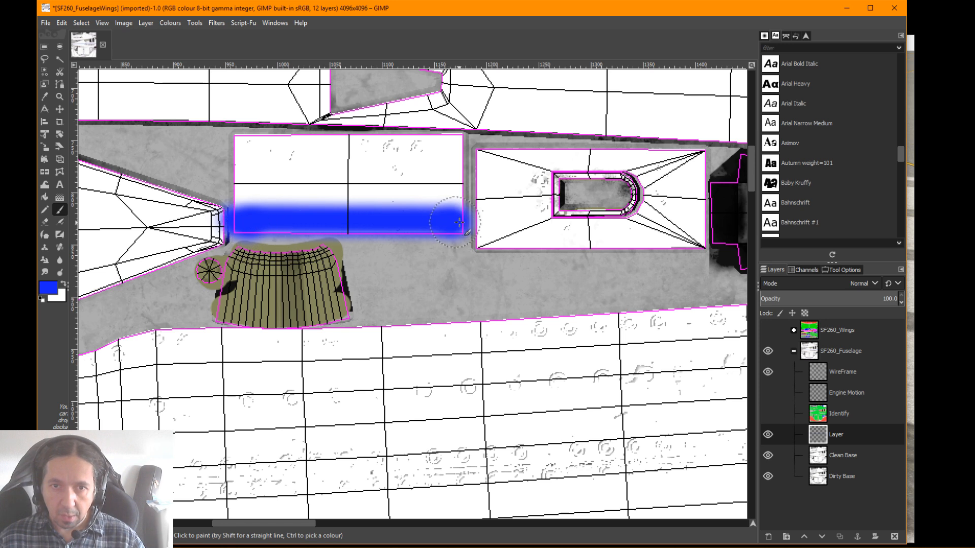
# Check both blue stripes on the whole texture, ending close up on the long stripe's end at the fuselage front edge
pyautogui.scroll(-5, 418, 263)
pyautogui.scroll(3, 428, 264)
pyautogui.scroll(-3, 428, 264)
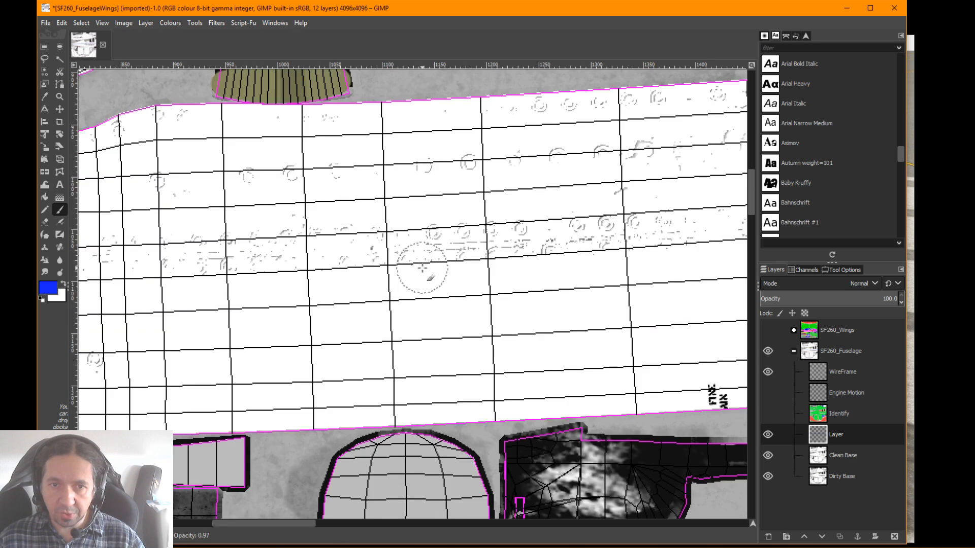
pyautogui.scroll(-4, 428, 265)
pyautogui.scroll(-1, 592, 349)
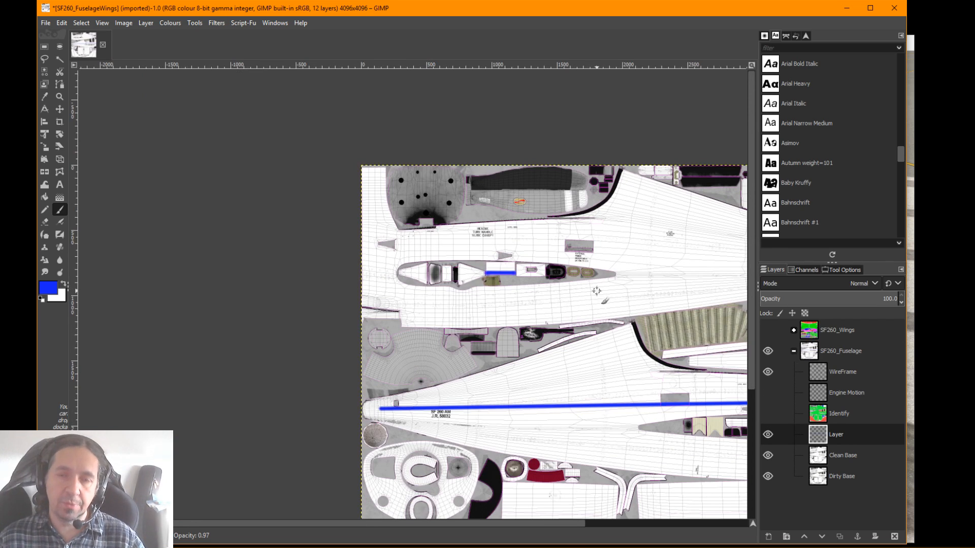
pyautogui.moveTo(597, 291); pyautogui.dragTo(271, 157)
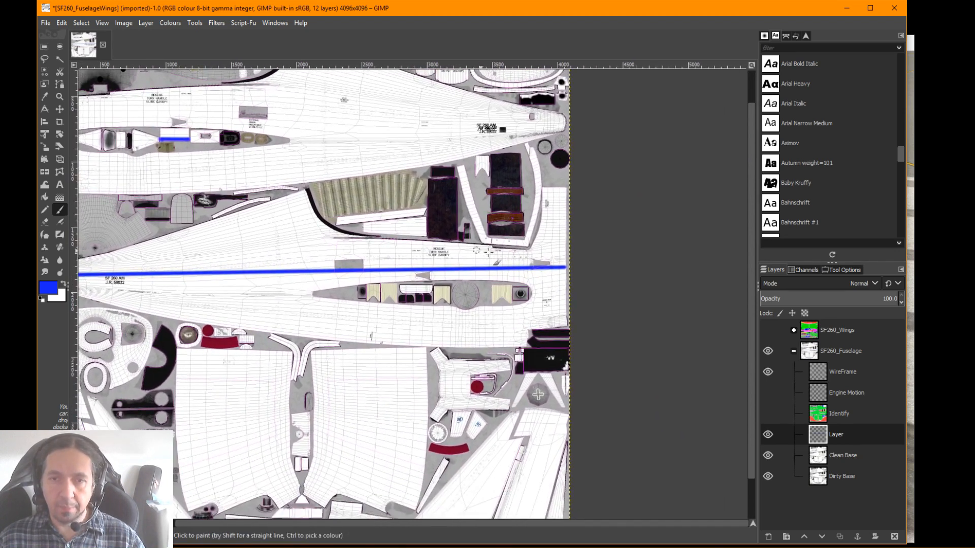
pyautogui.scroll(2, 568, 272)
pyautogui.scroll(3, 555, 319)
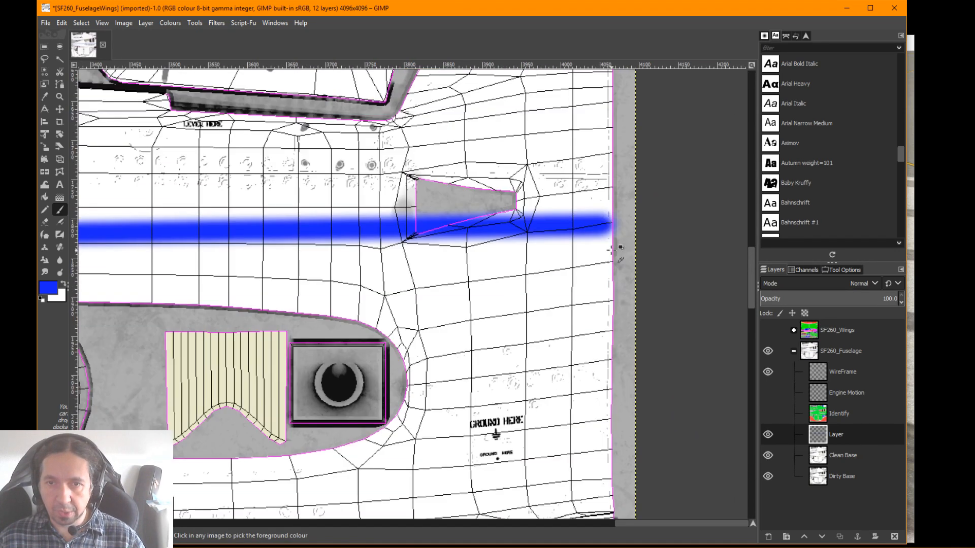
pyautogui.click(599, 224)
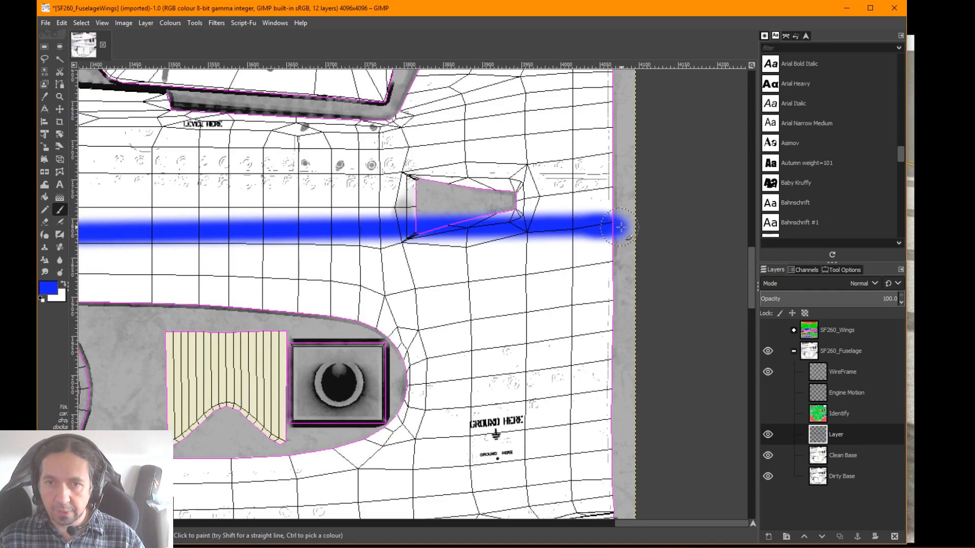
pyautogui.moveTo(584, 226)
pyautogui.mouseDown()
pyautogui.moveTo(630, 228)
pyautogui.moveTo(629, 220)
pyautogui.mouseUp()
pyautogui.hotkey('ctrl', 'z')
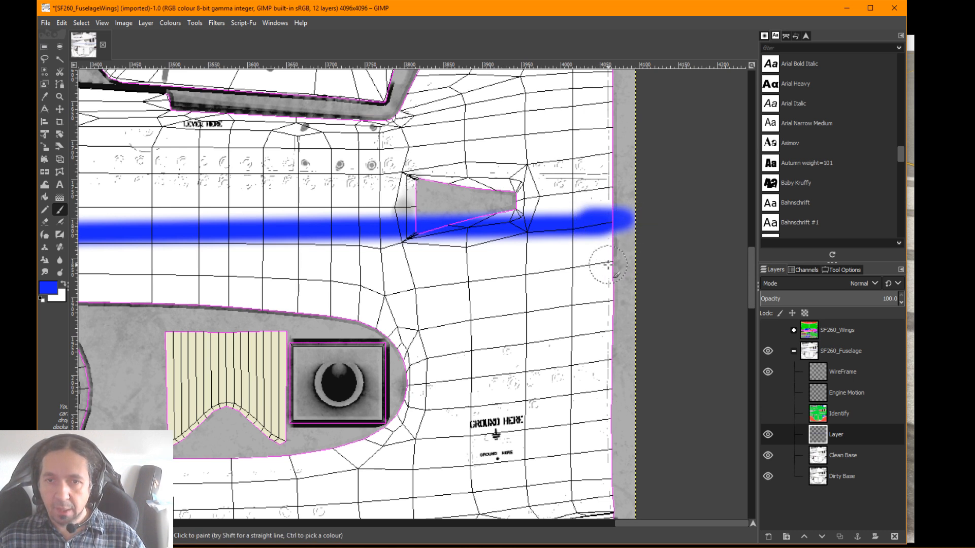
pyautogui.scroll(6, 608, 263)
pyautogui.scroll(-3, 608, 262)
pyautogui.hotkey('ctrl', 'z')
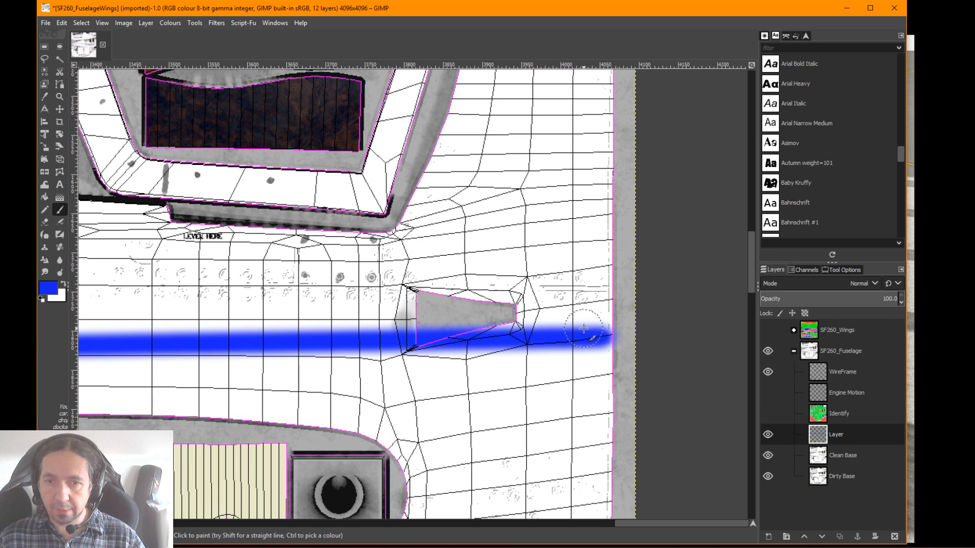
# Extend the long blue stripe slightly past the fuselage front edge onto the grey margin
pyautogui.moveTo(576, 337); pyautogui.dragTo(615, 338)
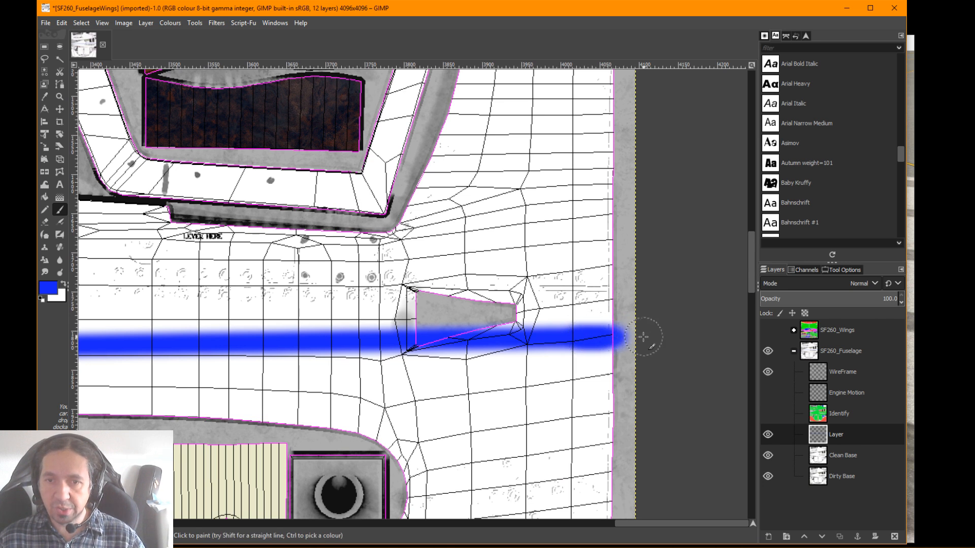
pyautogui.scroll(2, 625, 339)
pyautogui.scroll(-4, 627, 338)
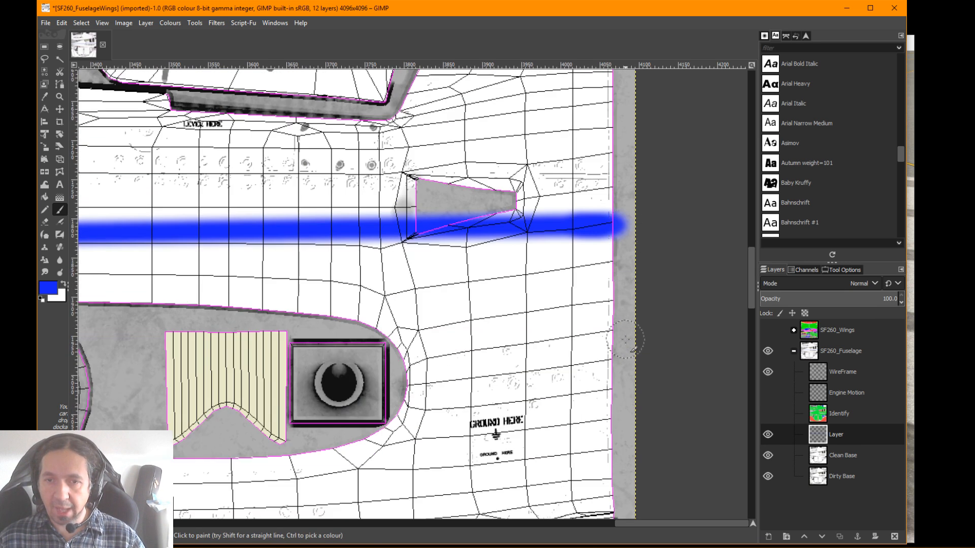
# Examine the long stripe on the whole texture and the fuselage's front edge above and below it up close
pyautogui.keyDown('ctrl'); pyautogui.scroll(-6, 632, 338); pyautogui.keyUp('ctrl')
pyautogui.keyDown('ctrl'); pyautogui.scroll(1, 634, 336); pyautogui.keyUp('ctrl')
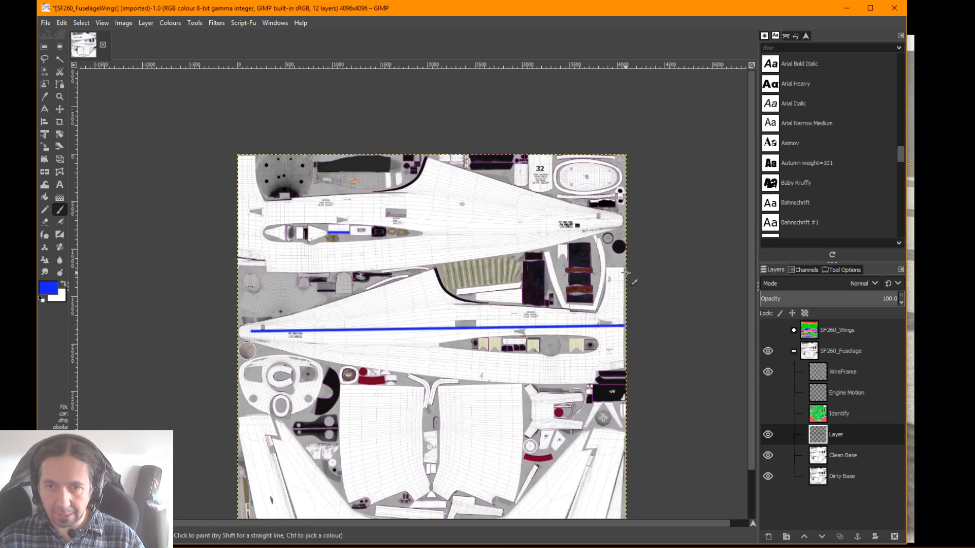
pyautogui.press('ctrl')
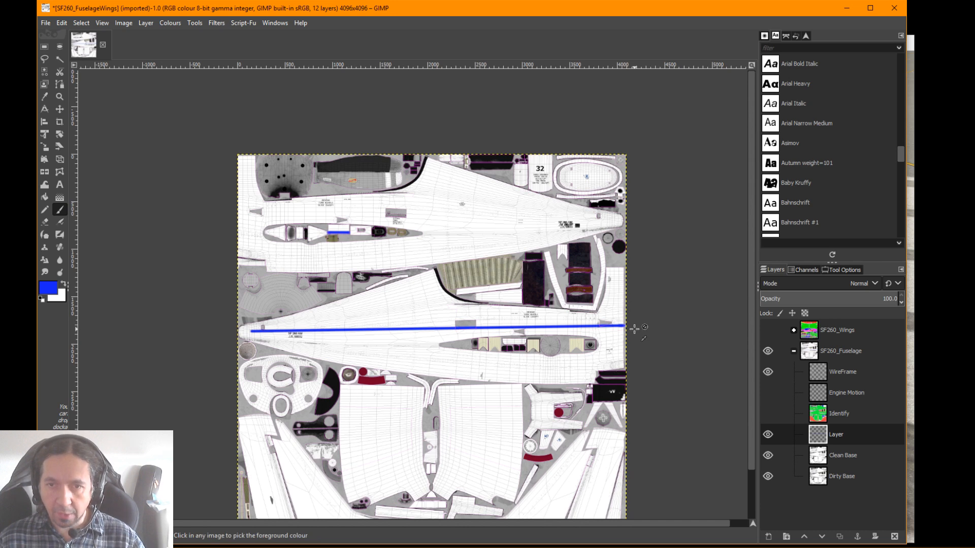
pyautogui.scroll(5, 634, 329)
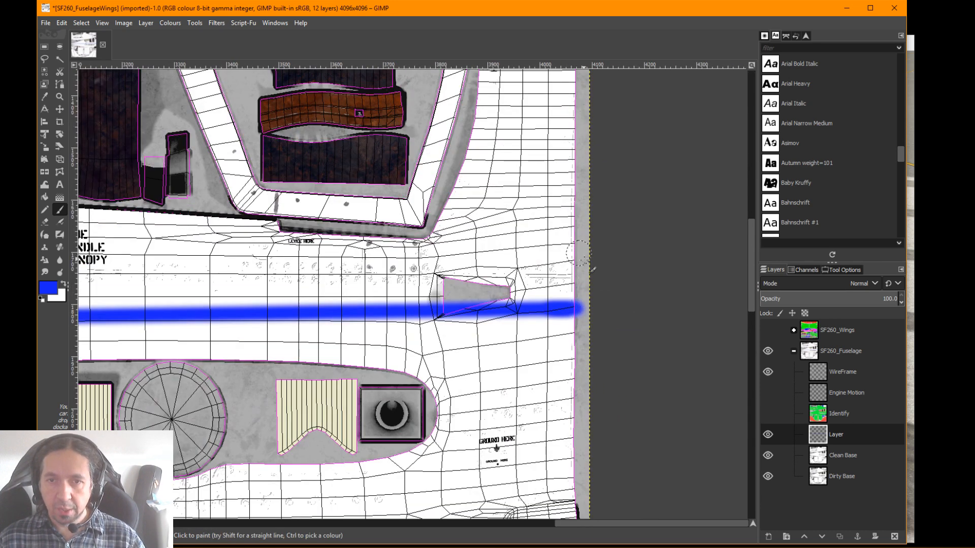
pyautogui.moveTo(563, 190)
pyautogui.mouseDown()
pyautogui.moveTo(567, 219)
pyautogui.moveTo(508, 347)
pyautogui.moveTo(471, 232)
pyautogui.mouseUp()
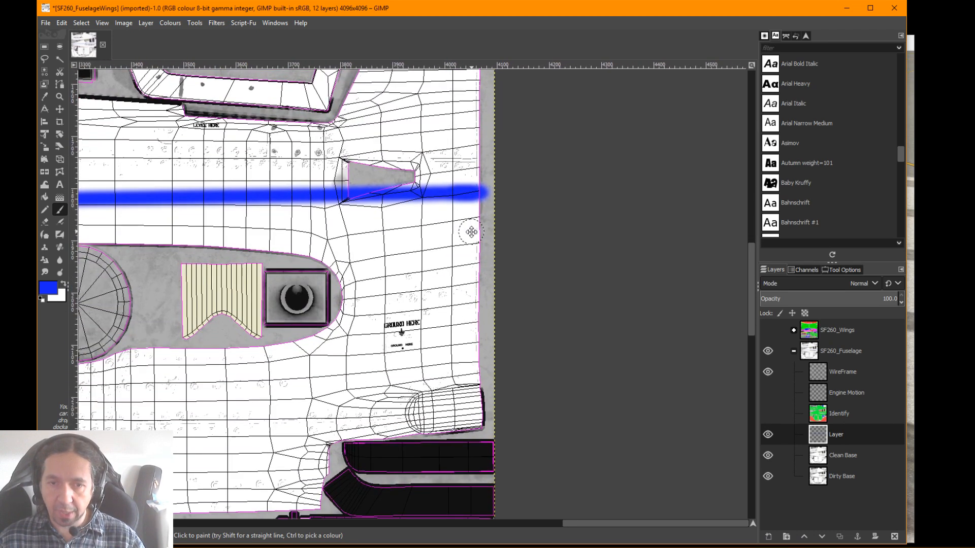
pyautogui.scroll(5, 471, 232)
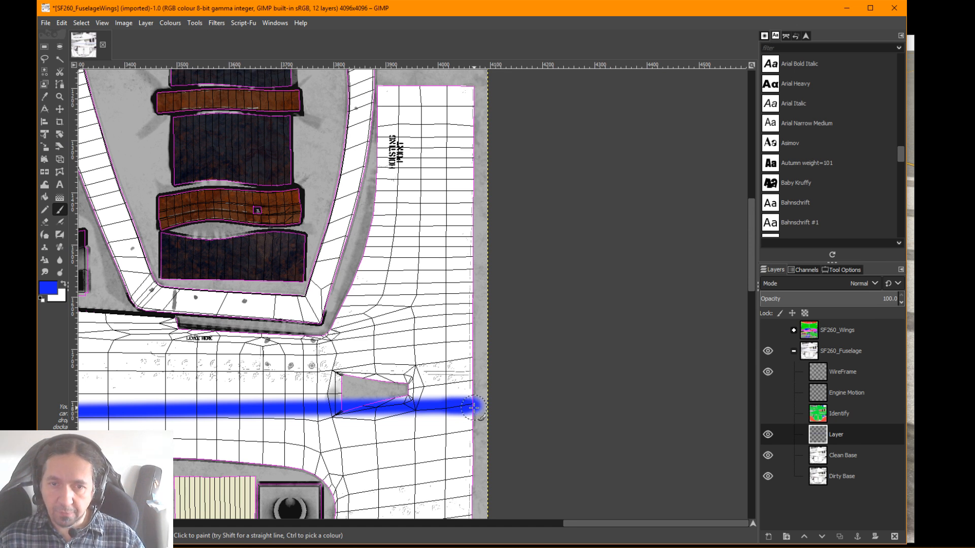
pyautogui.scroll(-5, 400, 332)
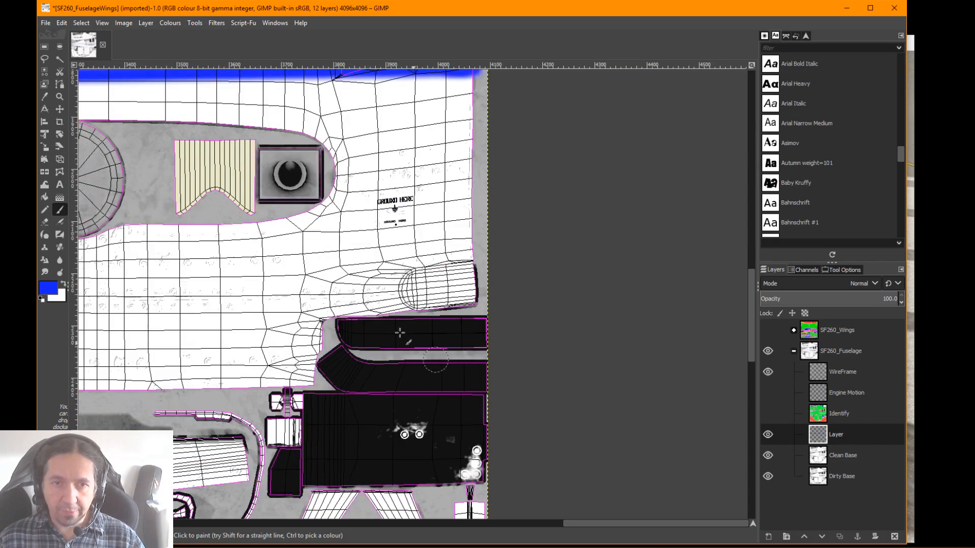
# Paint a straight blue line about 890 px long, rising about 14° across the left one of the two large mirrored panels
pyautogui.moveTo(336, 274); pyautogui.dragTo(679, 318)
pyautogui.moveTo(203, 356)
pyautogui.mouseDown()
pyautogui.moveTo(519, 245)
pyautogui.moveTo(516, 289)
pyautogui.moveTo(370, 292)
pyautogui.moveTo(374, 157)
pyautogui.moveTo(380, 205)
pyautogui.moveTo(477, 257)
pyautogui.mouseUp()
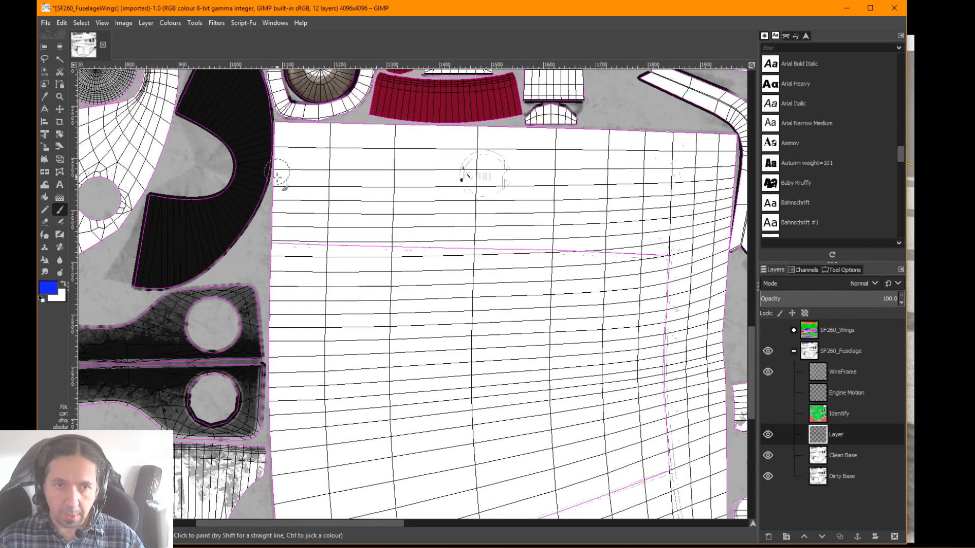
pyautogui.scroll(-3, 280, 390)
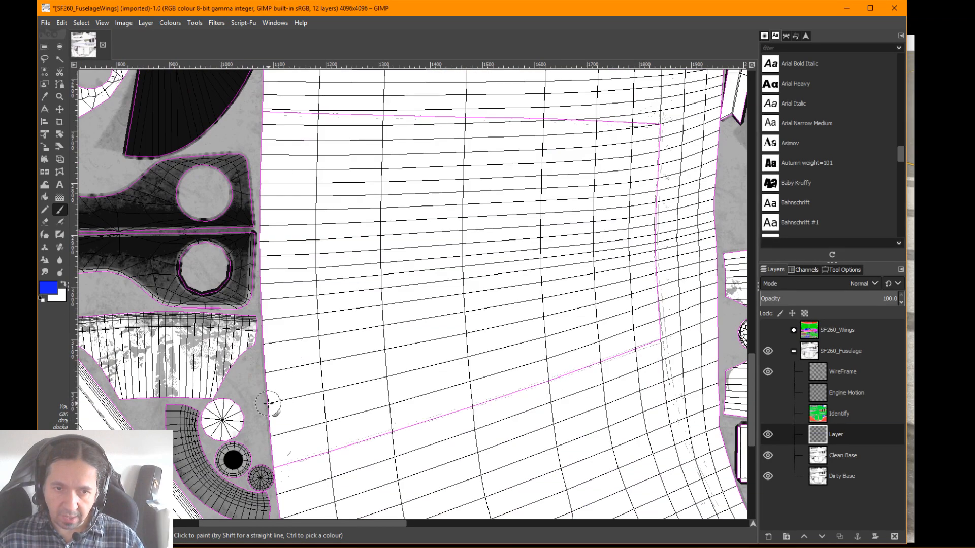
pyautogui.click(266, 404)
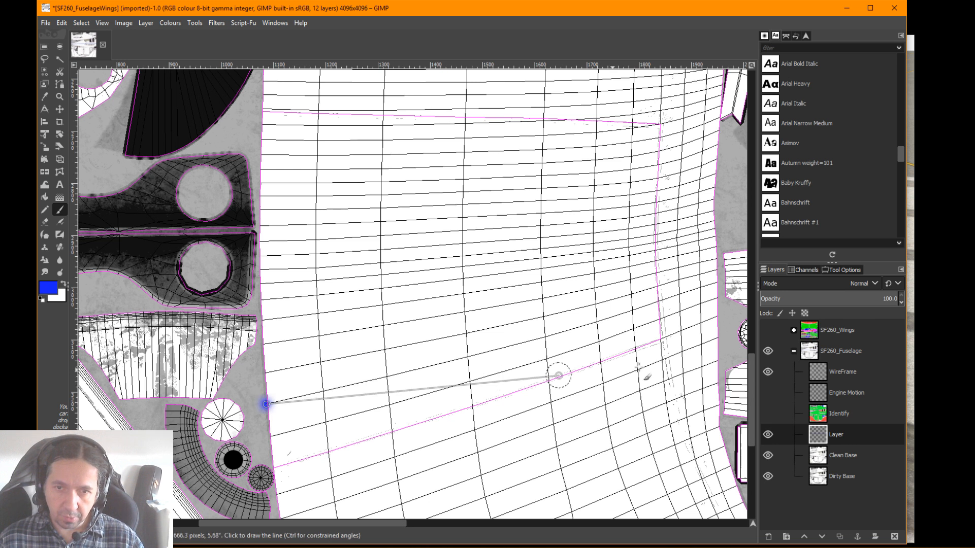
pyautogui.keyDown('shift'); pyautogui.click(715, 281); pyautogui.keyUp('shift')
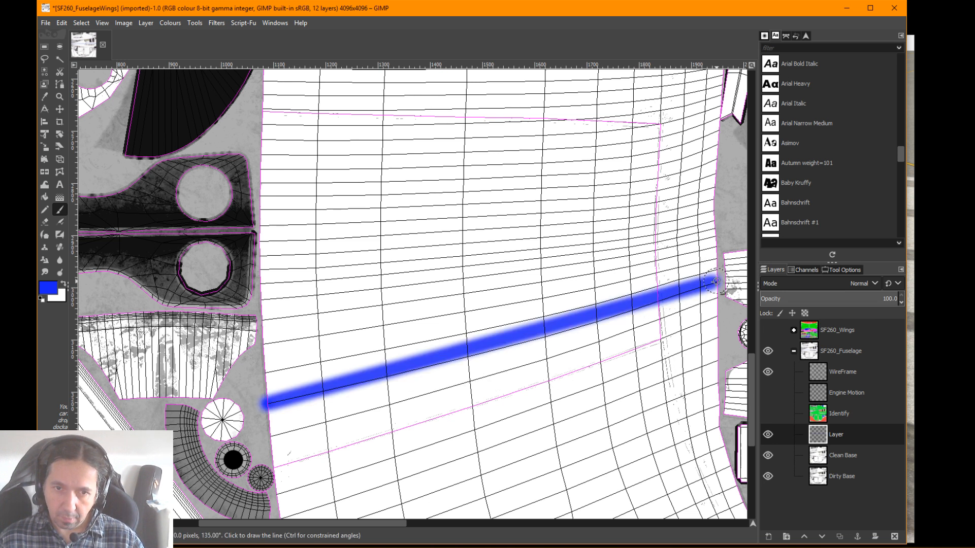
pyautogui.scroll(-3, 668, 364)
pyautogui.scroll(-1, 669, 364)
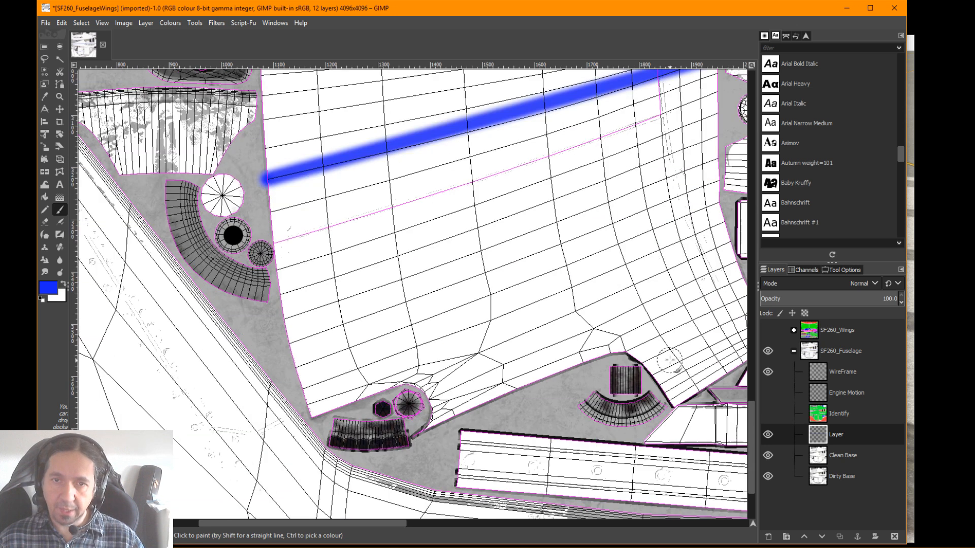
# Examine the diagonal blue line up close and compare it with the fuselage stripes and surrounding panels across the whole texture
pyautogui.moveTo(638, 152); pyautogui.dragTo(571, 324)
pyautogui.scroll(-2, 571, 325)
pyautogui.scroll(2, 571, 325)
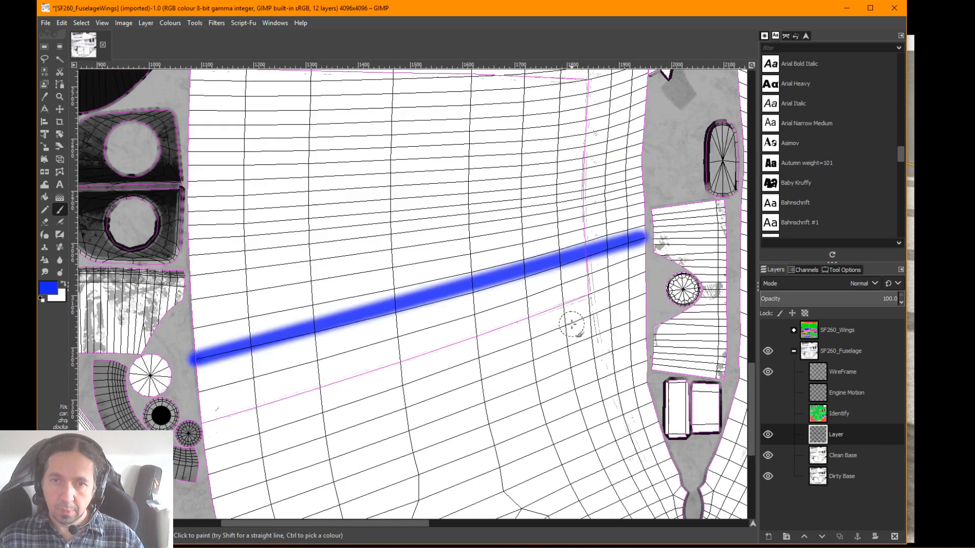
pyautogui.rightClick(572, 325)
pyautogui.click(511, 294)
pyautogui.scroll(-2, 511, 293)
pyautogui.scroll(2, 510, 293)
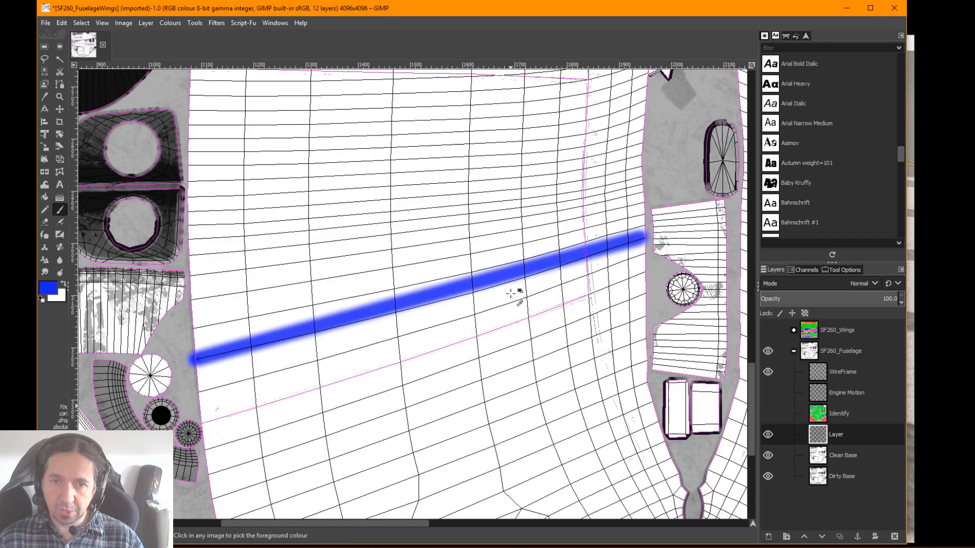
pyautogui.keyDown('ctrl'); pyautogui.scroll(-4, 515, 289); pyautogui.keyUp('ctrl')
pyautogui.keyDown('ctrl'); pyautogui.scroll(1, 513, 274); pyautogui.keyUp('ctrl')
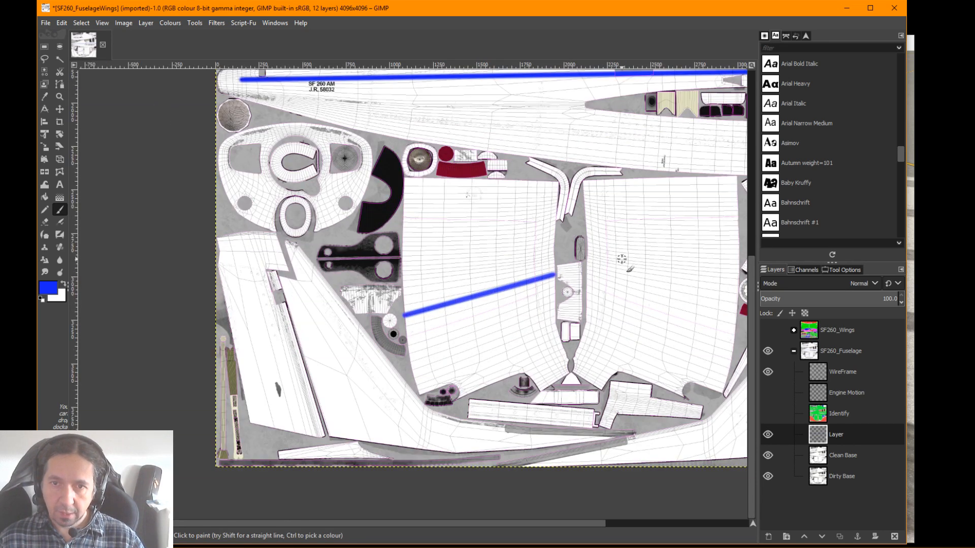
pyautogui.scroll(3, 621, 260)
pyautogui.scroll(-2, 621, 261)
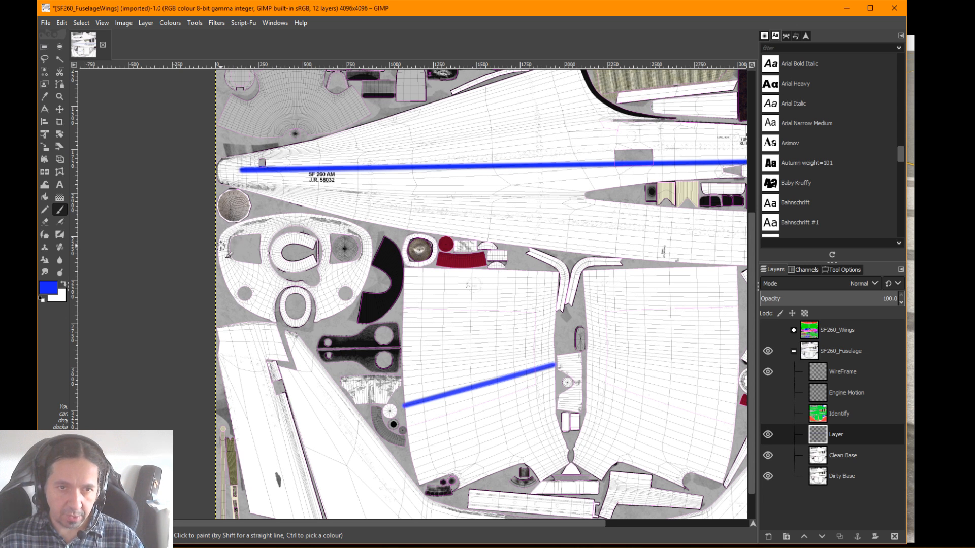
pyautogui.moveTo(220, 243); pyautogui.dragTo(237, 245)
pyautogui.hotkey('ctrl', 'z')
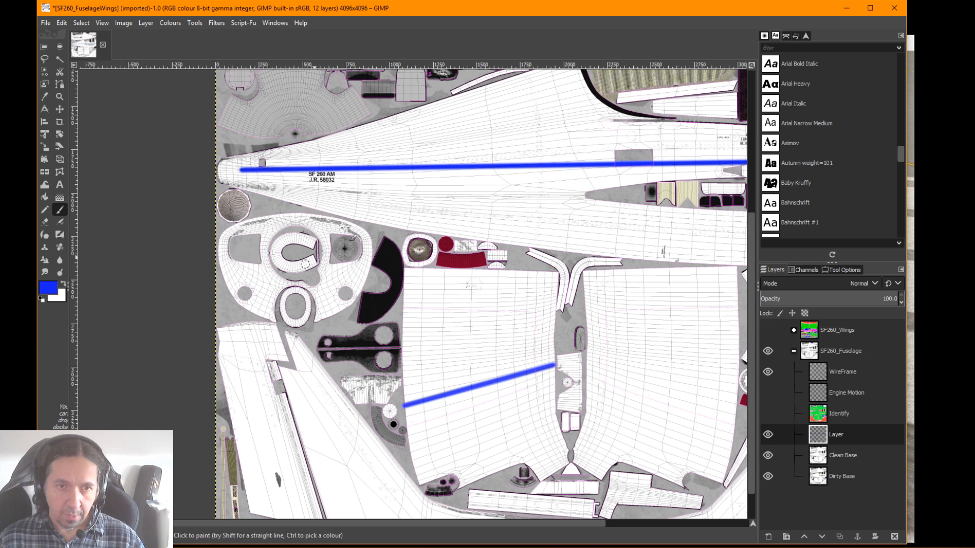
pyautogui.scroll(2, 573, 186)
pyautogui.scroll(-2, 573, 186)
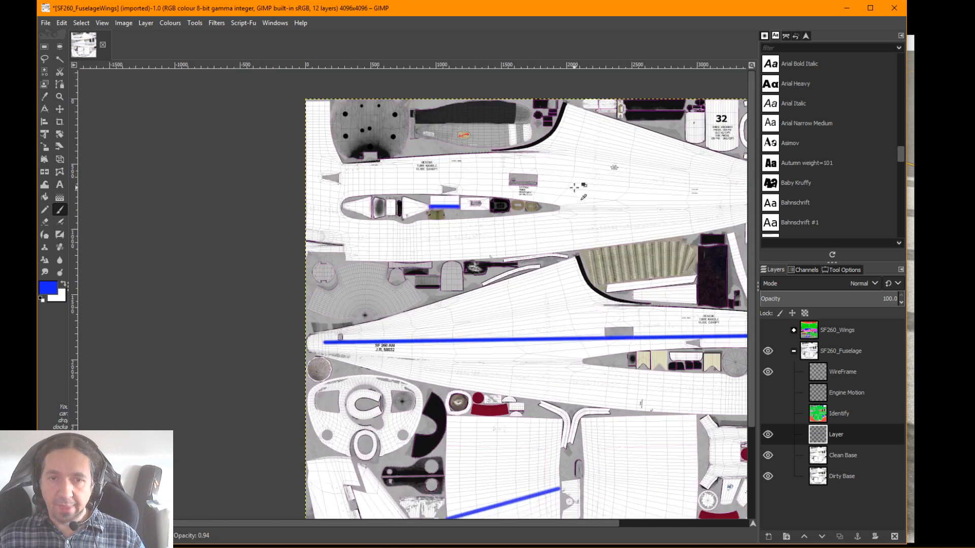
pyautogui.scroll(1, 623, 184)
pyautogui.moveTo(624, 183); pyautogui.dragTo(501, 146)
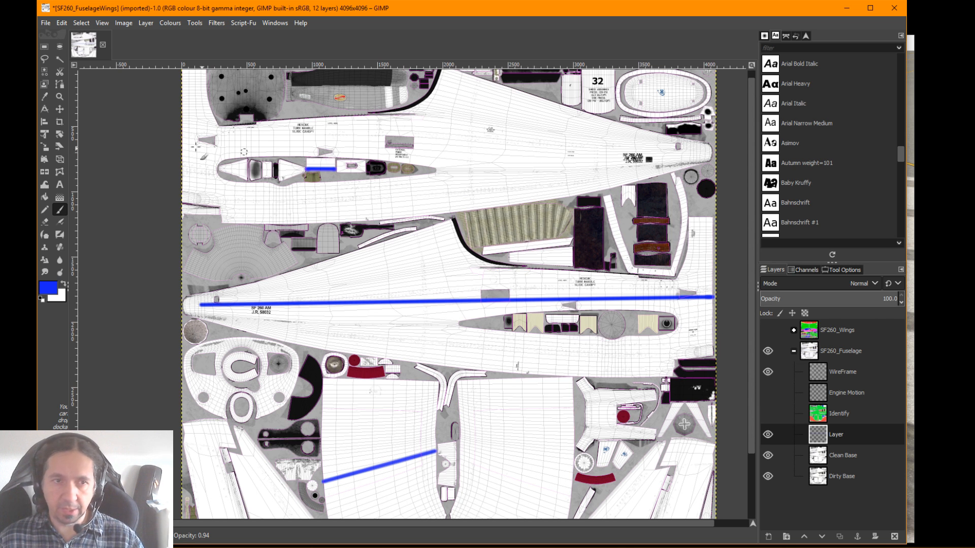
# Paint orange JRM lettering freehand on both fuselage sides and loose magenta (e817f6) strokes on the texture's two lower corner panels
pyautogui.click(55, 292)
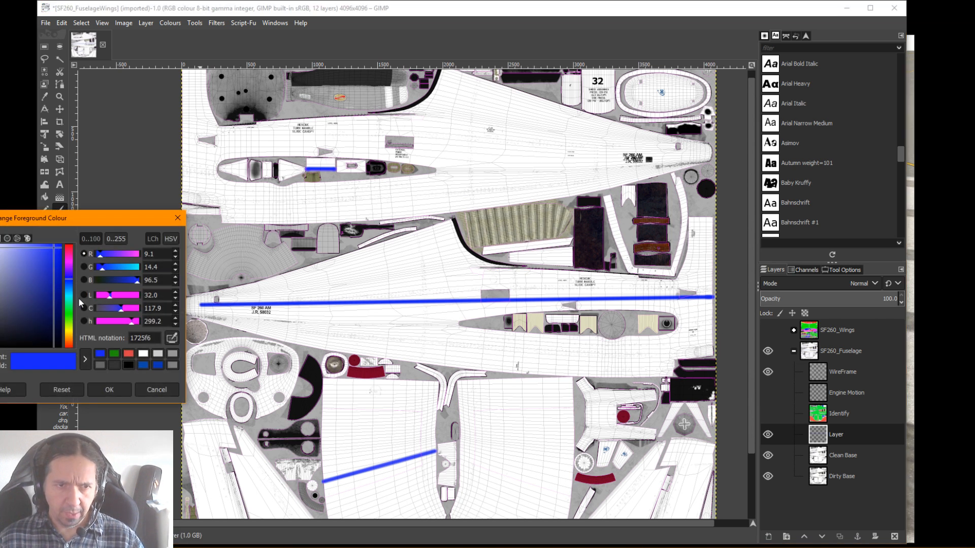
pyautogui.click(66, 346)
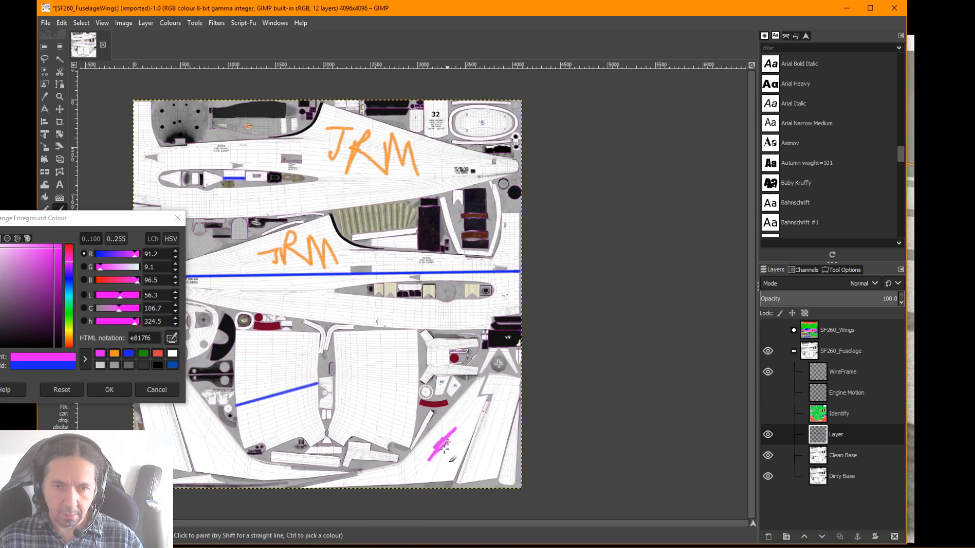
pyautogui.moveTo(447, 442)
pyautogui.mouseDown()
pyautogui.moveTo(439, 456)
pyautogui.moveTo(510, 427)
pyautogui.mouseUp()
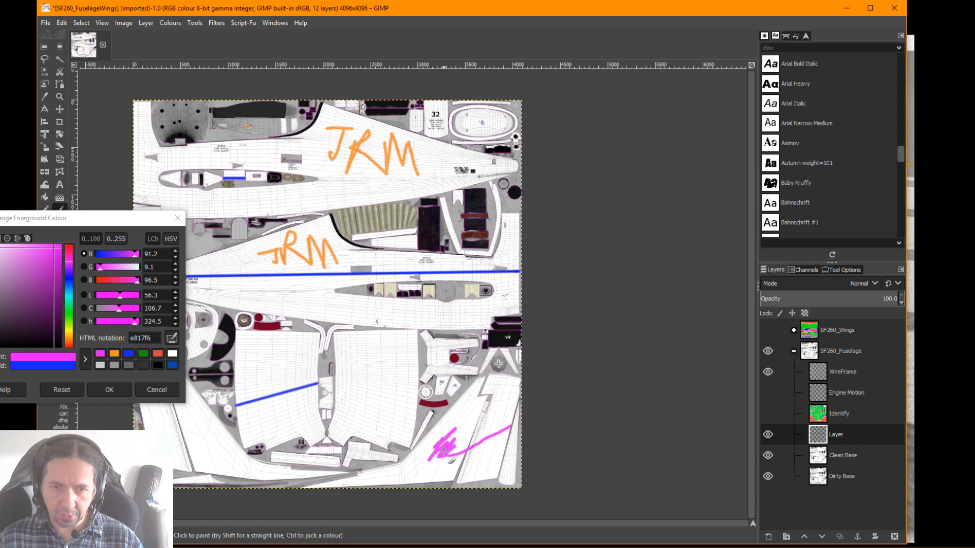
pyautogui.moveTo(274, 417); pyautogui.dragTo(413, 405)
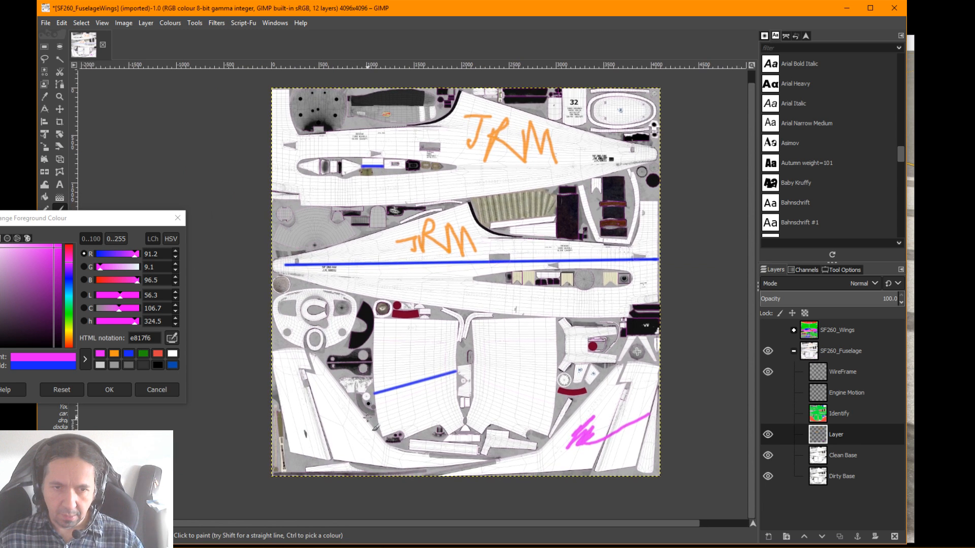
pyautogui.moveTo(299, 377)
pyautogui.mouseDown()
pyautogui.moveTo(298, 403)
pyautogui.moveTo(326, 387)
pyautogui.moveTo(368, 449)
pyautogui.mouseUp()
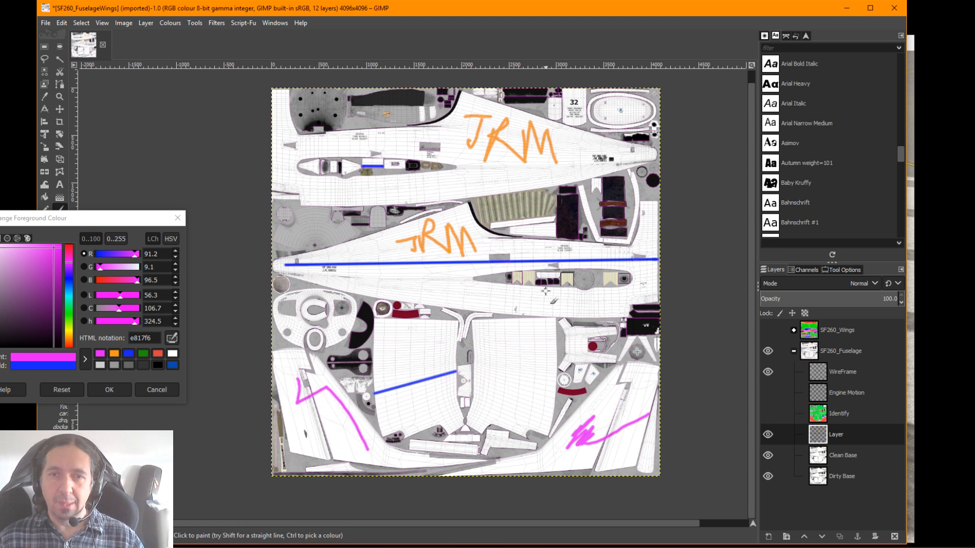
pyautogui.scroll(1, 545, 291)
pyautogui.click(178, 218)
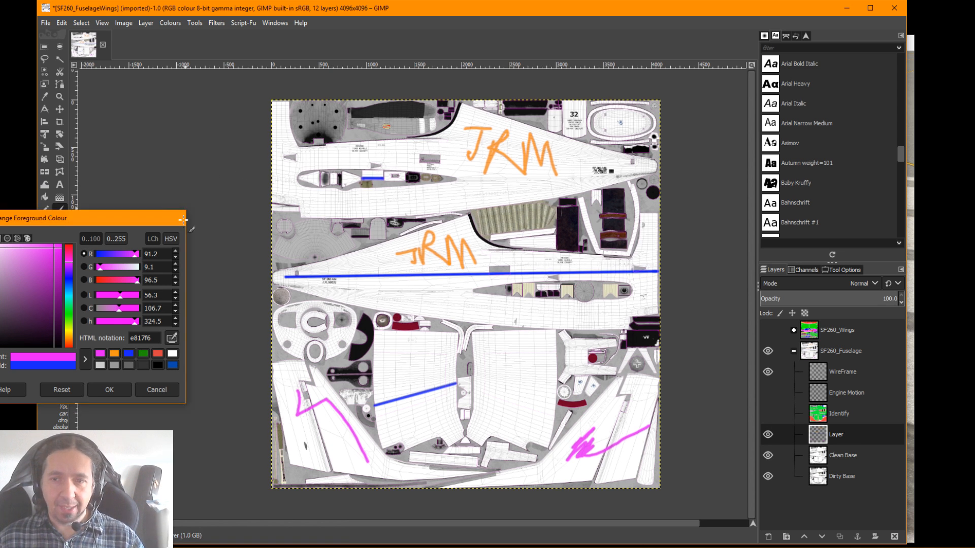
# Hide the WireFrame layer and start exporting the image
pyautogui.click(767, 371)
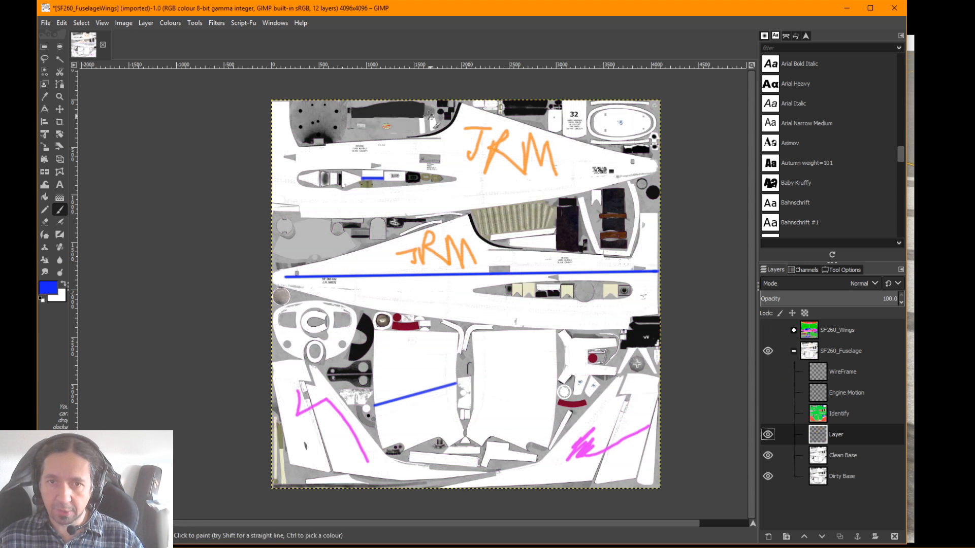
pyautogui.click(44, 23)
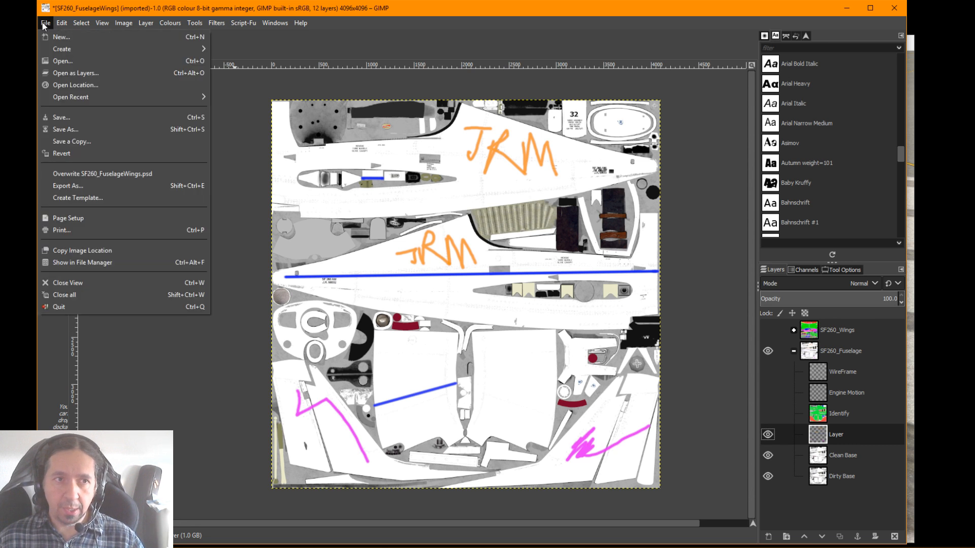
pyautogui.click(9, 29)
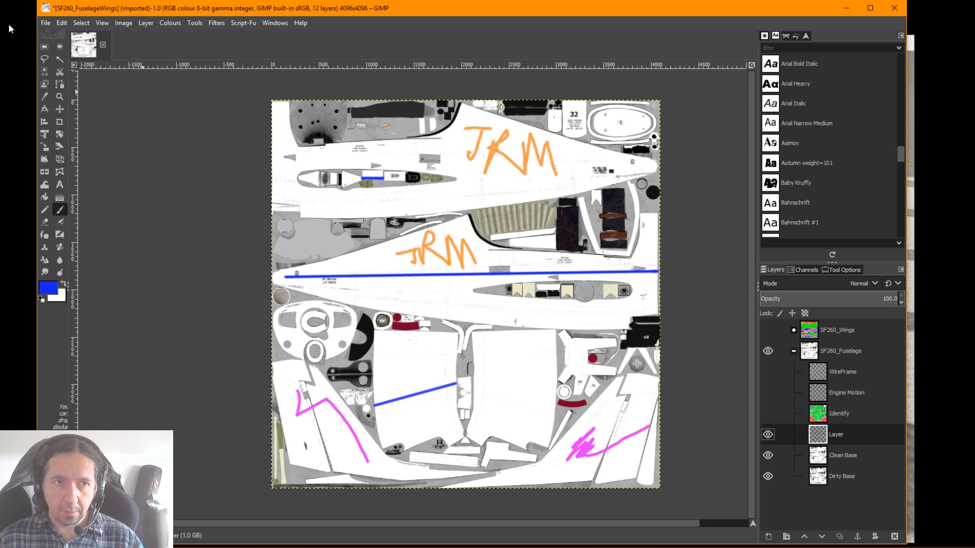
pyautogui.click(46, 25)
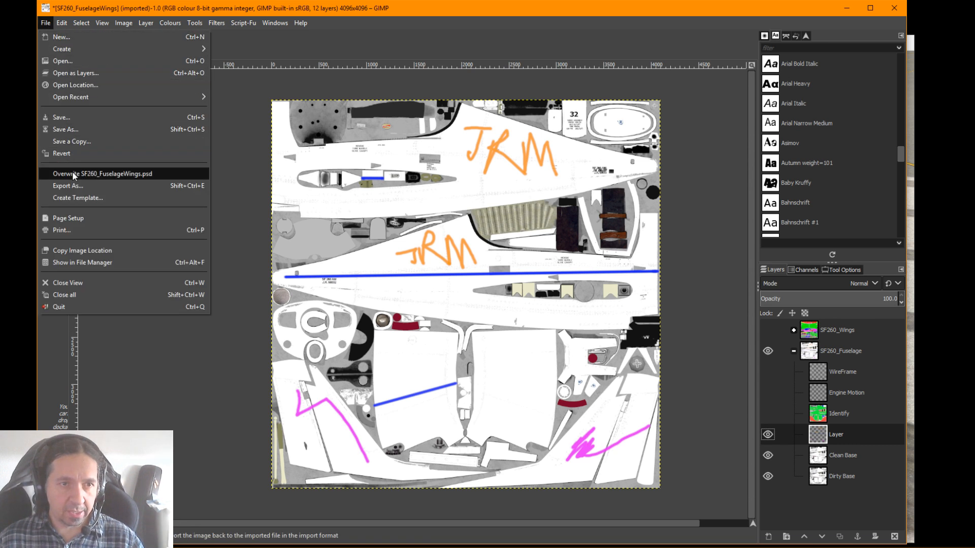
pyautogui.click(74, 183)
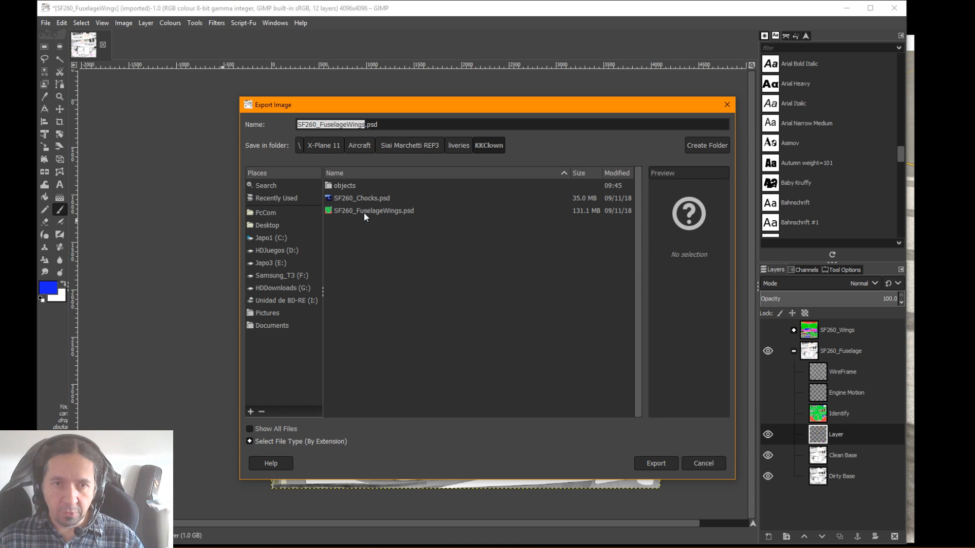
pyautogui.click(348, 185)
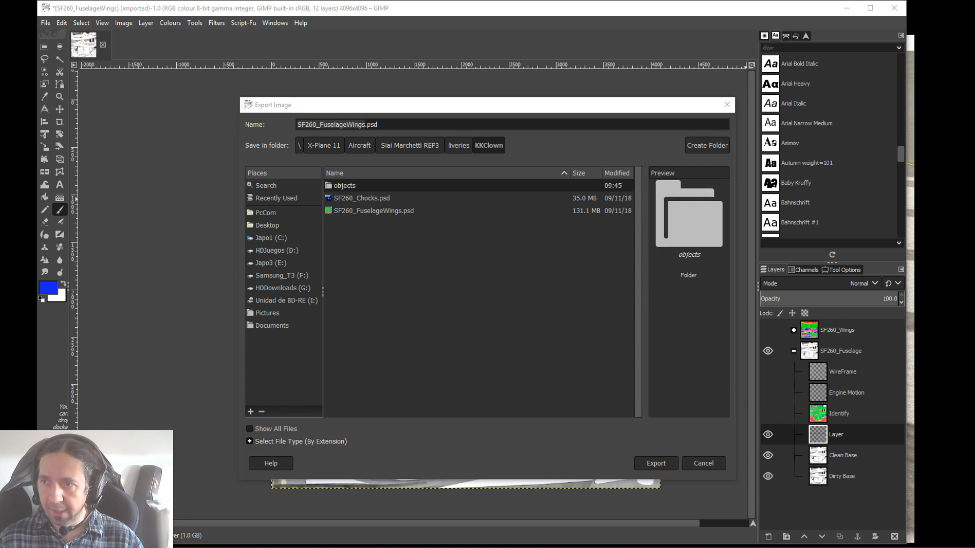
# Copy the file name SF260_Fuselage.png from the Metal livery's objects folder in File Explorer
pyautogui.moveTo(974, 104); pyautogui.dragTo(678, 108)
pyautogui.doubleClick(554, 209)
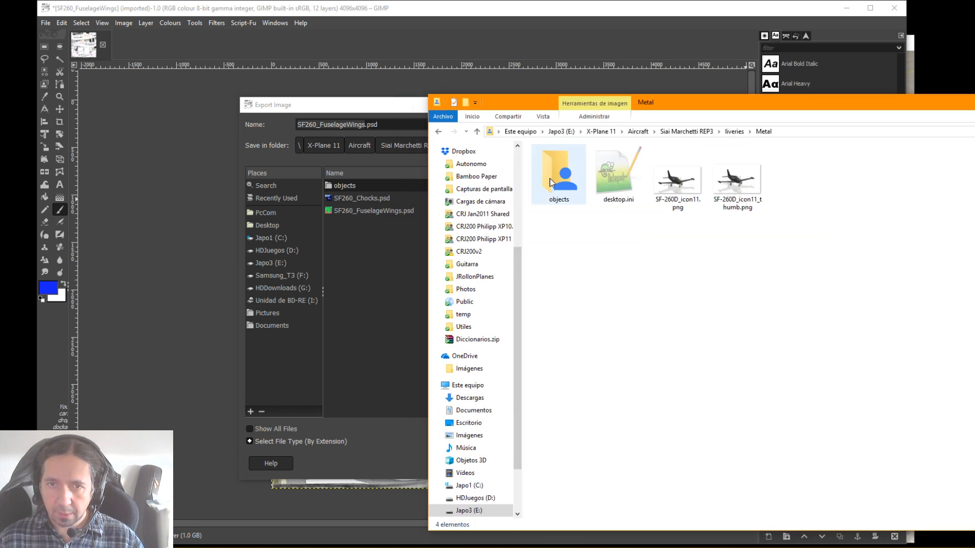
pyautogui.doubleClick(559, 175)
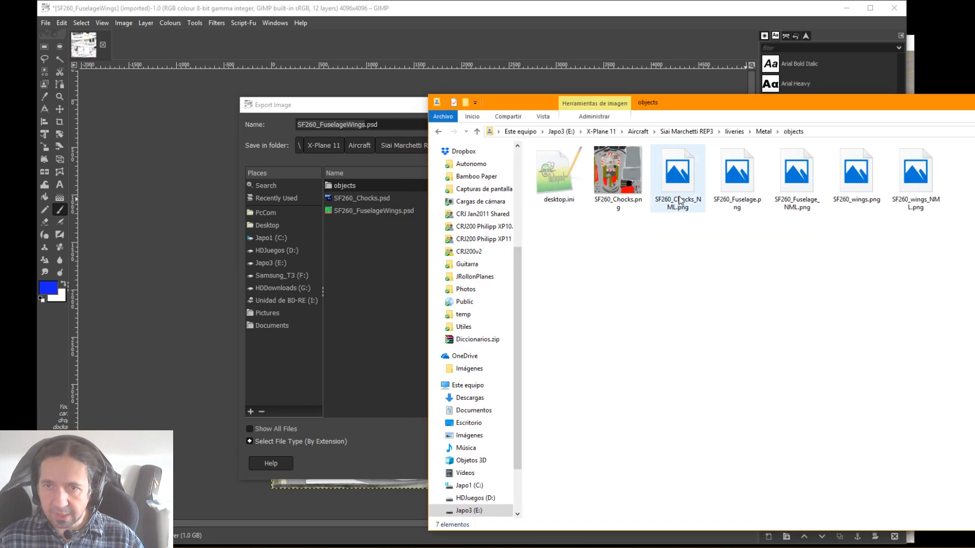
pyautogui.click(752, 205)
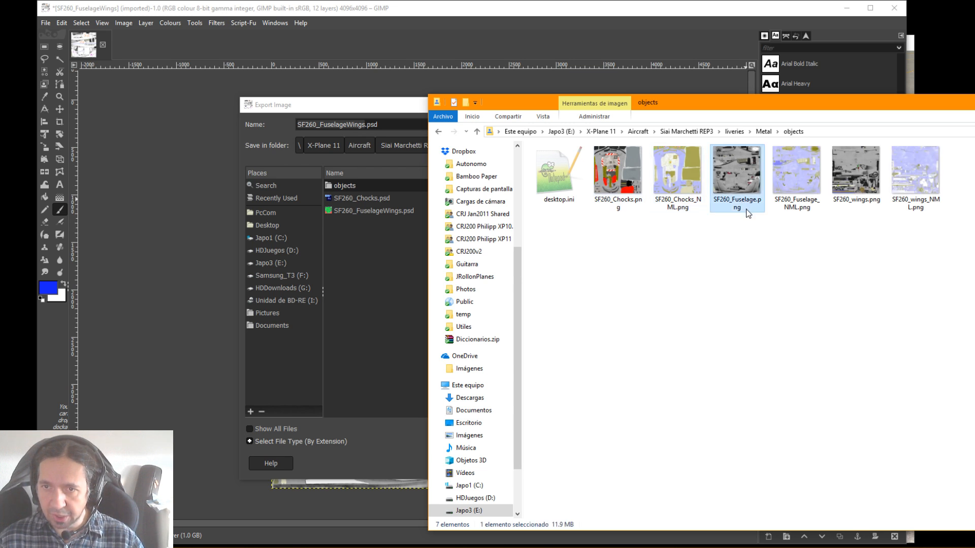
pyautogui.click(747, 209)
pyautogui.hotkey('ctrl', 'c')
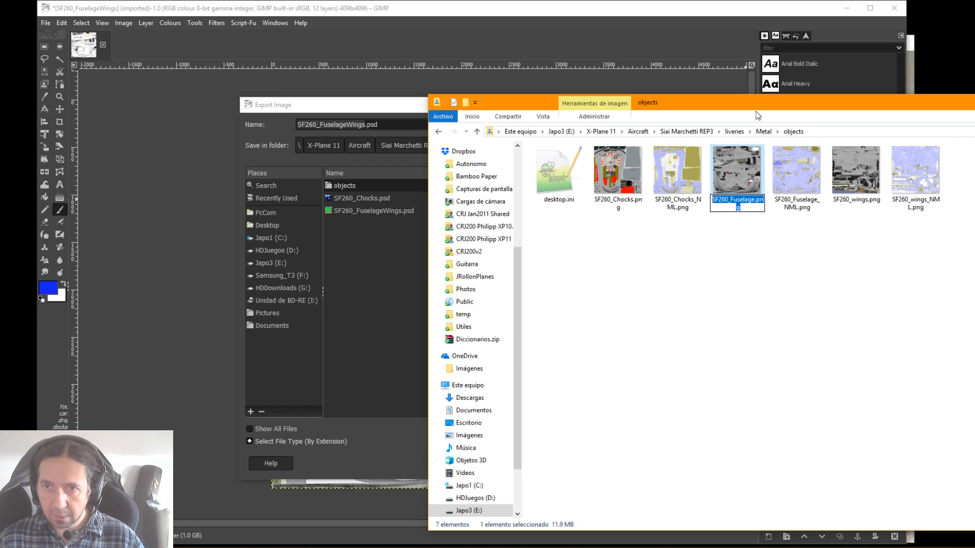
pyautogui.moveTo(755, 104); pyautogui.dragTo(974, 81)
pyautogui.click(517, 248)
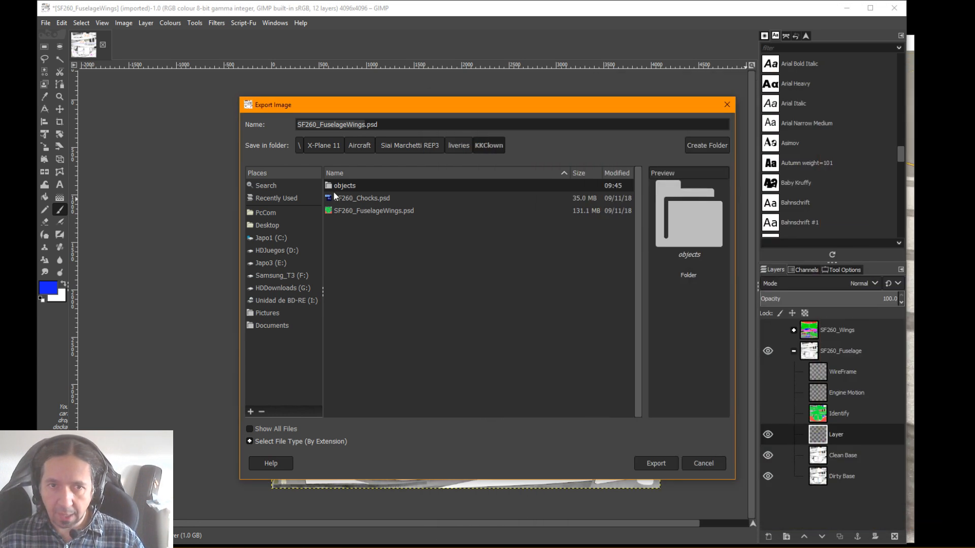
# Export the texture as SF260_Fuselage.png into the KKClown livery's objects folder, keeping the offered PNG options
pyautogui.doubleClick(341, 184)
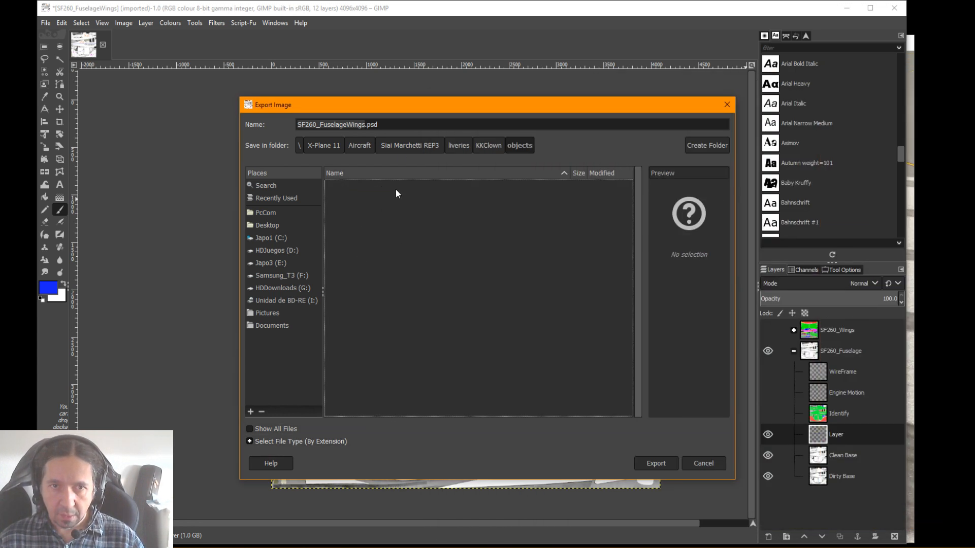
pyautogui.moveTo(379, 124); pyautogui.dragTo(270, 130)
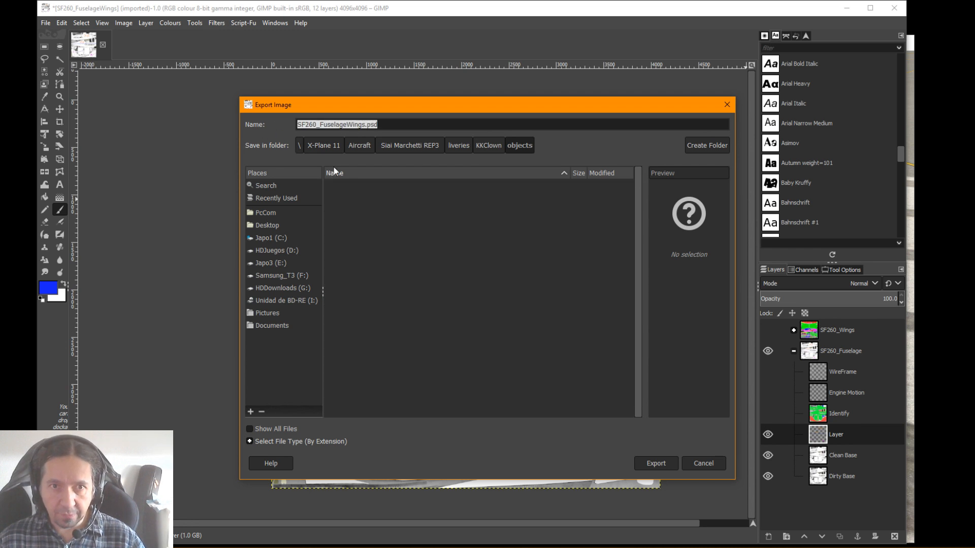
pyautogui.hotkey('ctrl', 'v')
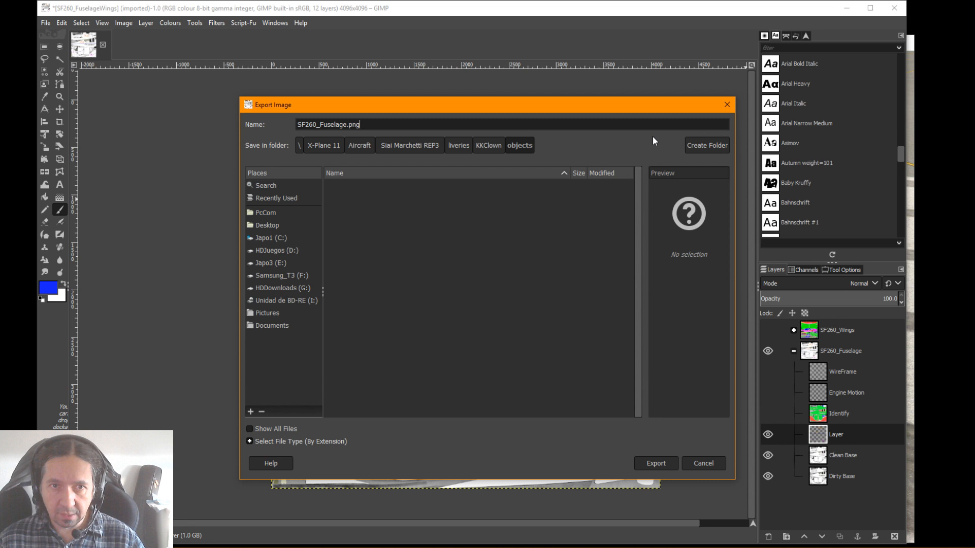
pyautogui.click(666, 458)
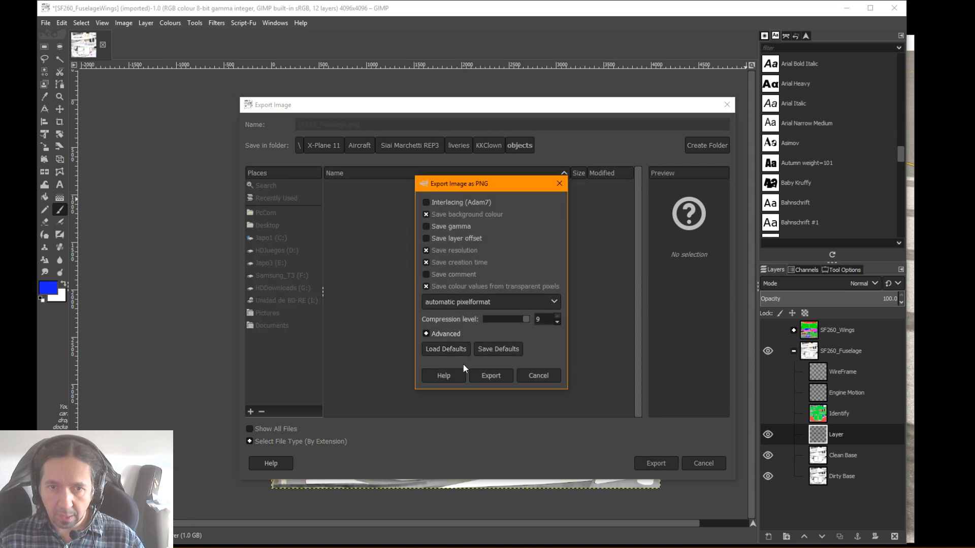
pyautogui.click(490, 376)
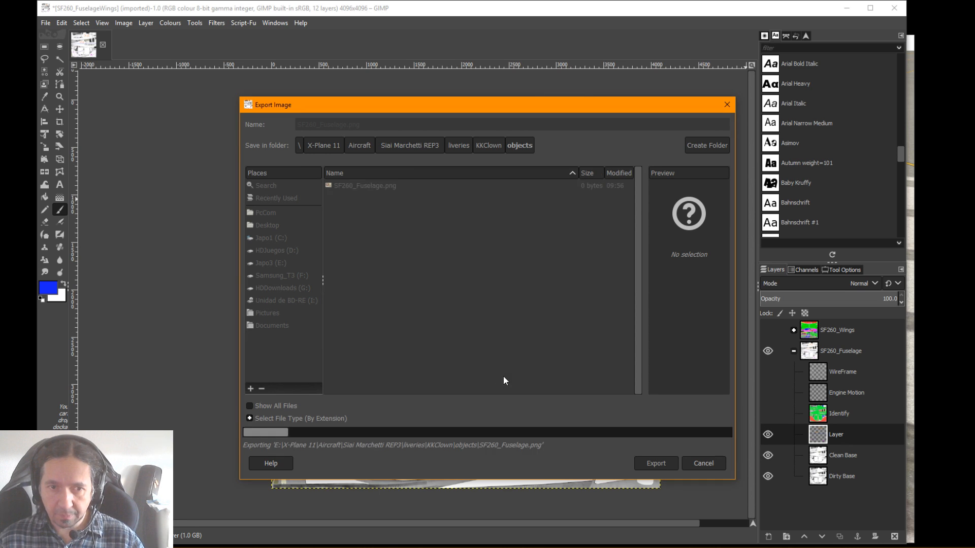
# View the exported SF260_Fuselage.png from KKClown's objects folder in File Explorer to check the painted texture
pyautogui.moveTo(974, 103); pyautogui.dragTo(524, 78)
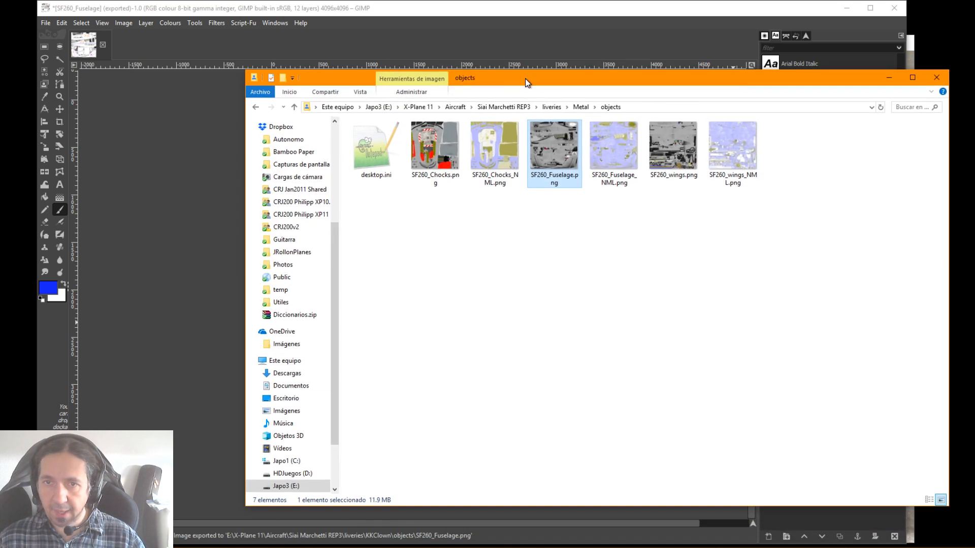
pyautogui.click(508, 239)
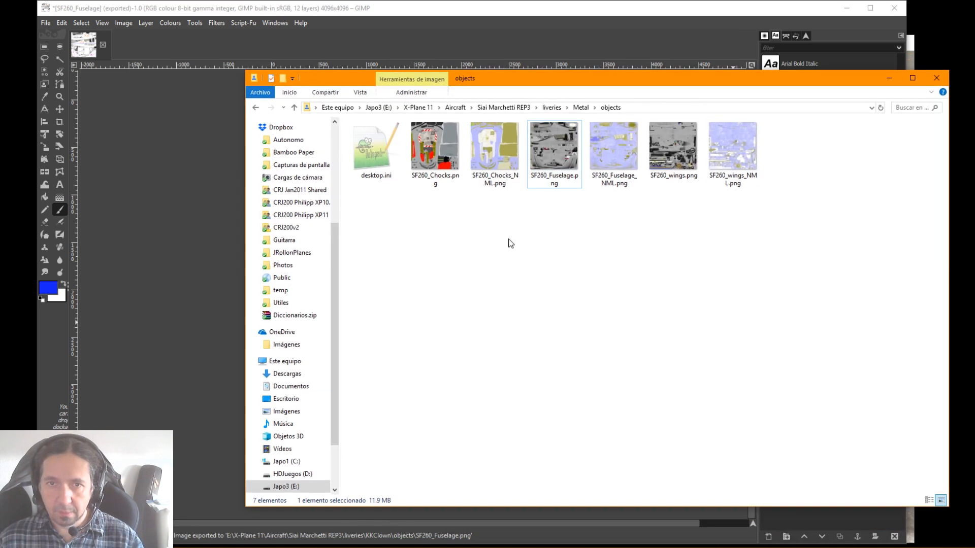
pyautogui.hotkey('alt', 'Left')
pyautogui.hotkey('alt', 'Left')
pyautogui.doubleClick(381, 171)
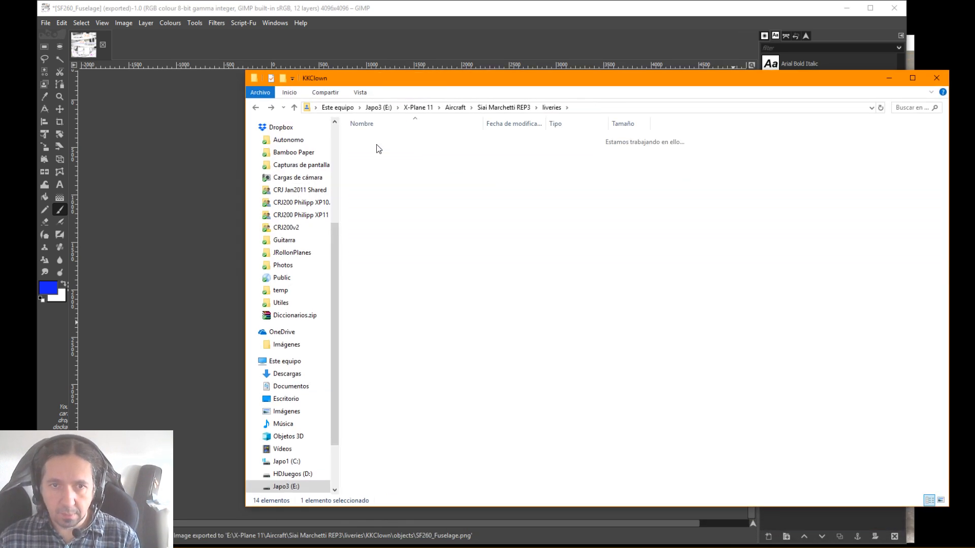
pyautogui.doubleClick(371, 135)
pyautogui.click(375, 139)
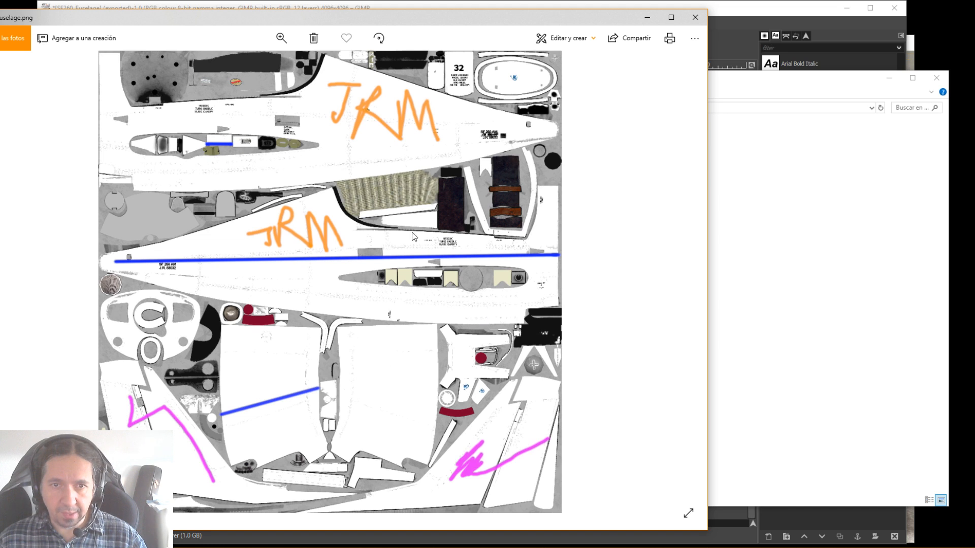
pyautogui.click(695, 17)
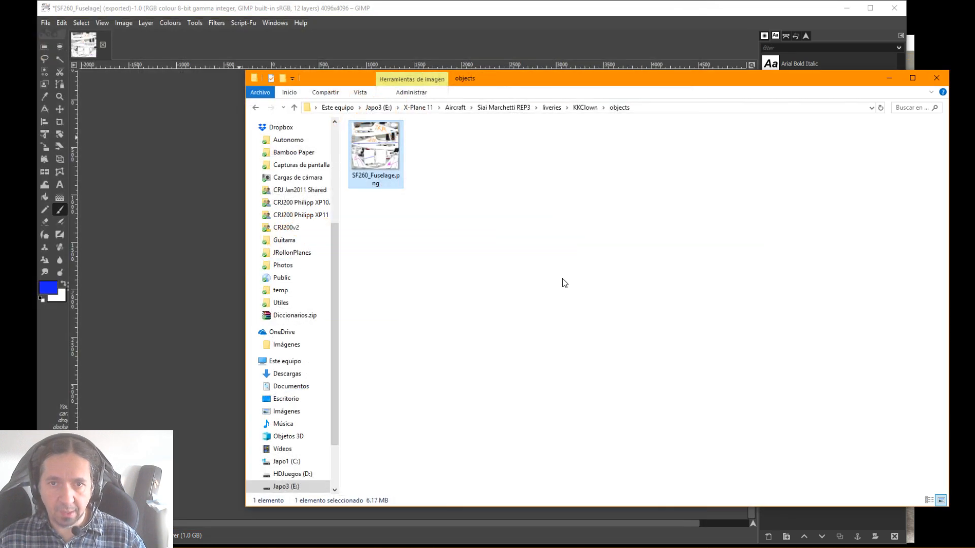
# Go back to the liveries folder and open the Paint Kit livery's objects folder
pyautogui.press('BackSpace')
pyautogui.press('BackSpace')
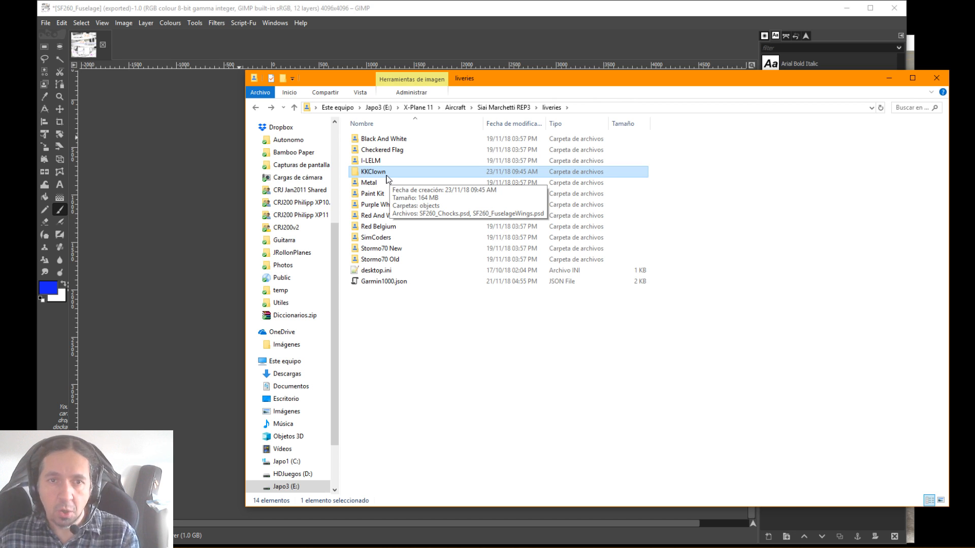
pyautogui.click(367, 192)
pyautogui.doubleClick(369, 193)
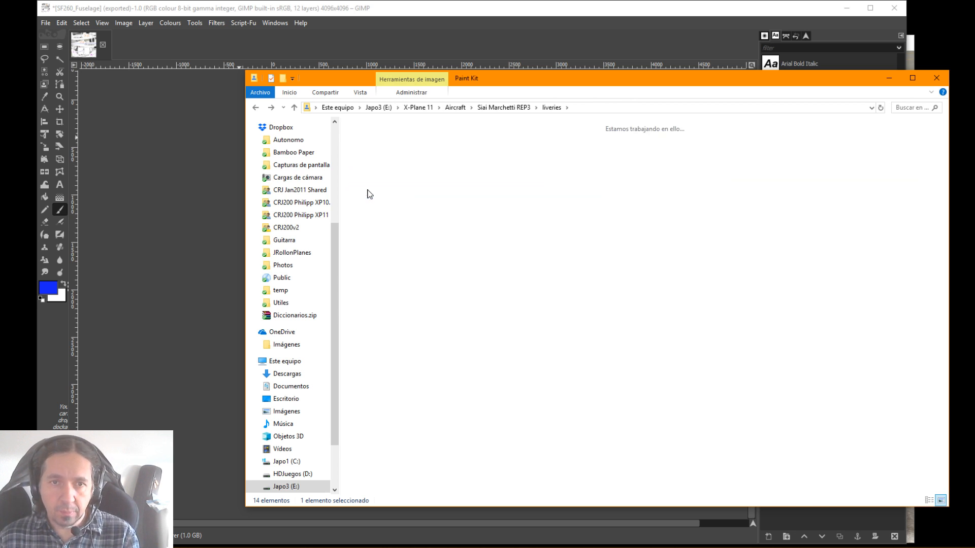
pyautogui.doubleClick(376, 157)
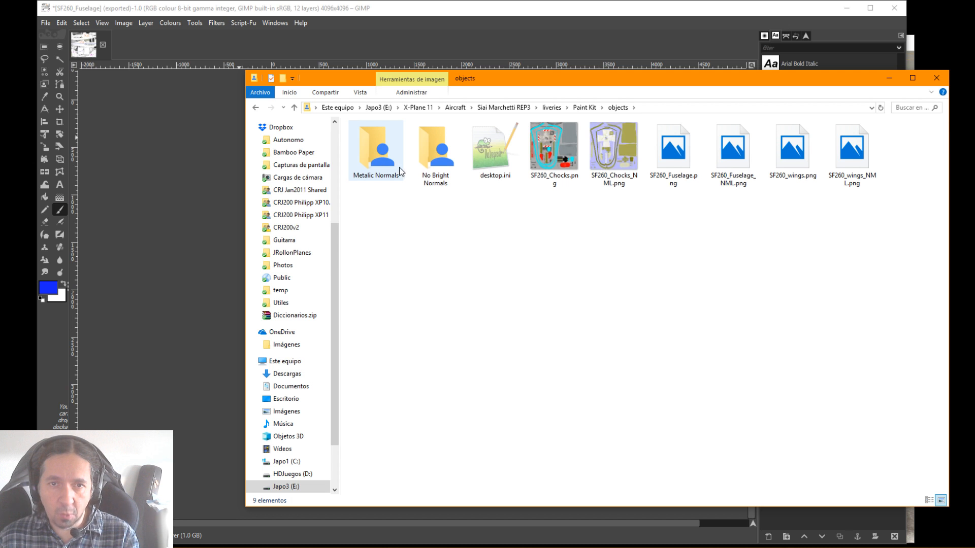
# Copy the normal map SF260_Fuselage_NML.png from the Siai Marchetti REP3 aircraft's main objects folder
pyautogui.hotkey('alt', 'Left')
pyautogui.hotkey('alt', 'Left')
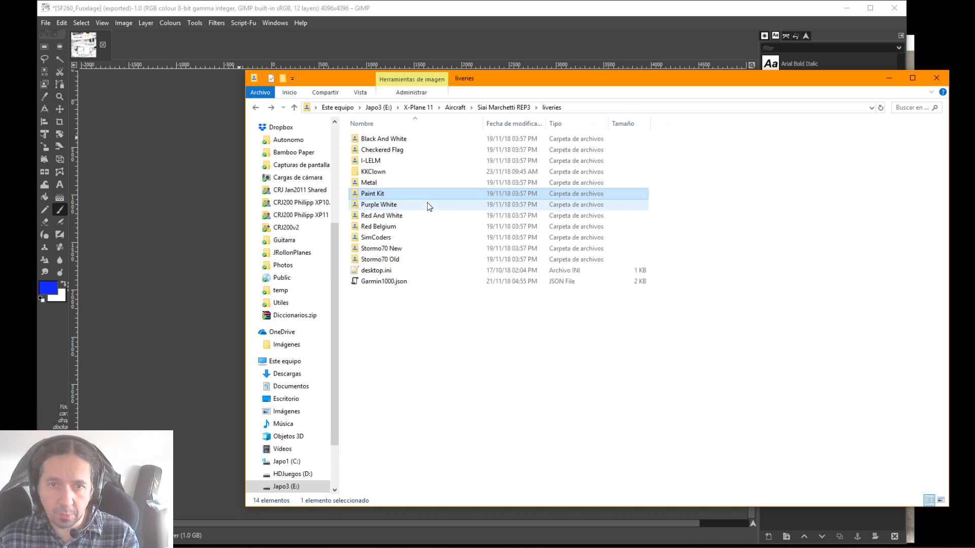
pyautogui.hotkey('alt', 'Left')
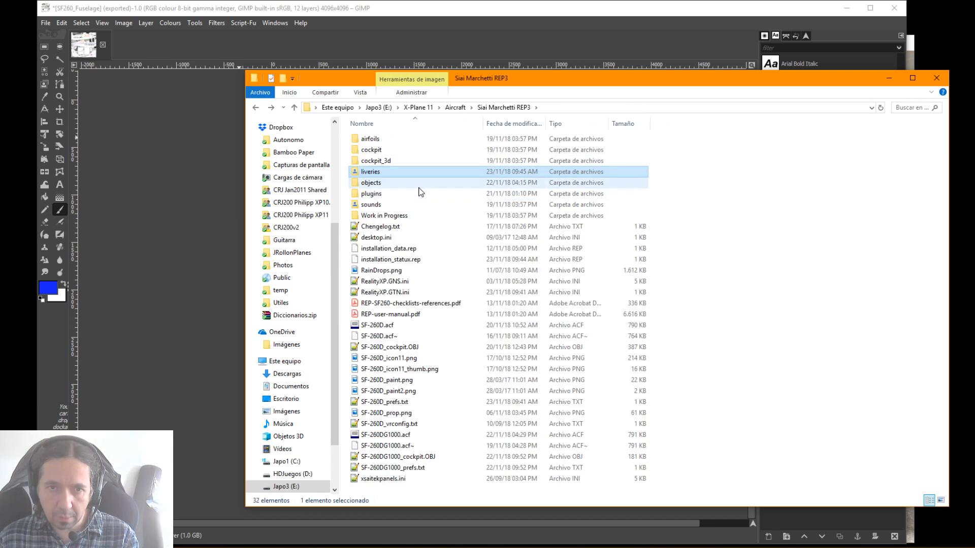
pyautogui.doubleClick(382, 186)
pyautogui.click(416, 292)
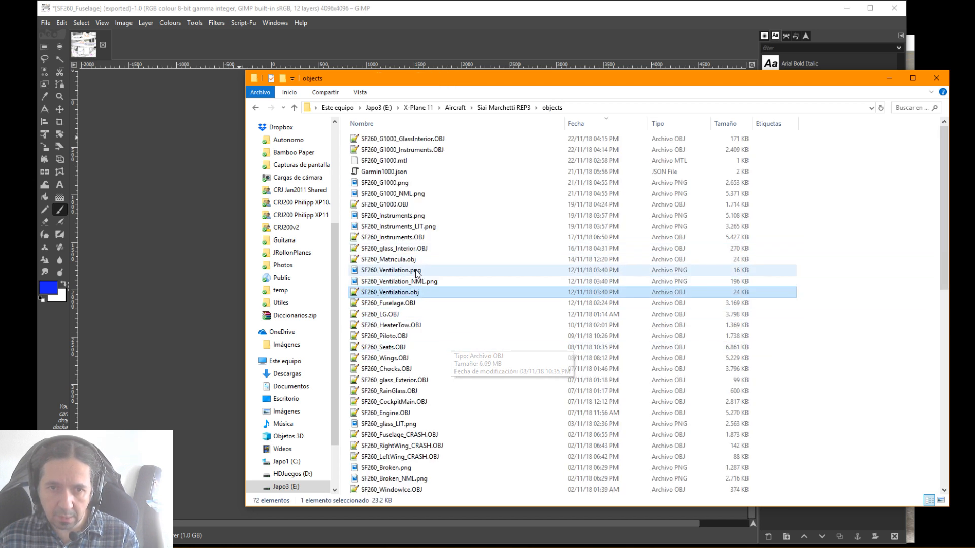
pyautogui.scroll(-7, 405, 205)
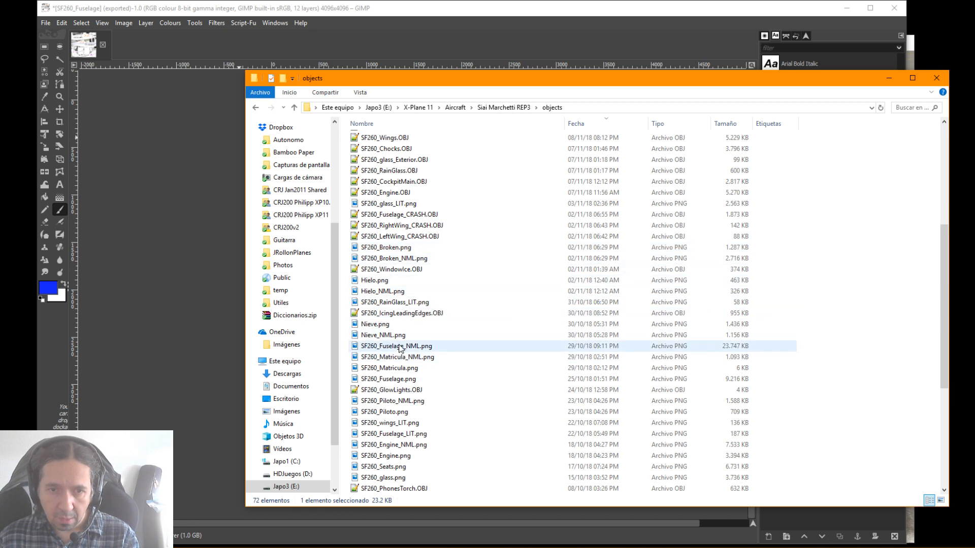
pyautogui.click(401, 347)
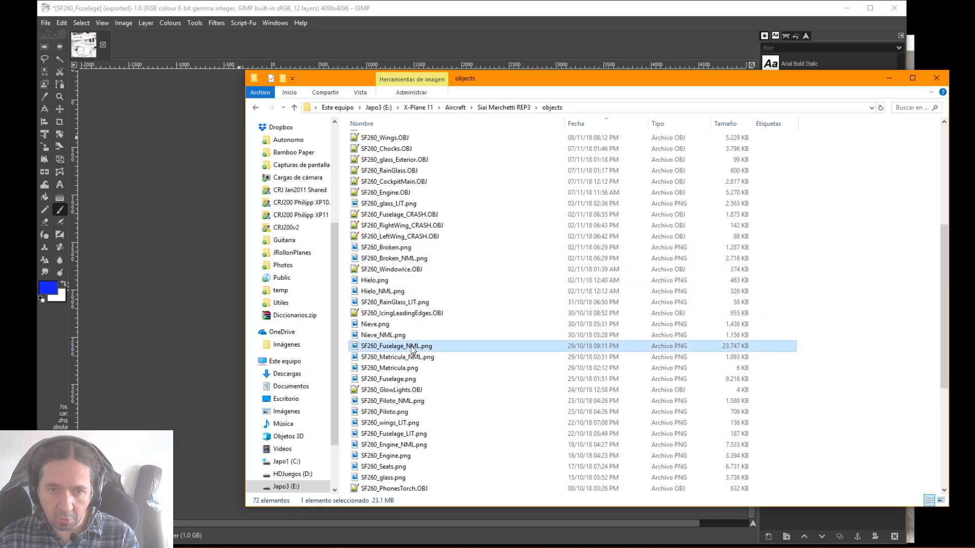
# Paste the copied fuselage normal map into the KKClown livery's objects folder
pyautogui.hotkey('alt', 'Left')
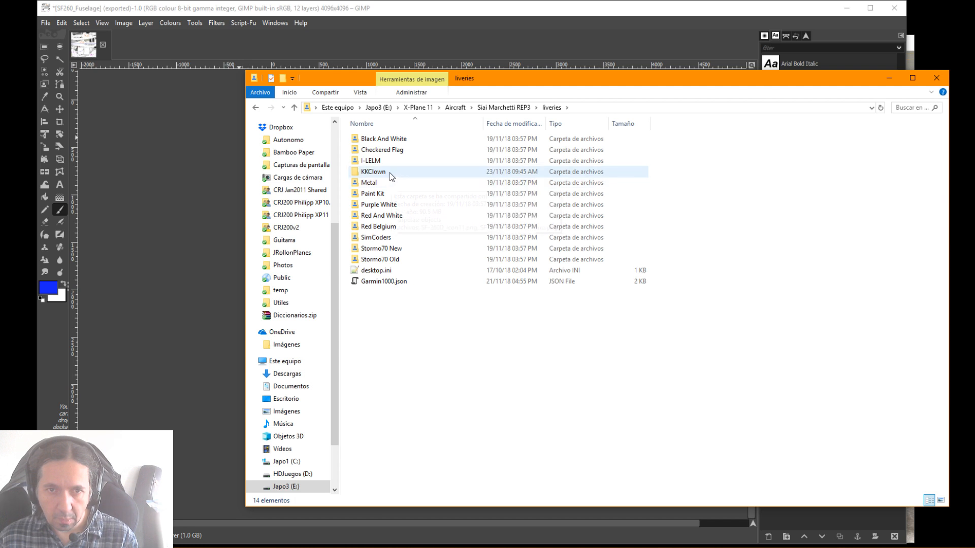
pyautogui.doubleClick(389, 173)
pyautogui.doubleClick(390, 173)
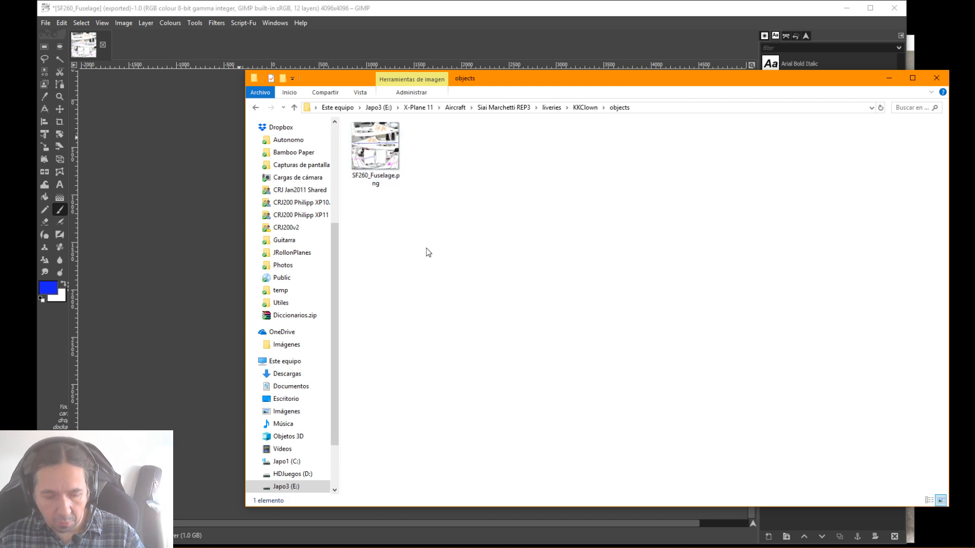
pyautogui.hotkey('ctrl', 'v')
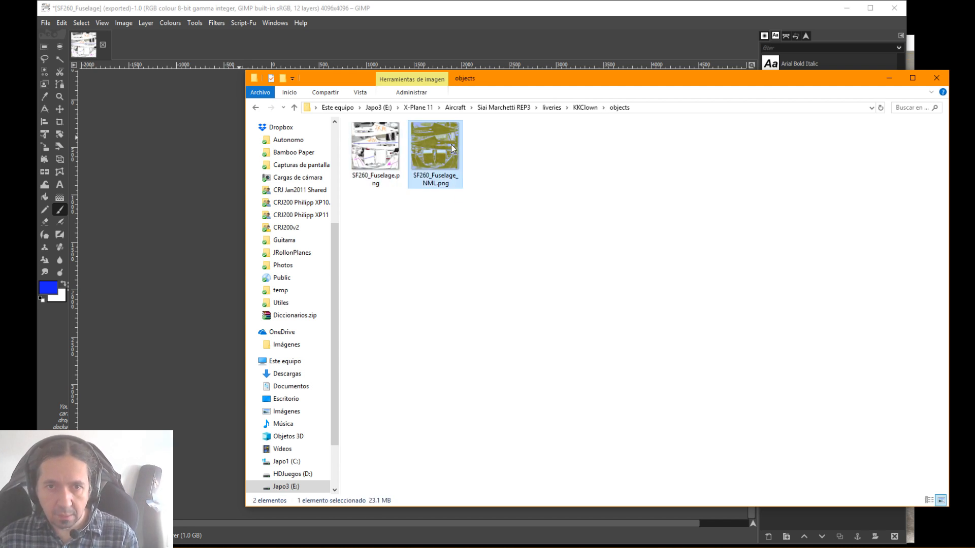
# View the pasted SF260_Fuselage_NML.png to inspect the fuselage normal map, then close the image
pyautogui.doubleClick(435, 163)
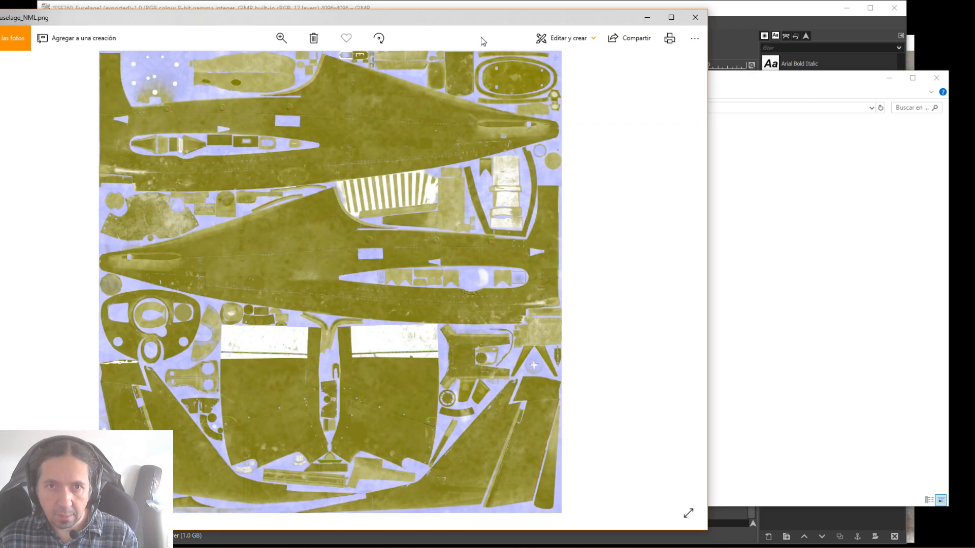
pyautogui.moveTo(495, 21); pyautogui.dragTo(627, 28)
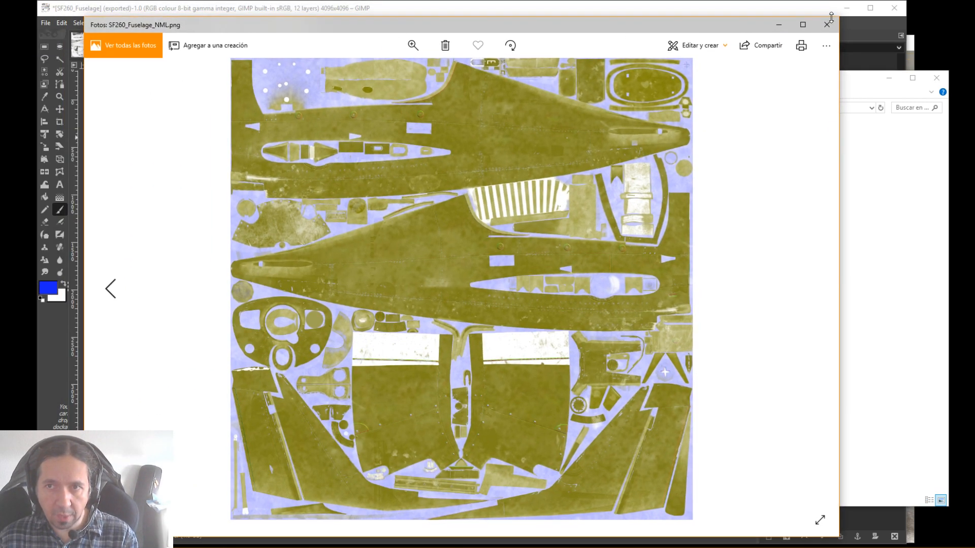
pyautogui.click(826, 23)
# Look through the alternative normal maps in the Paint Kit livery's Metalic Normals and No Bright Normals folders
pyautogui.hotkey('alt', 'Up')
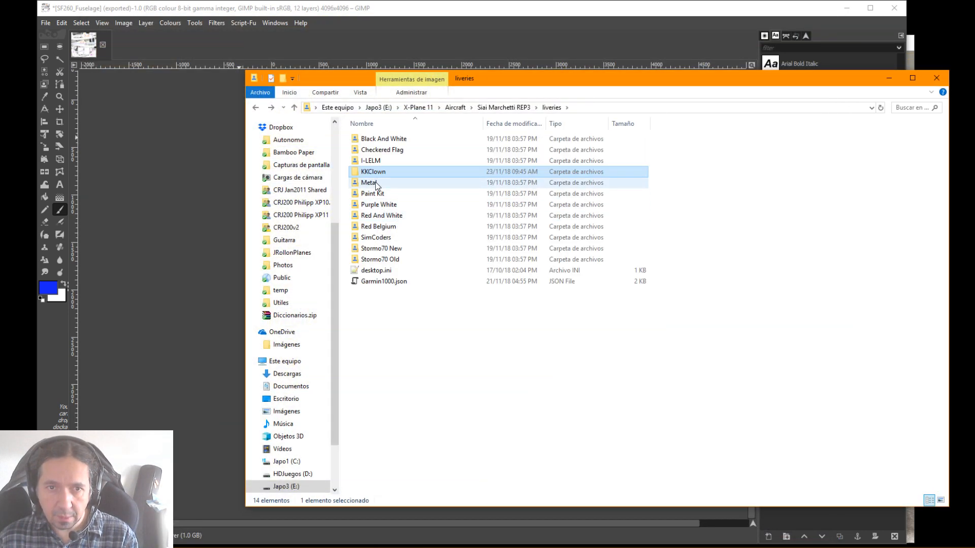
pyautogui.doubleClick(374, 192)
pyautogui.click(377, 163)
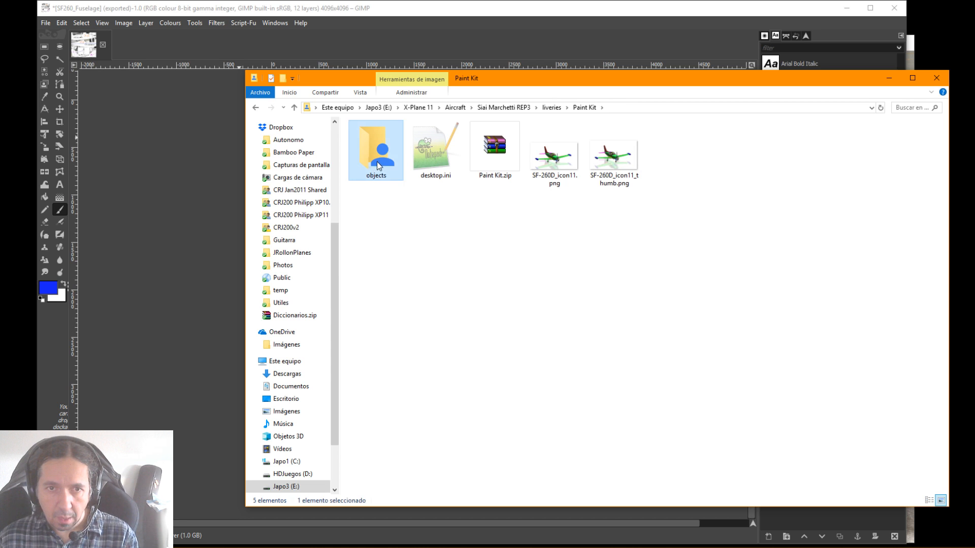
pyautogui.doubleClick(376, 163)
pyautogui.doubleClick(385, 159)
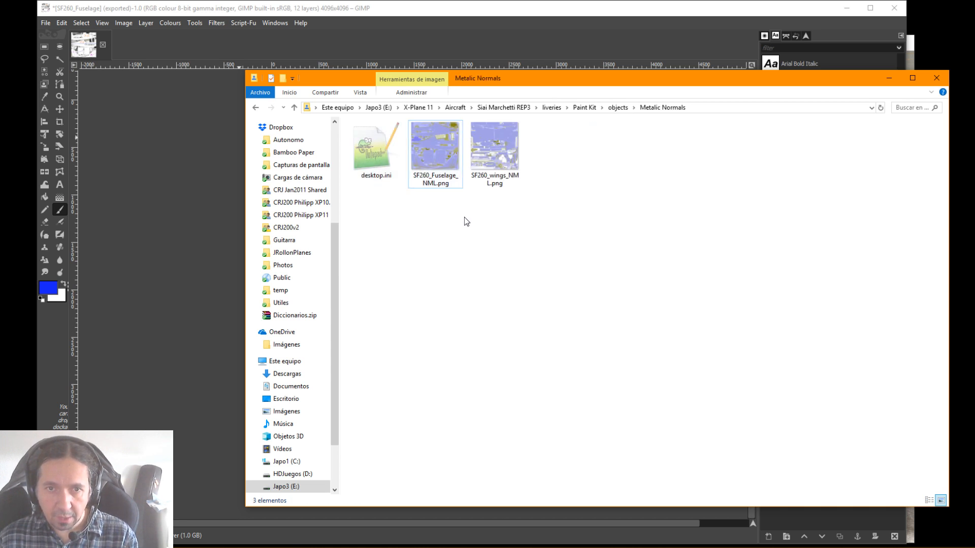
pyautogui.hotkey('alt', 'Up')
pyautogui.doubleClick(453, 156)
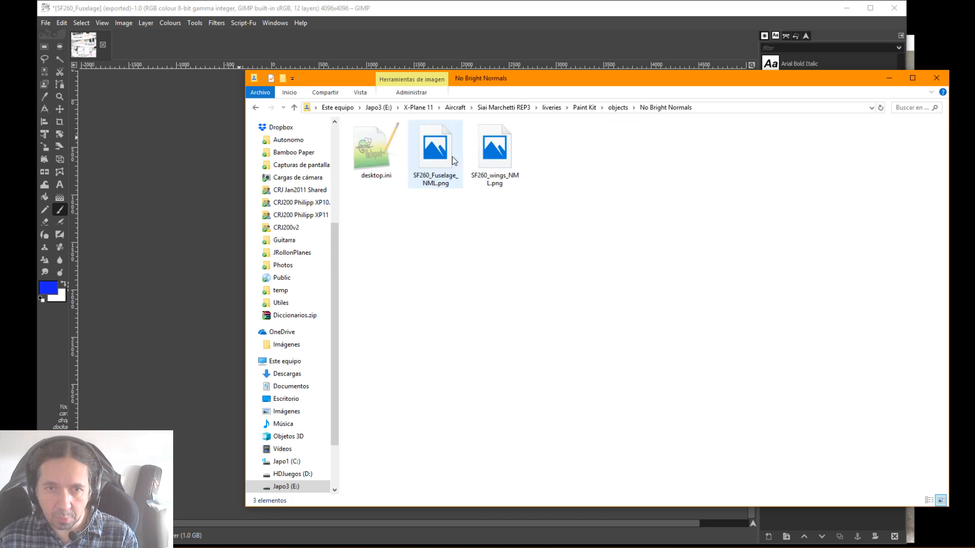
pyautogui.click(432, 170)
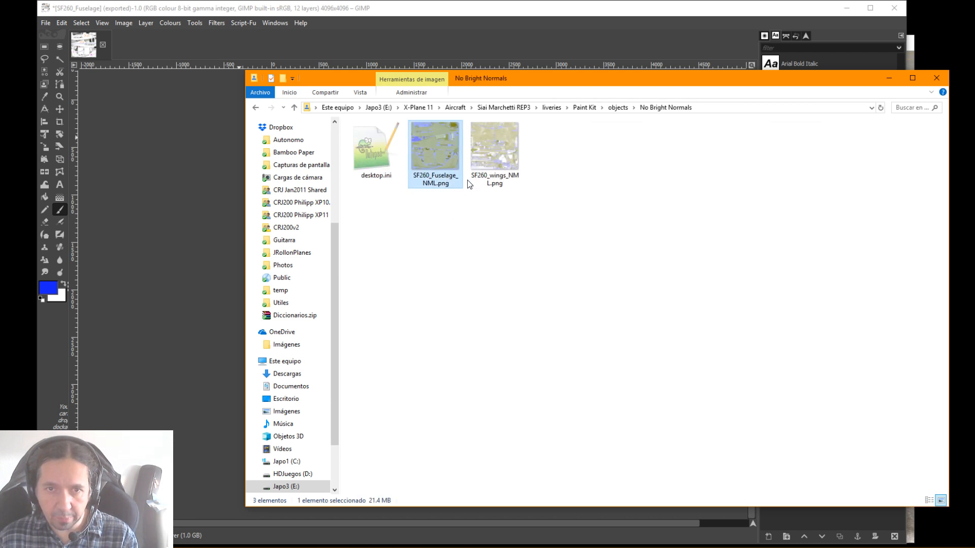
# Return to the KKClown livery's objects folder to check the fuselage texture and its normal map
pyautogui.press('BackSpace')
pyautogui.press('BackSpace')
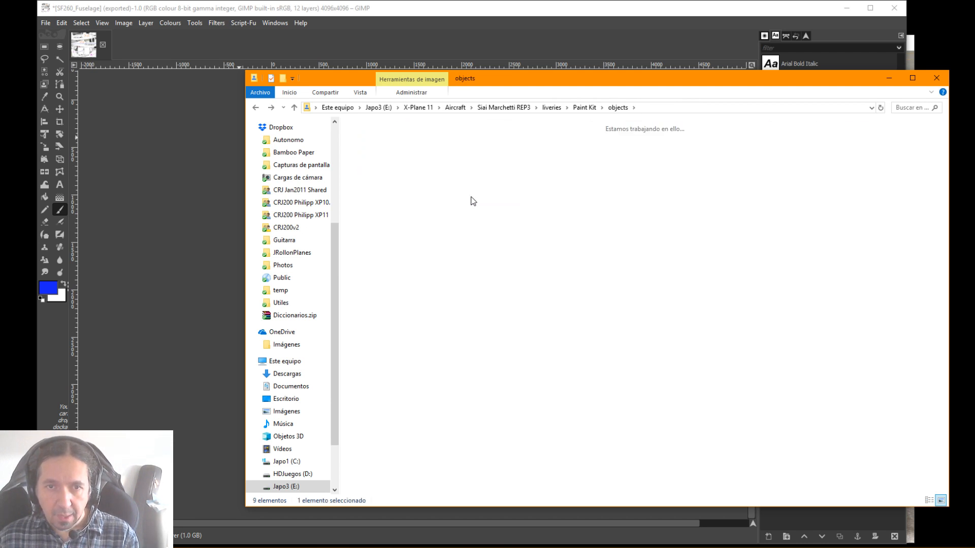
pyautogui.press('BackSpace')
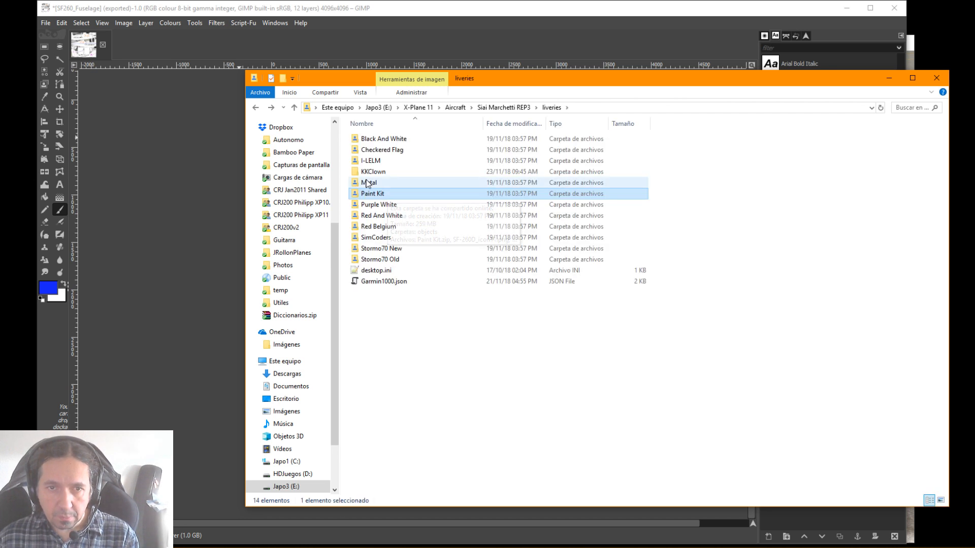
pyautogui.doubleClick(373, 172)
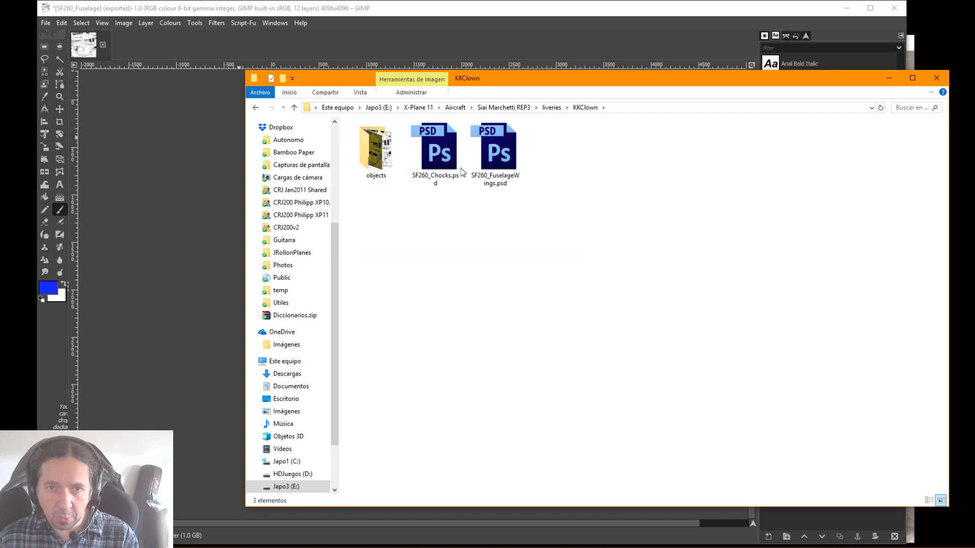
pyautogui.doubleClick(375, 150)
pyautogui.press('BackSpace')
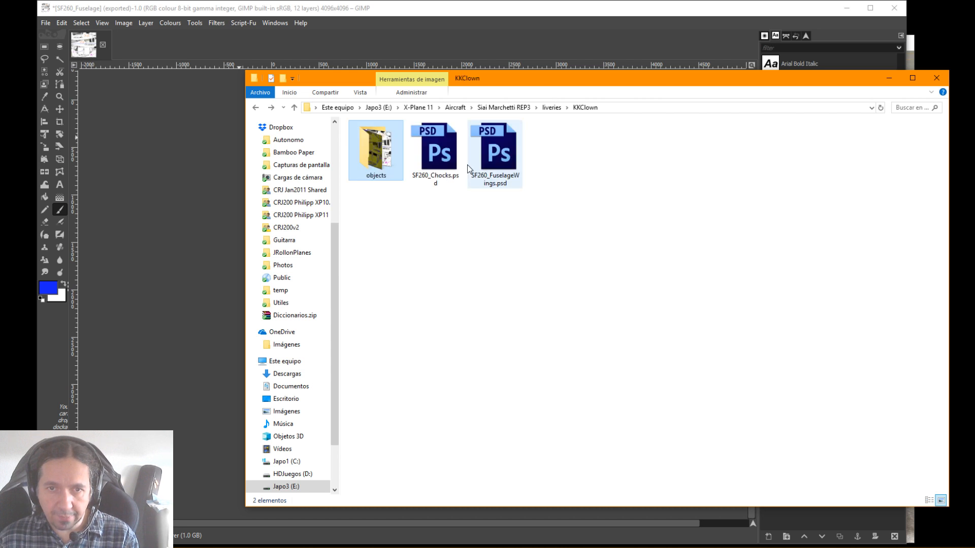
pyautogui.doubleClick(389, 152)
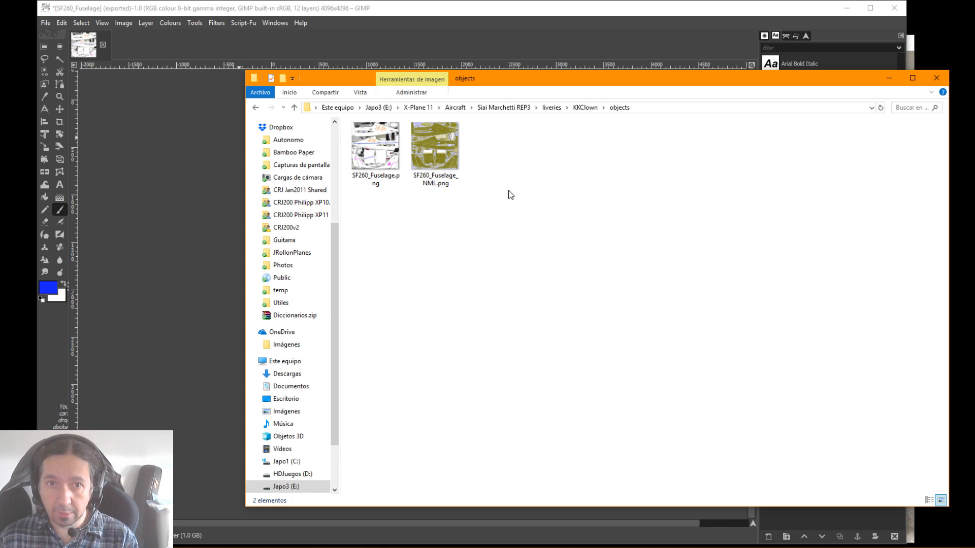
# Switch to X-Plane 11, choose the KKClown livery for the SIAI-Marchetti SF-260D and start the flight
pyautogui.hotkey('alt', 'Up')
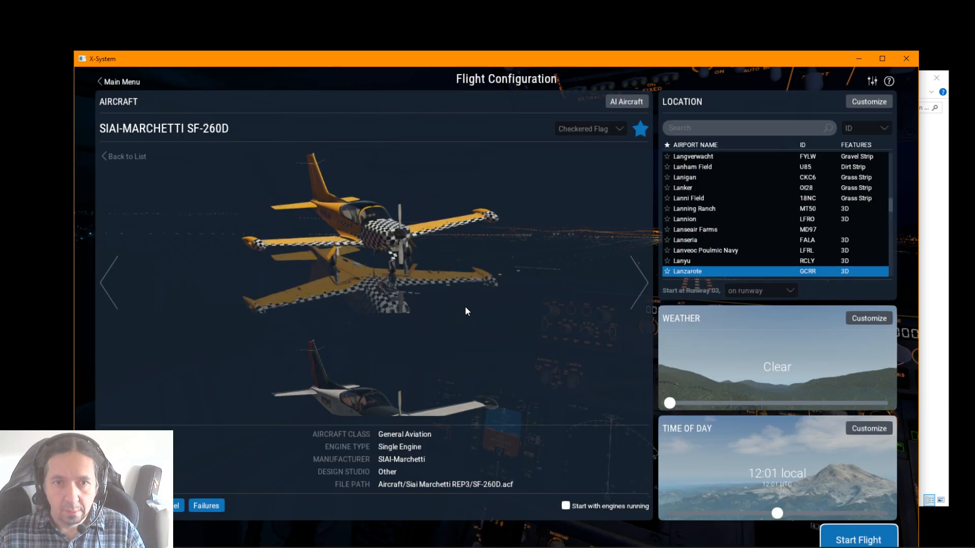
pyautogui.scroll(5, 465, 307)
pyautogui.scroll(-3, 465, 307)
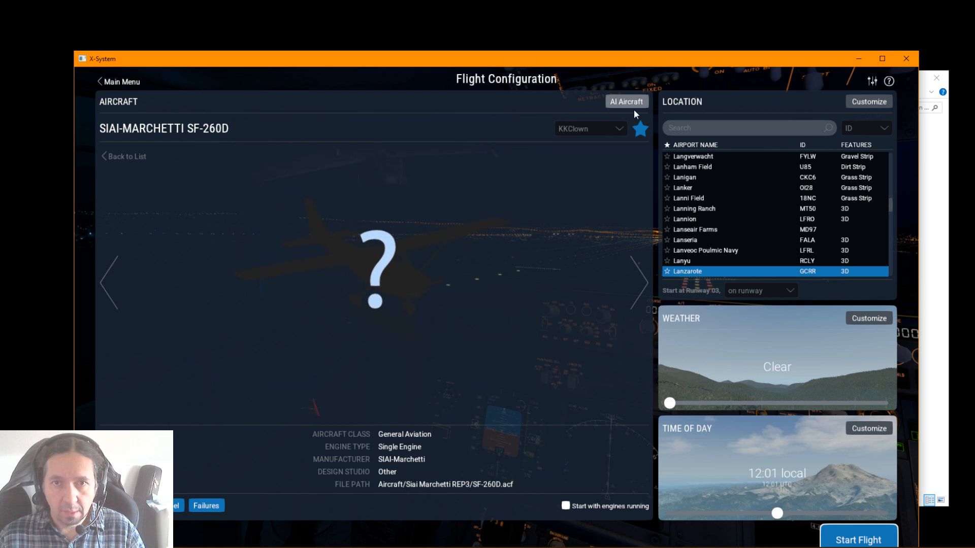
pyautogui.click(866, 530)
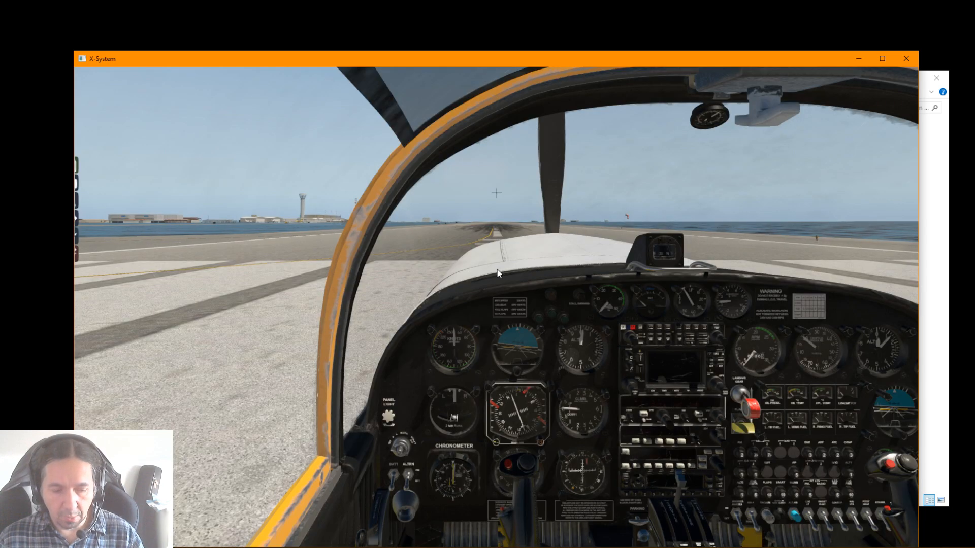
# Show the aircraft from outside and examine the blue stripe and painted markings along its right side
pyautogui.hotkey('shift', '4')
pyautogui.moveTo(497, 269); pyautogui.dragTo(700, 341)
pyautogui.scroll(10, 574, 300)
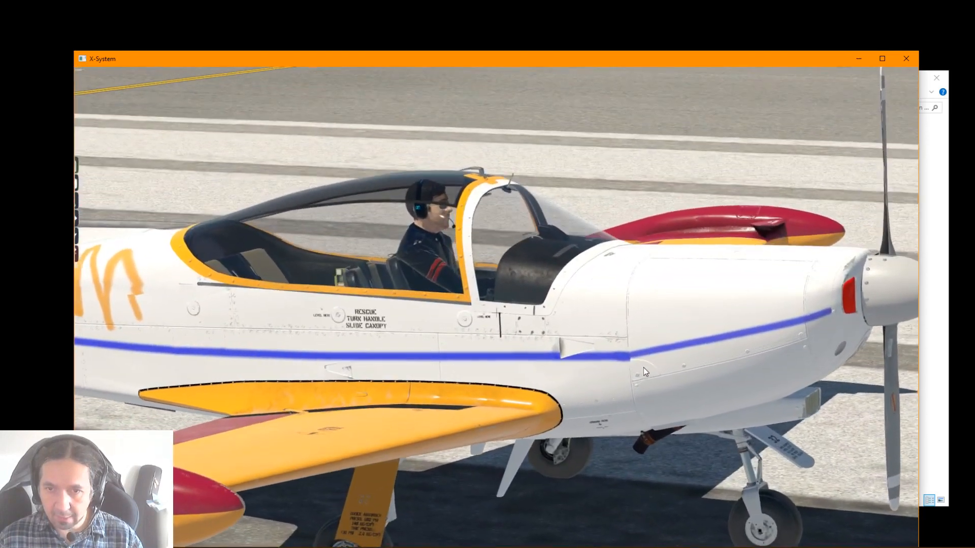
pyautogui.scroll(-10, 628, 350)
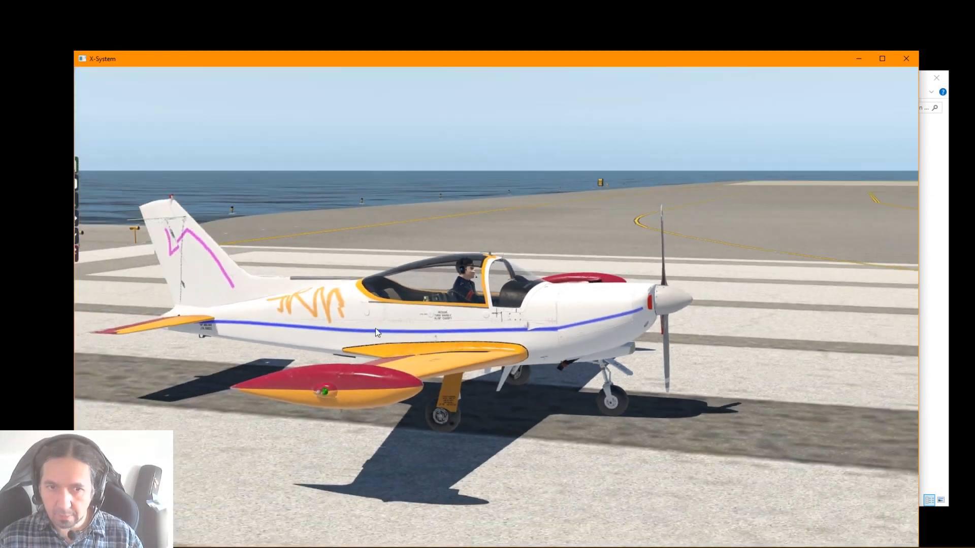
pyautogui.moveTo(375, 328); pyautogui.dragTo(264, 341)
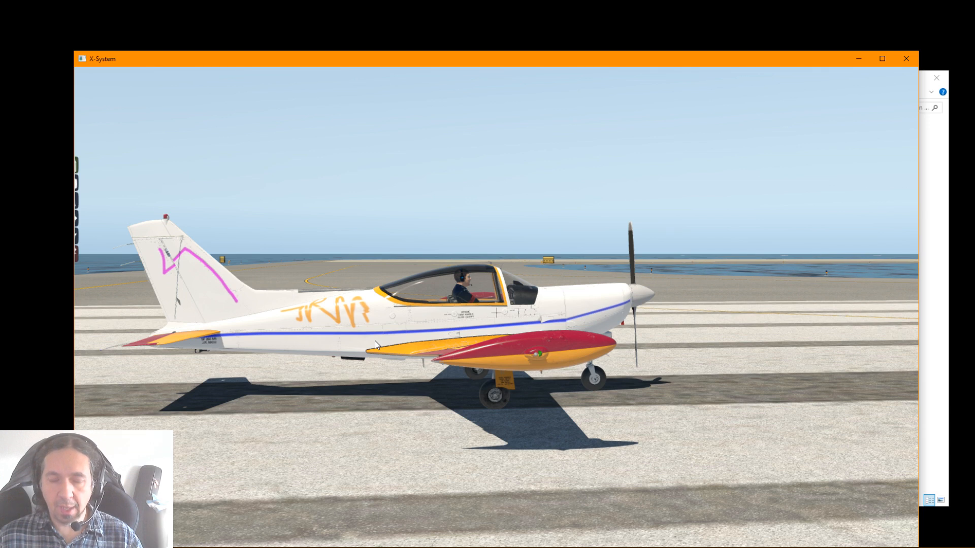
pyautogui.scroll(4, 376, 341)
pyautogui.moveTo(387, 327); pyautogui.dragTo(689, 376)
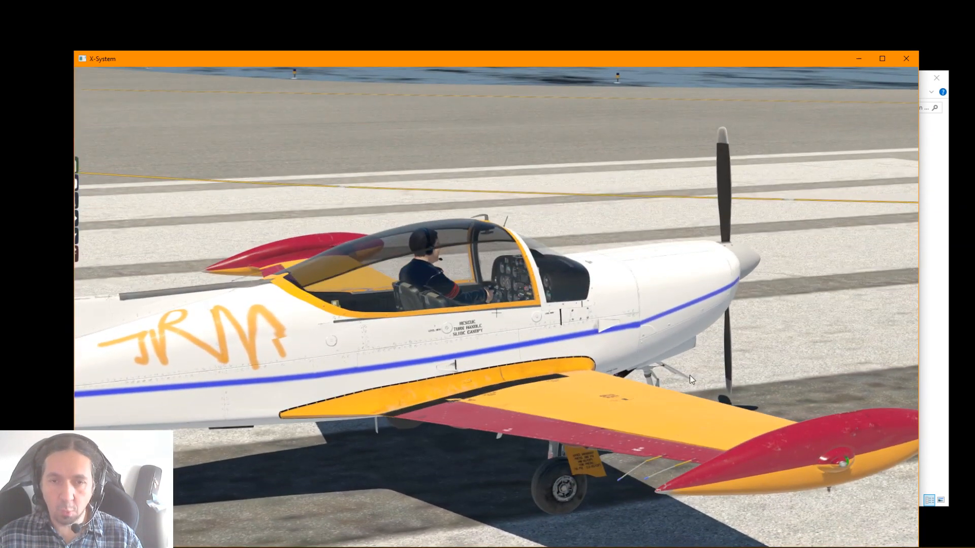
pyautogui.moveTo(342, 484); pyautogui.dragTo(164, 382)
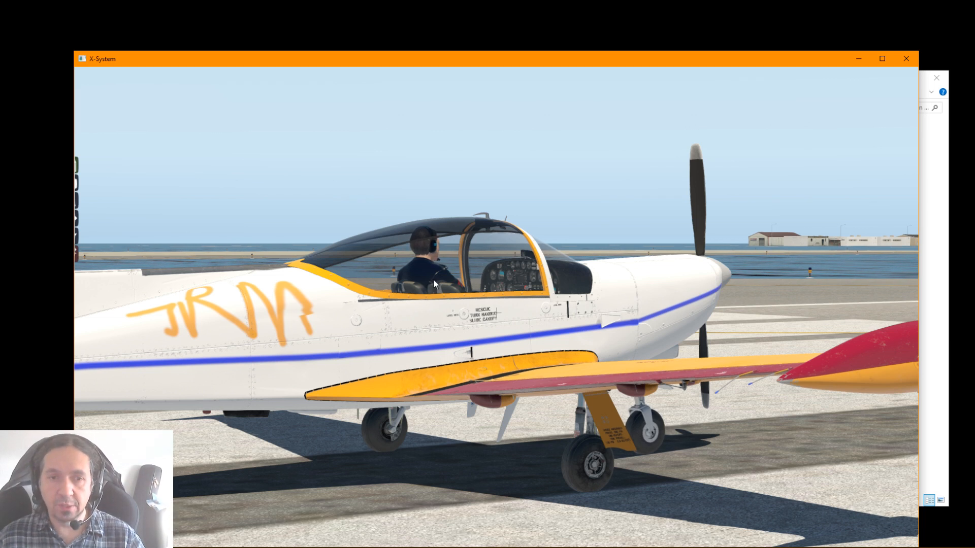
# Examine the canopy area and the orange lettering on the right rear fuselage from several distances and angles
pyautogui.scroll(-1, 566, 317)
pyautogui.scroll(-2, 566, 317)
pyautogui.moveTo(566, 317); pyautogui.dragTo(489, 414)
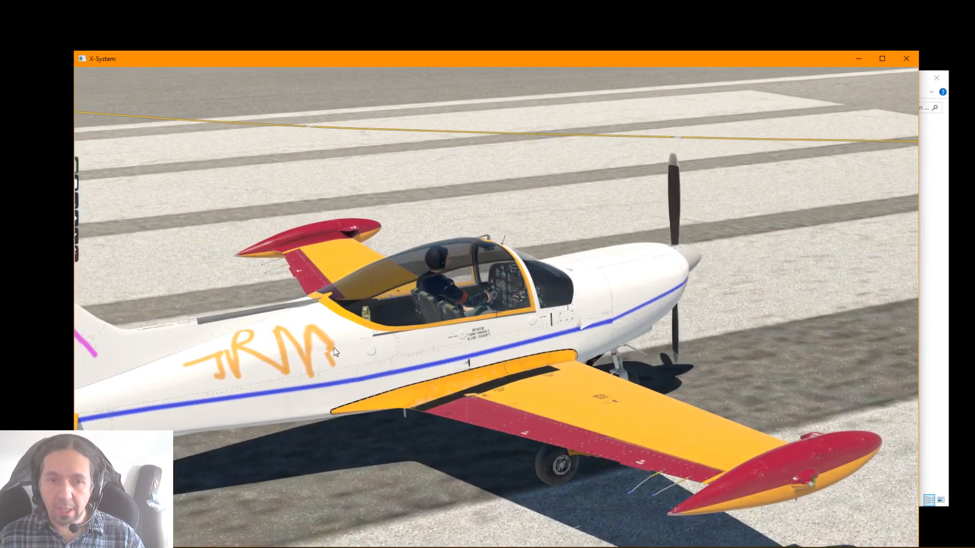
pyautogui.scroll(4, 320, 356)
pyautogui.scroll(3, 319, 356)
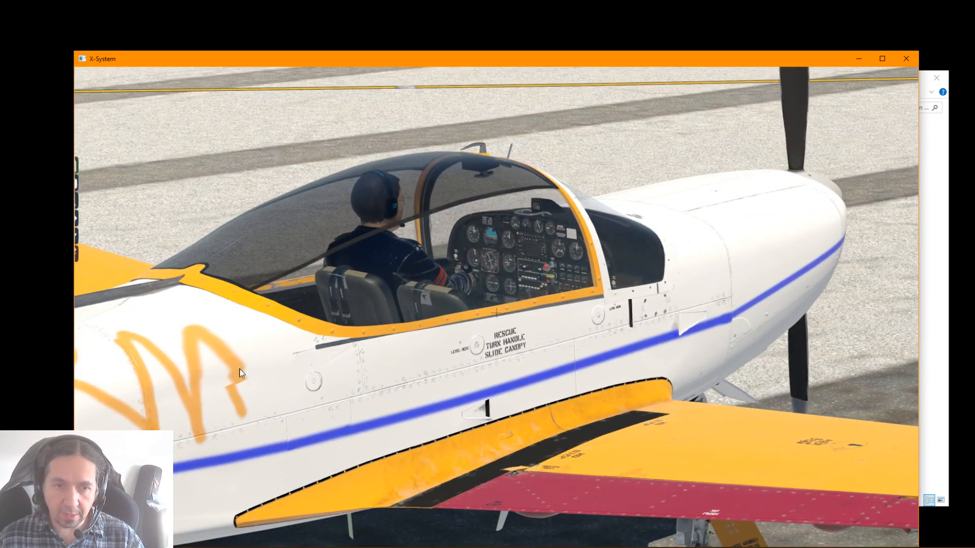
pyautogui.moveTo(236, 365); pyautogui.dragTo(339, 280)
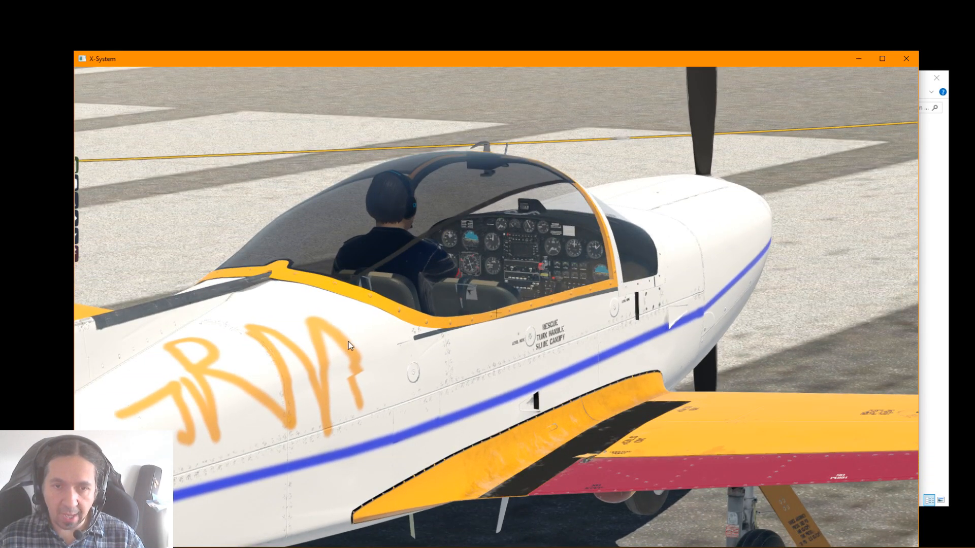
pyautogui.moveTo(386, 359); pyautogui.dragTo(155, 362)
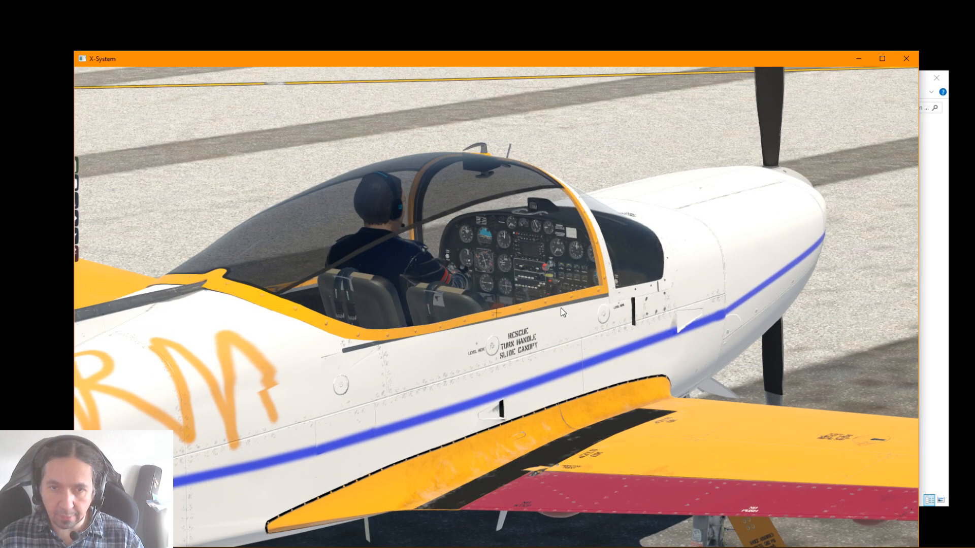
# Go around the tail to the aircraft's left side and examine the orange lettering and purple fin marking
pyautogui.moveTo(563, 311); pyautogui.dragTo(798, 378)
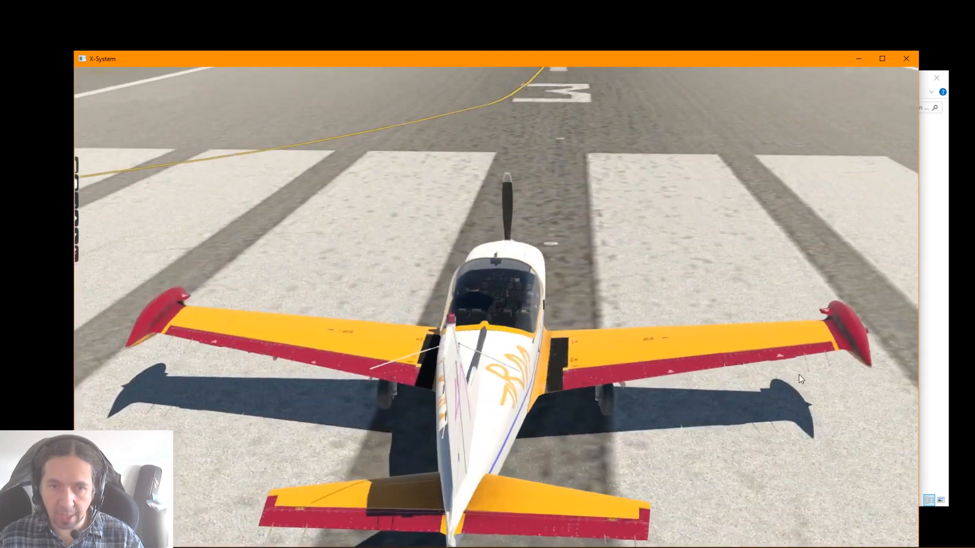
pyautogui.scroll(-1, 799, 379)
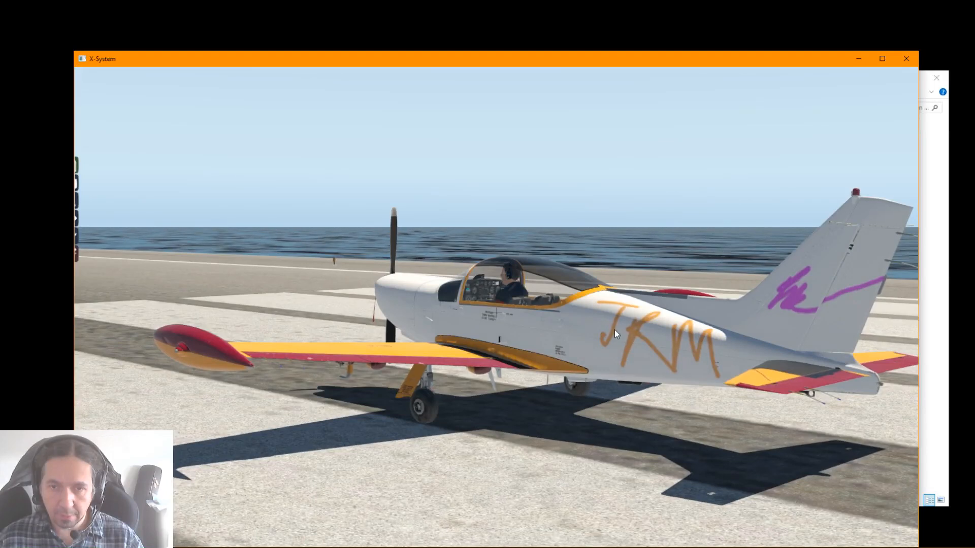
pyautogui.moveTo(614, 330); pyautogui.dragTo(775, 339)
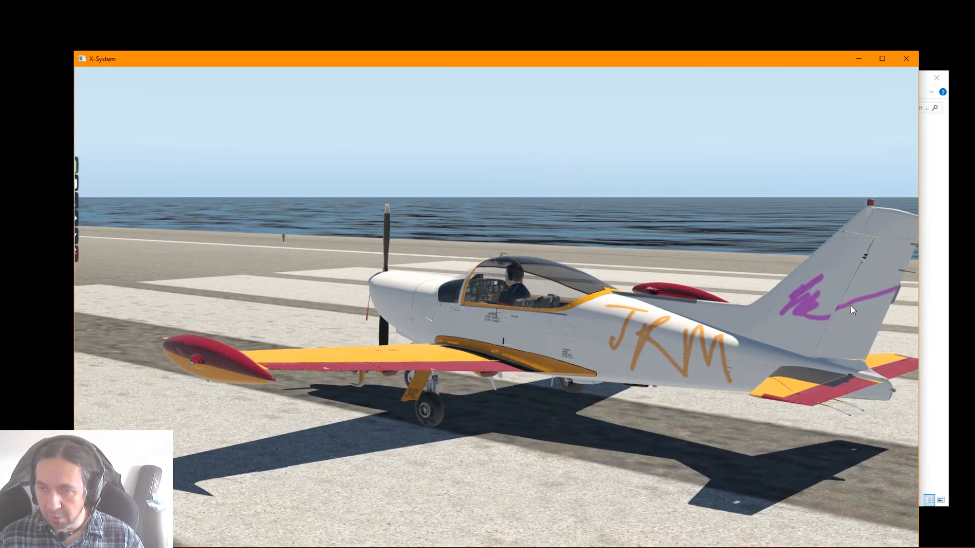
pyautogui.moveTo(851, 303); pyautogui.dragTo(806, 316)
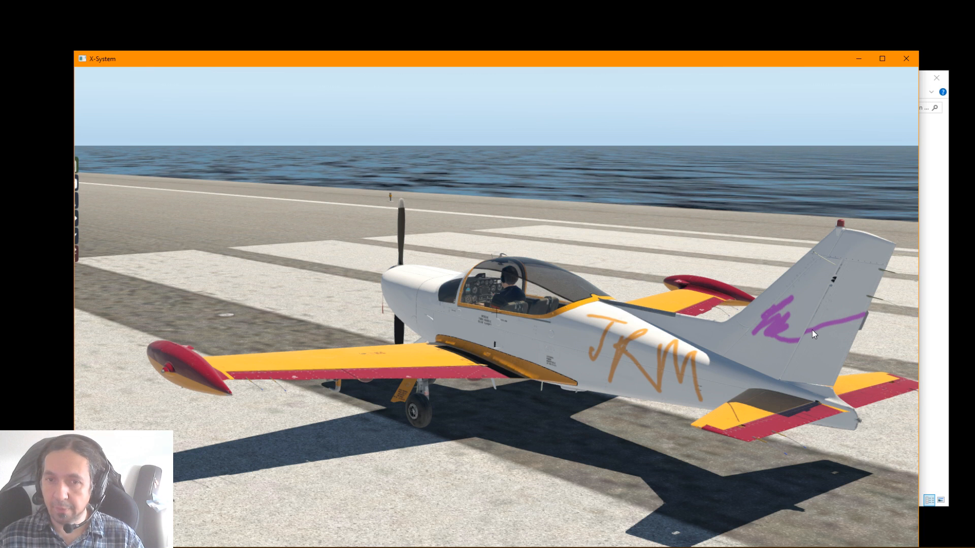
# Return to the aircraft's right side and examine the blue stripe below the canopy and along the nose up close
pyautogui.moveTo(815, 324); pyautogui.dragTo(112, 291)
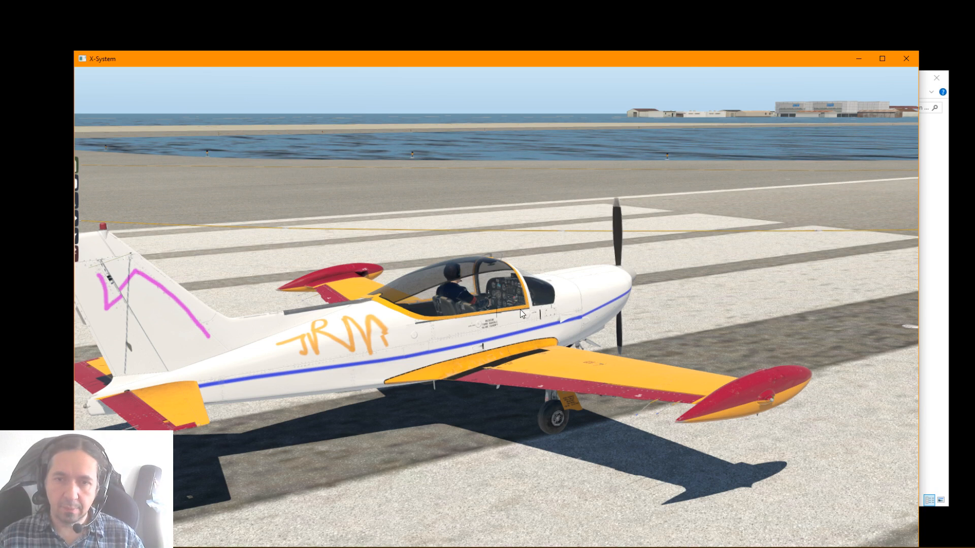
pyautogui.moveTo(521, 313); pyautogui.dragTo(608, 340)
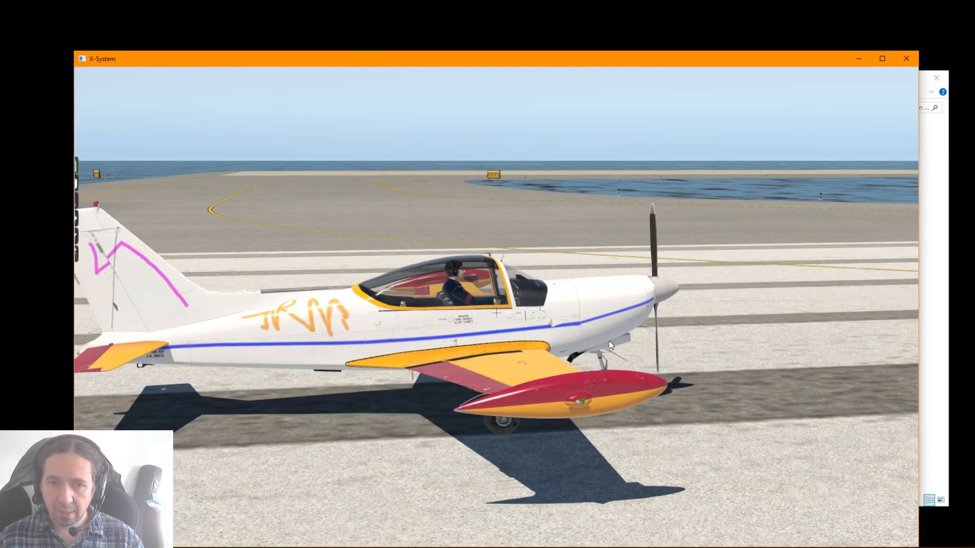
pyautogui.scroll(6, 608, 340)
pyautogui.moveTo(373, 364); pyautogui.dragTo(490, 357)
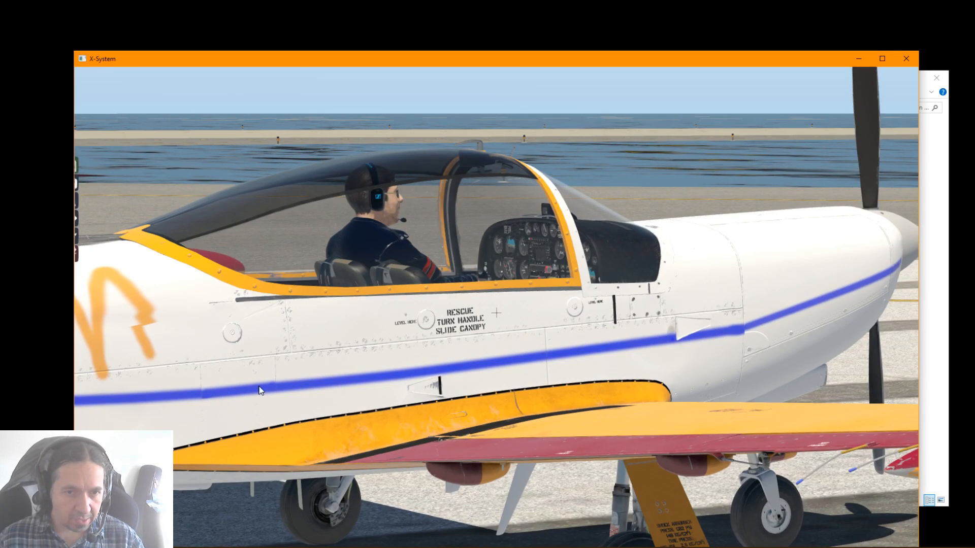
pyautogui.moveTo(266, 394); pyautogui.dragTo(726, 330)
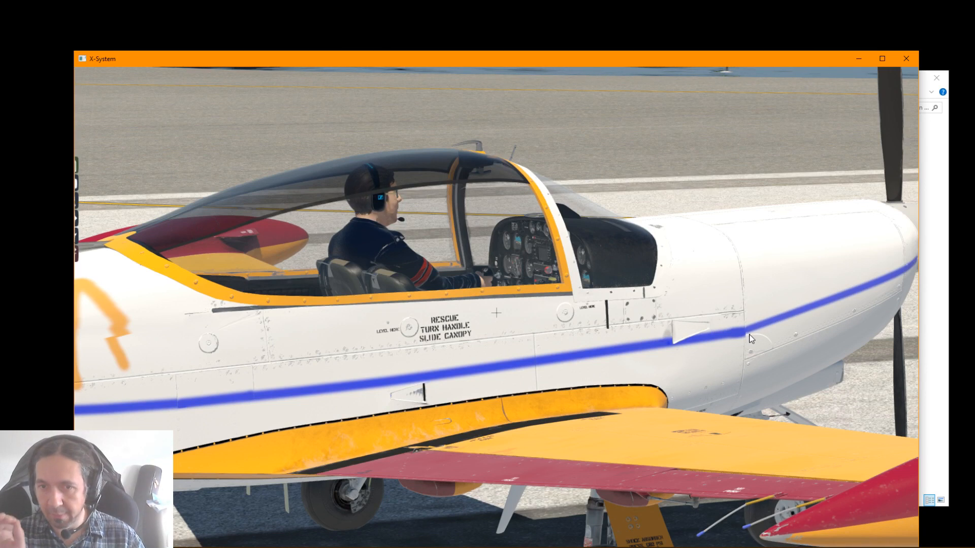
pyautogui.scroll(-8, 763, 334)
# Examine the livery from the rear right in dim light and from the rear left and left side in daylight
pyautogui.moveTo(764, 334); pyautogui.dragTo(508, 366)
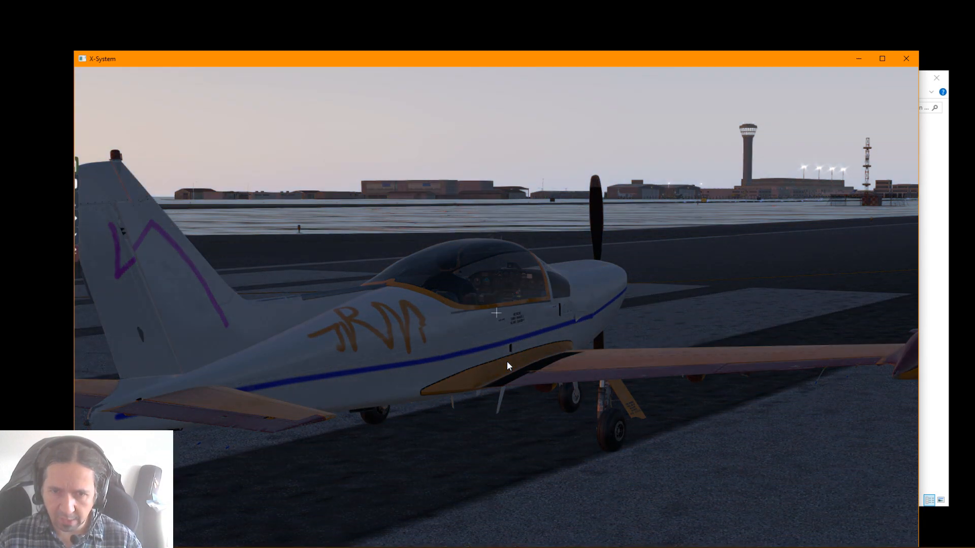
pyautogui.moveTo(477, 392); pyautogui.dragTo(668, 346)
pyautogui.moveTo(462, 341); pyautogui.dragTo(637, 462)
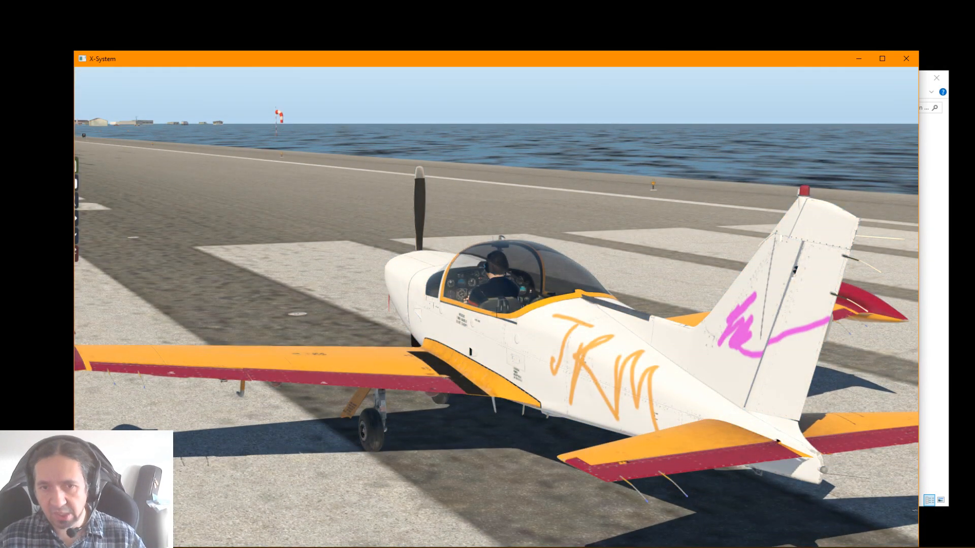
pyautogui.moveTo(317, 283); pyautogui.dragTo(608, 340)
pyautogui.moveTo(523, 333); pyautogui.dragTo(721, 359)
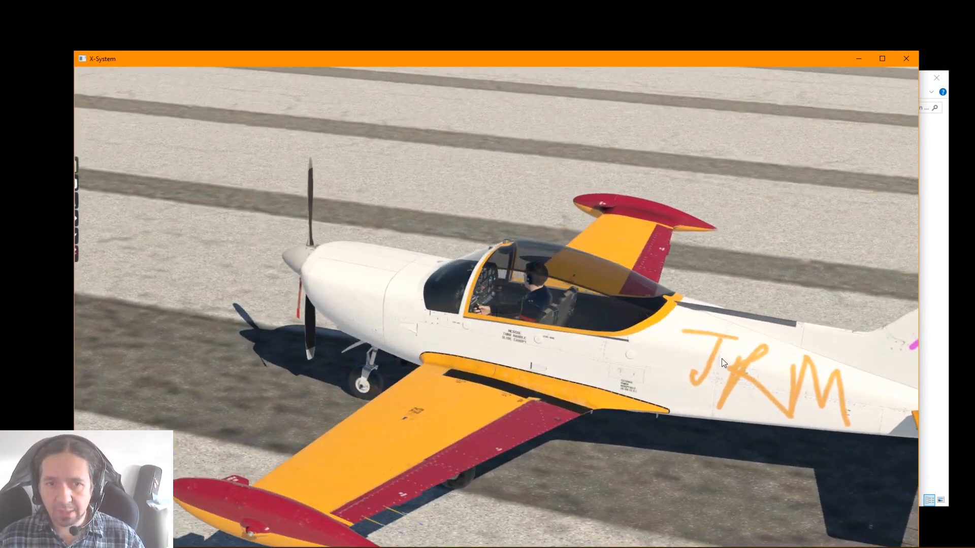
pyautogui.moveTo(740, 321); pyautogui.dragTo(634, 301)
# Switch to the 3D cockpit and examine the instrument panel, circuit breakers and switch row up close and from further back
pyautogui.hotkey('shift', '9')
pyautogui.scroll(5, 502, 263)
pyautogui.moveTo(503, 264); pyautogui.dragTo(482, 236)
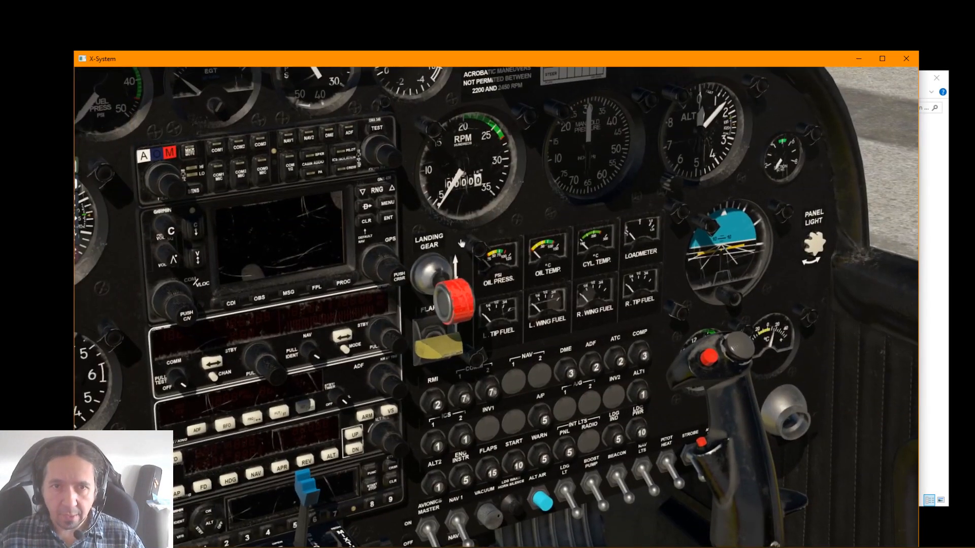
pyautogui.scroll(5, 491, 231)
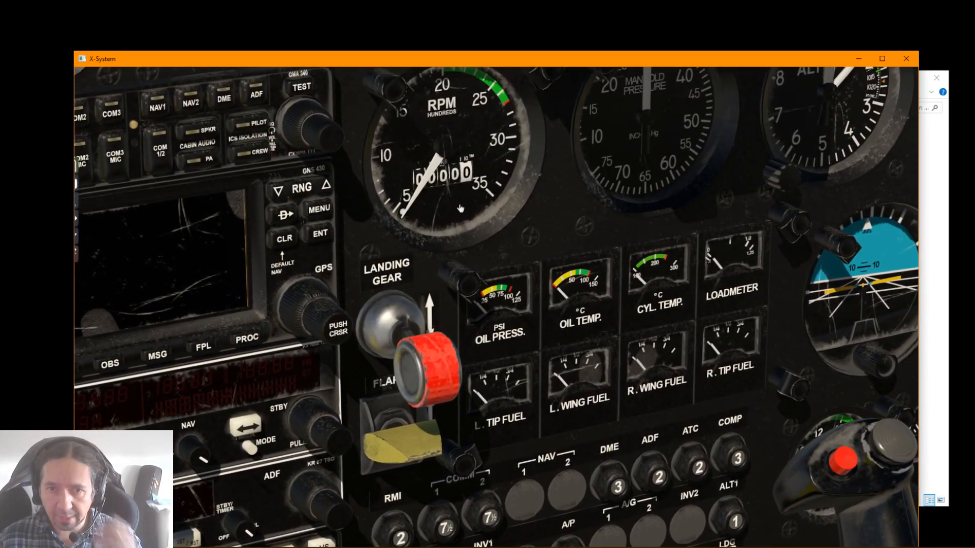
pyautogui.moveTo(468, 163); pyautogui.dragTo(470, 242)
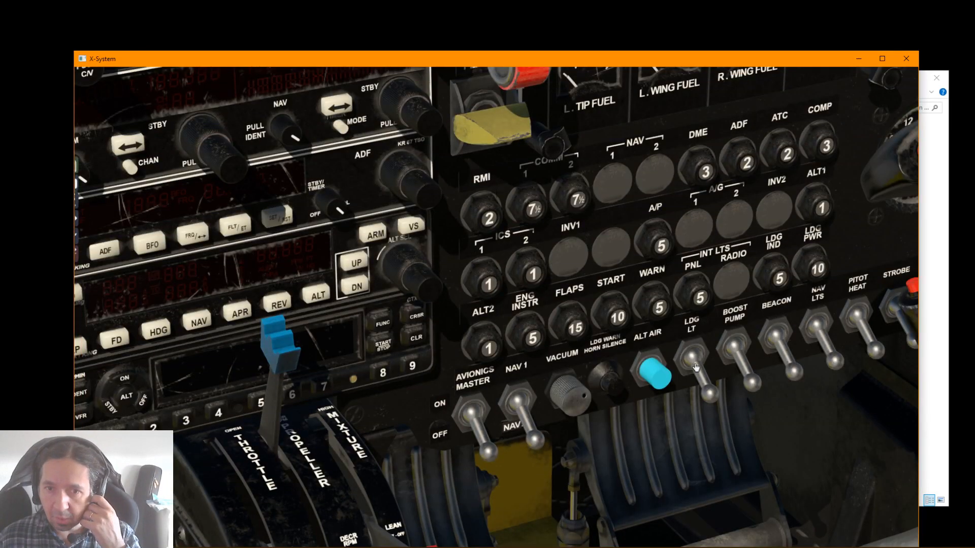
pyautogui.moveTo(696, 366); pyautogui.dragTo(719, 358)
pyautogui.scroll(-5, 697, 362)
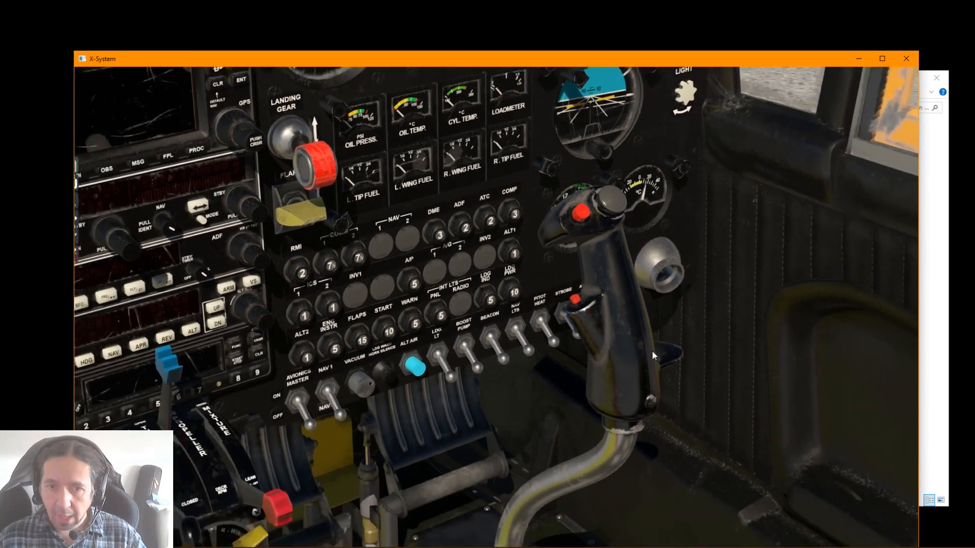
pyautogui.moveTo(652, 351); pyautogui.dragTo(617, 315)
pyautogui.scroll(-4, 634, 316)
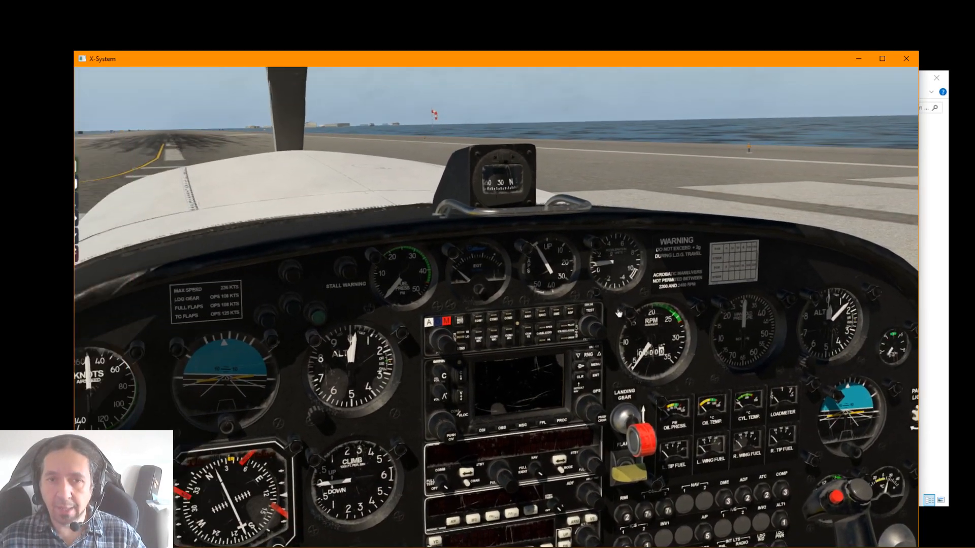
pyautogui.scroll(-6, 617, 312)
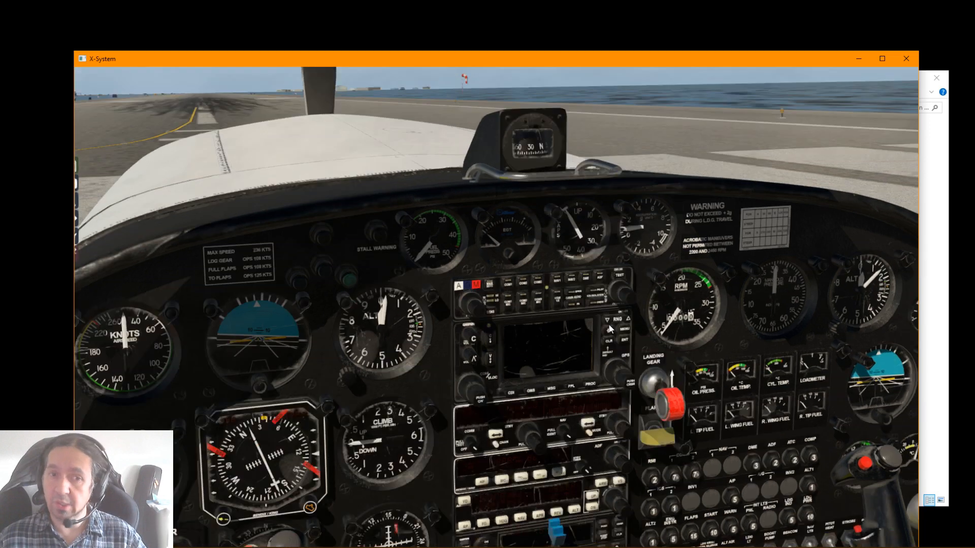
# View the livery's right side from outside once more and return to the cockpit for an overall view of the panel
pyautogui.hotkey('shift', '4')
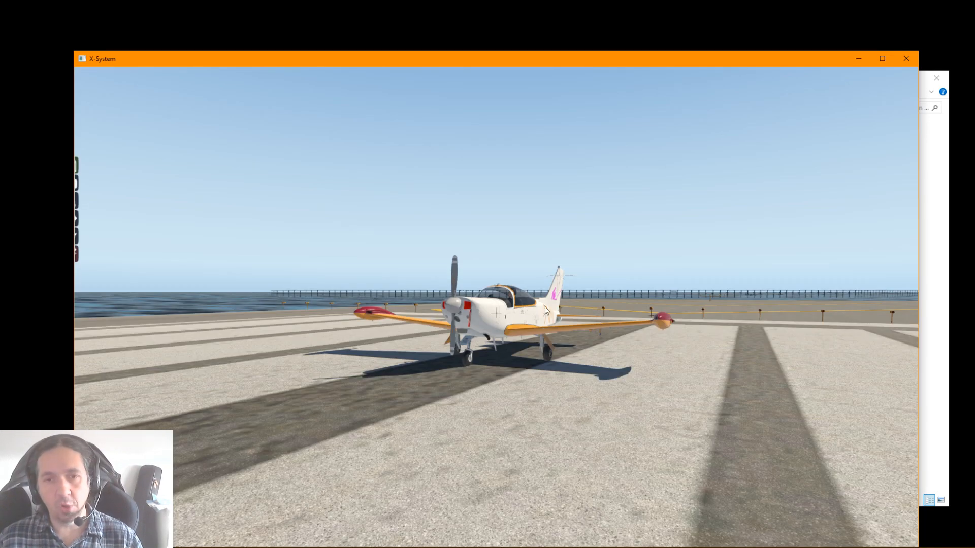
pyautogui.moveTo(573, 291); pyautogui.dragTo(685, 284)
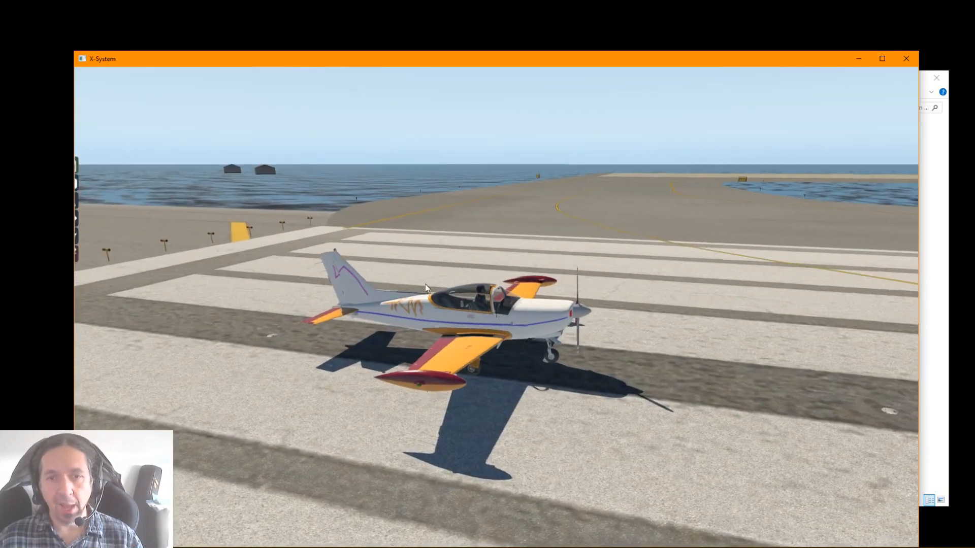
pyautogui.scroll(5, 432, 285)
pyautogui.moveTo(442, 285); pyautogui.dragTo(627, 267)
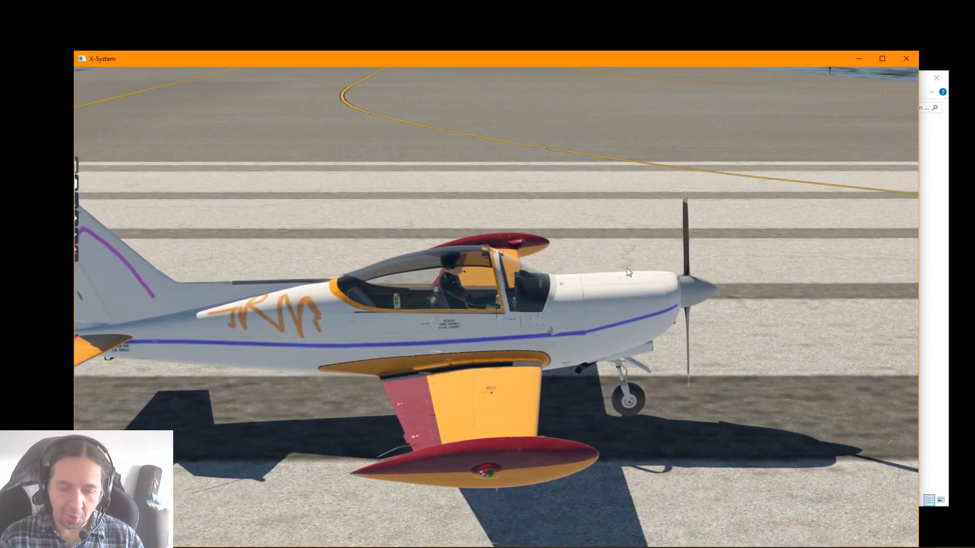
pyautogui.hotkey('shift', '9')
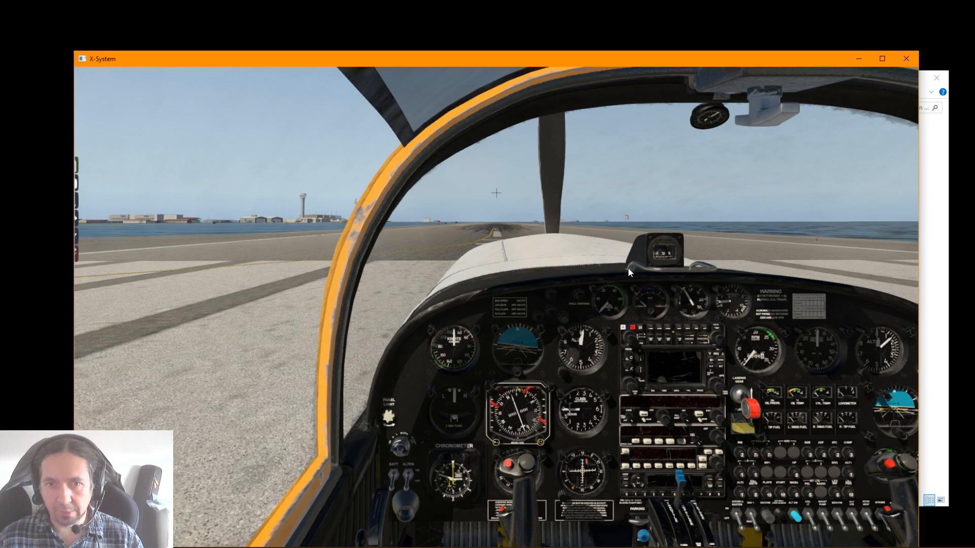
pyautogui.moveTo(627, 268); pyautogui.dragTo(655, 294)
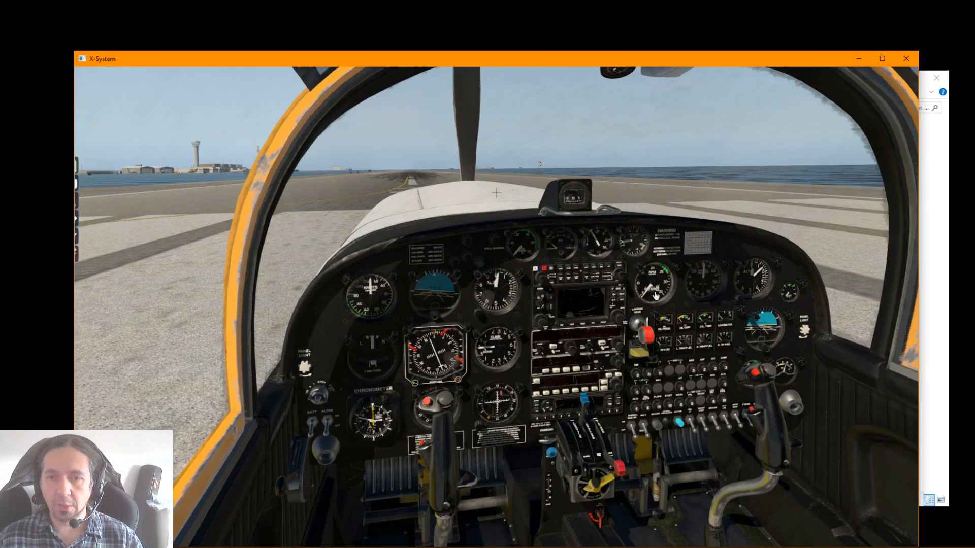
# Switch to the File Explorer window of the X-Plane 11 folder, enlarge it and open the Output\preferences folder
pyautogui.moveTo(803, 68)
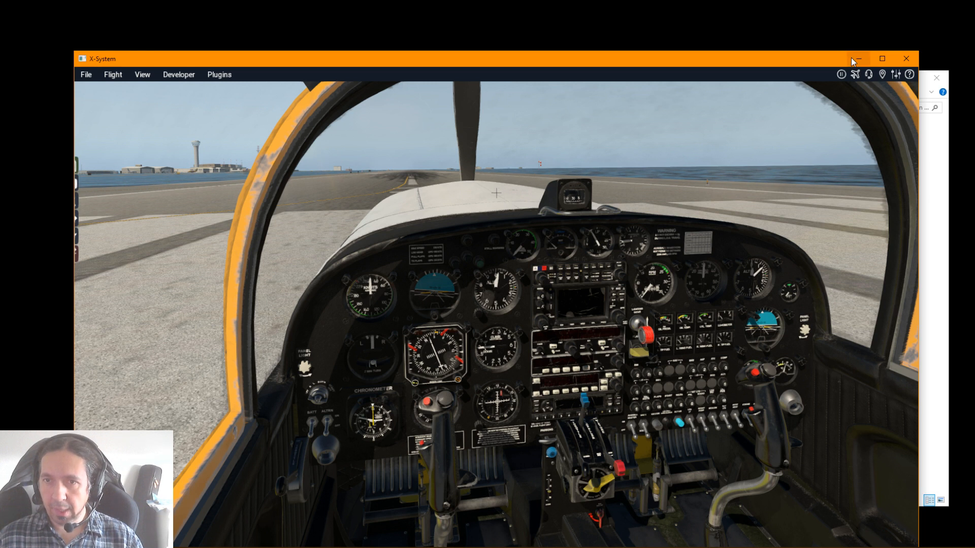
pyautogui.click(934, 205)
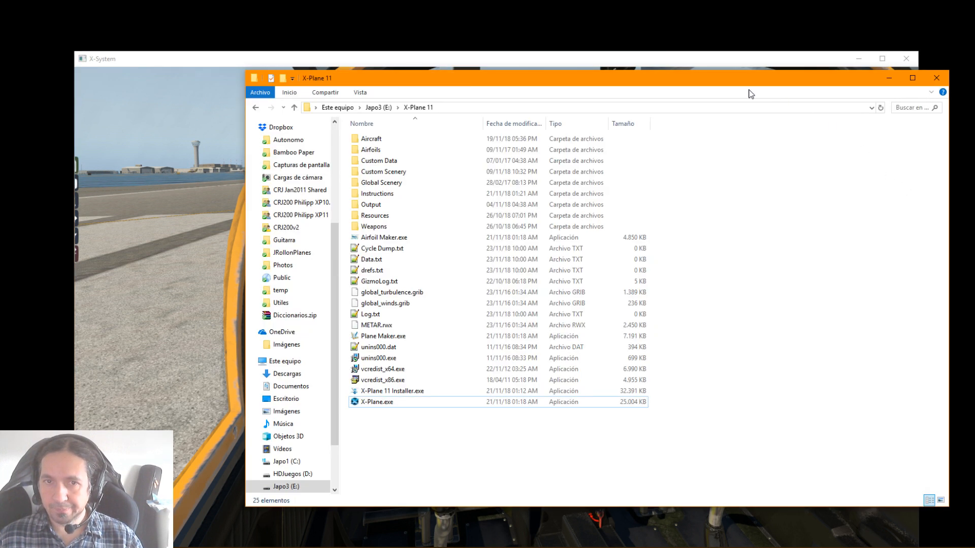
pyautogui.moveTo(698, 85); pyautogui.dragTo(567, 70)
pyautogui.moveTo(843, 496); pyautogui.dragTo(897, 537)
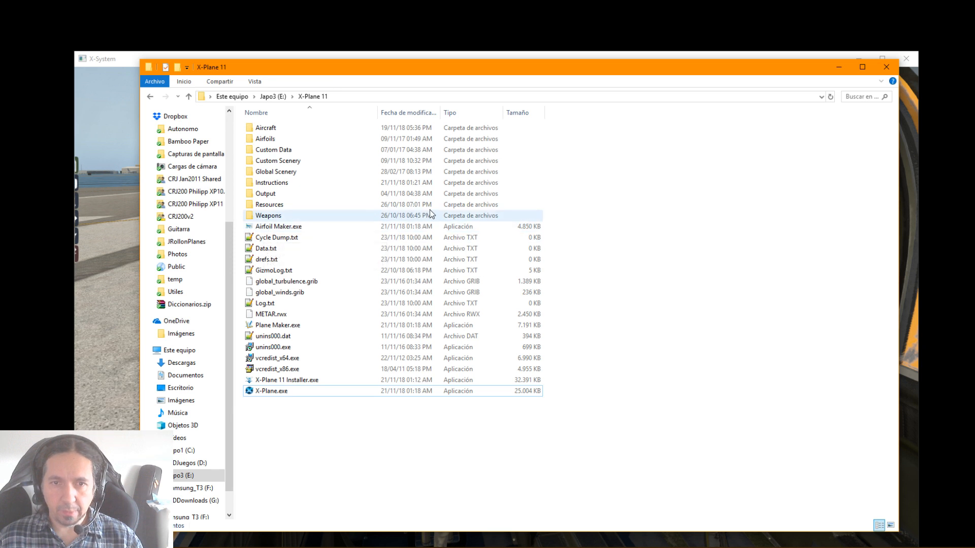
pyautogui.doubleClick(268, 195)
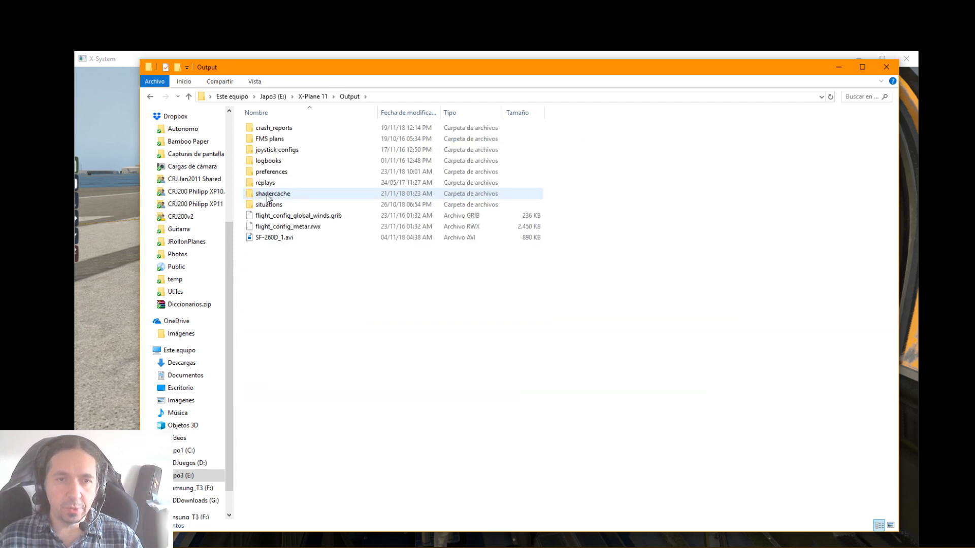
pyautogui.doubleClick(265, 172)
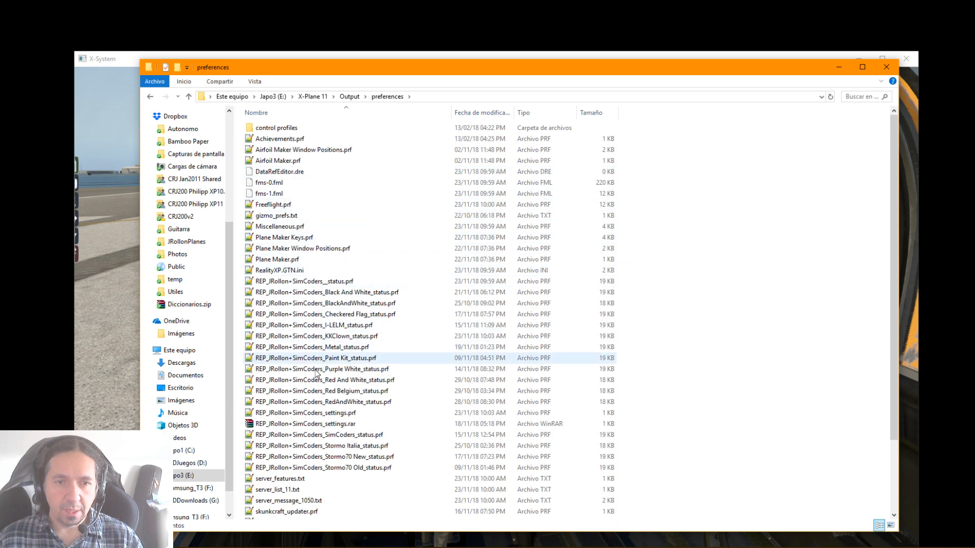
# Look through the REP_JRollon+SimCoders preference files and open REP_JRollon+SimCoders__status.prf in Notepad++
pyautogui.click(293, 414)
pyautogui.scroll(-3, 295, 396)
pyautogui.scroll(1, 285, 314)
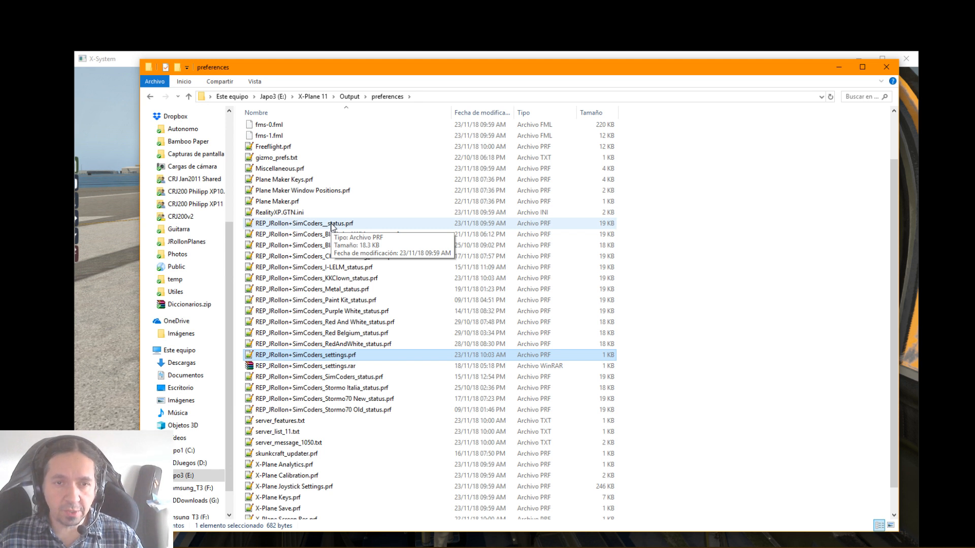
pyautogui.click(332, 225)
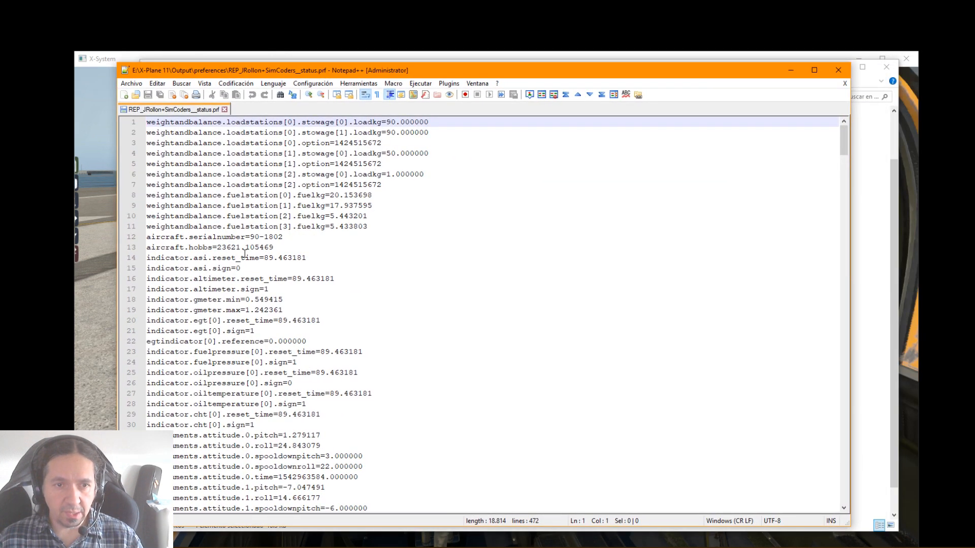
# Read through the saved aircraft systems values in the status file, select its whole content and close it
pyautogui.scroll(-20, 242, 254)
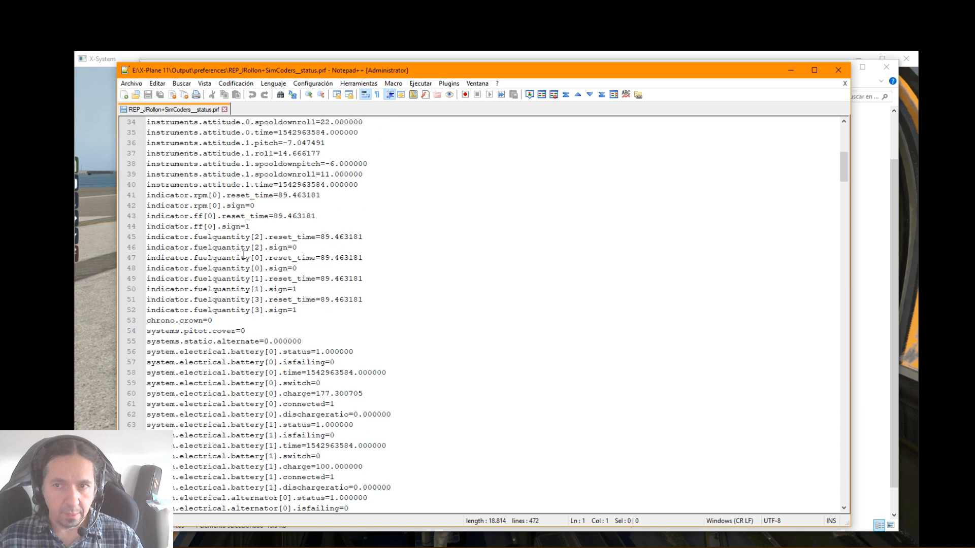
pyautogui.scroll(-16, 243, 255)
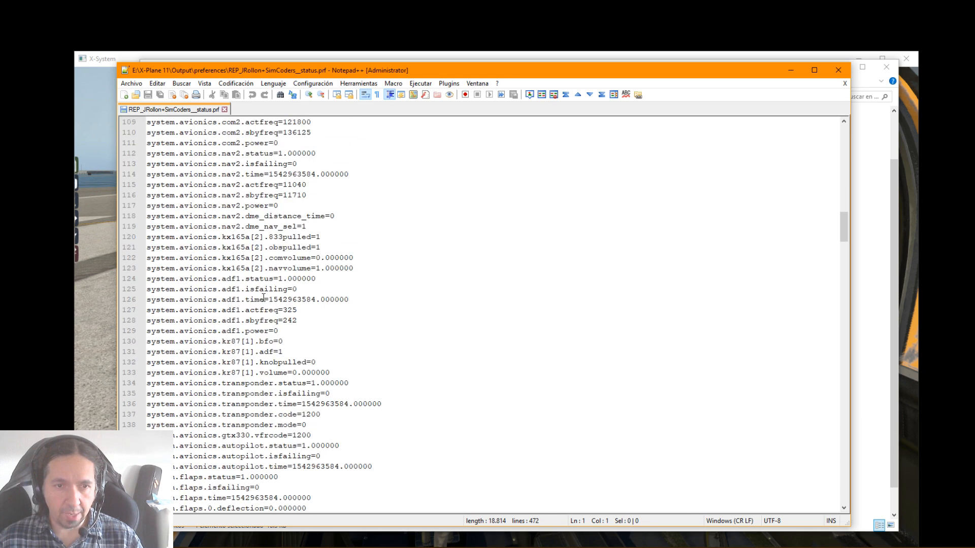
pyautogui.scroll(-20, 281, 318)
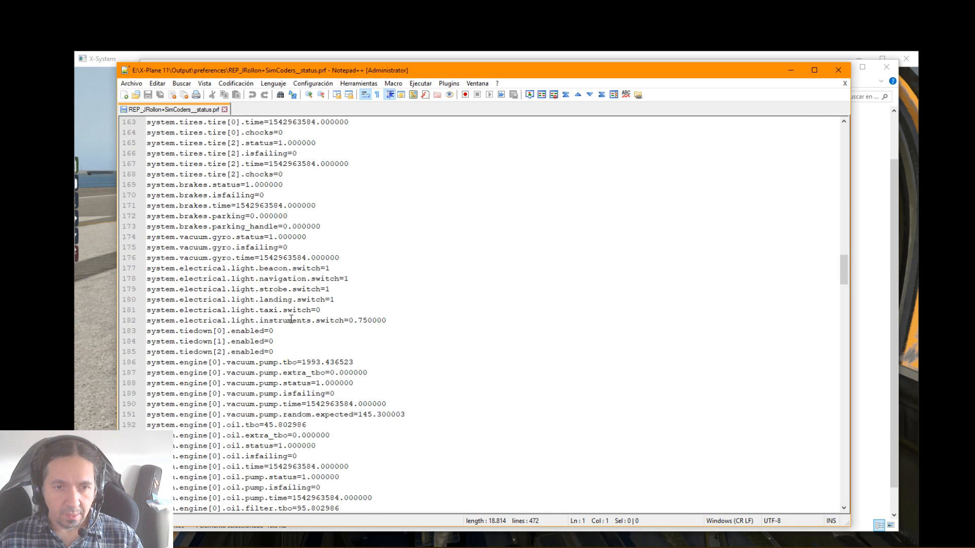
pyautogui.scroll(-20, 291, 319)
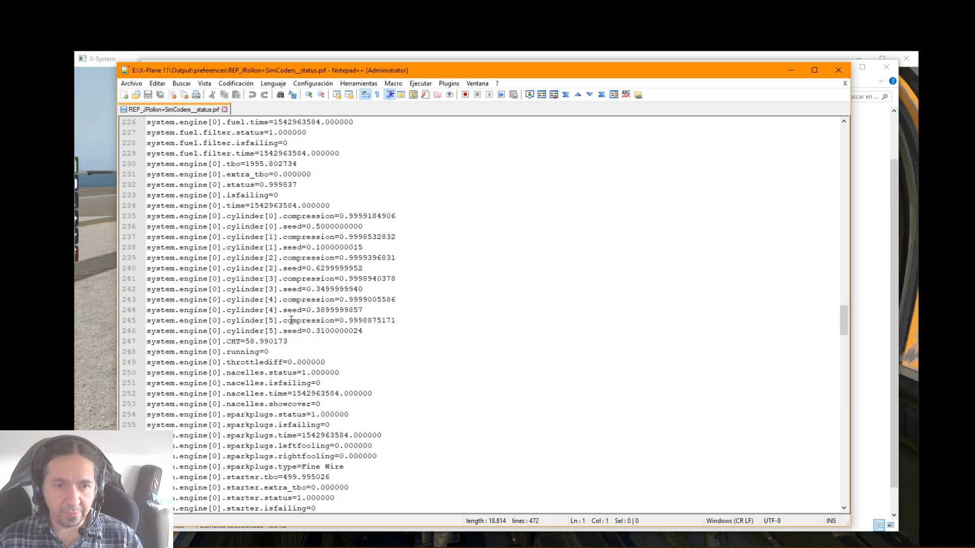
pyautogui.scroll(-20, 292, 320)
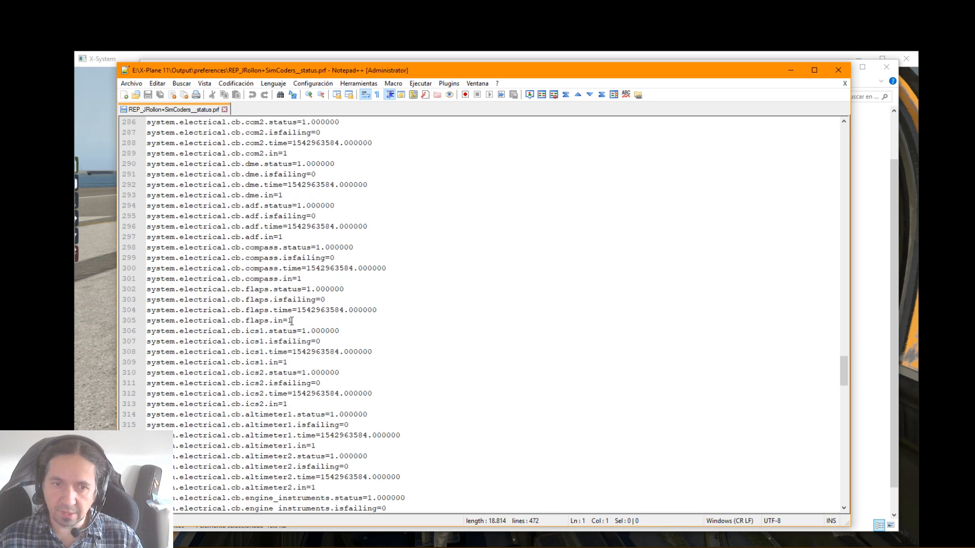
pyautogui.scroll(-20, 292, 321)
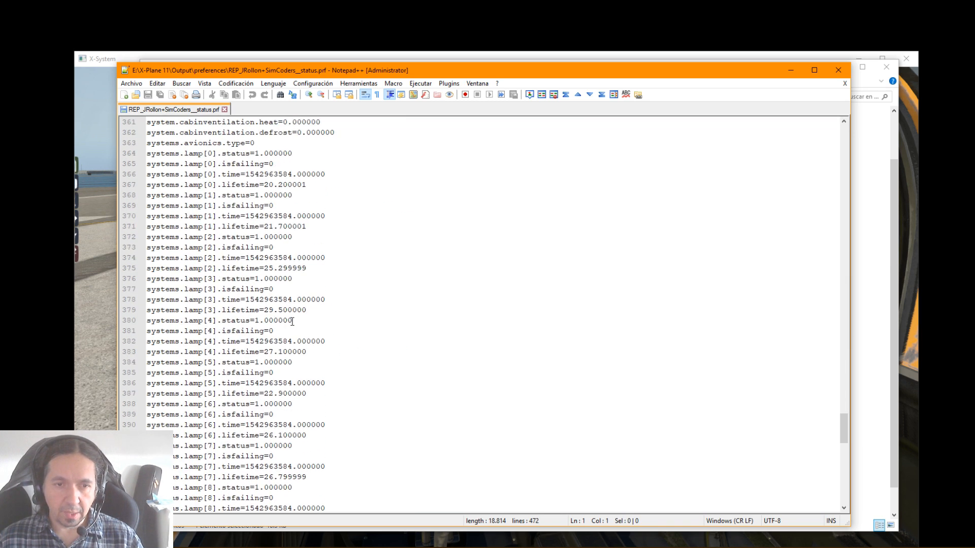
pyautogui.scroll(20, 292, 322)
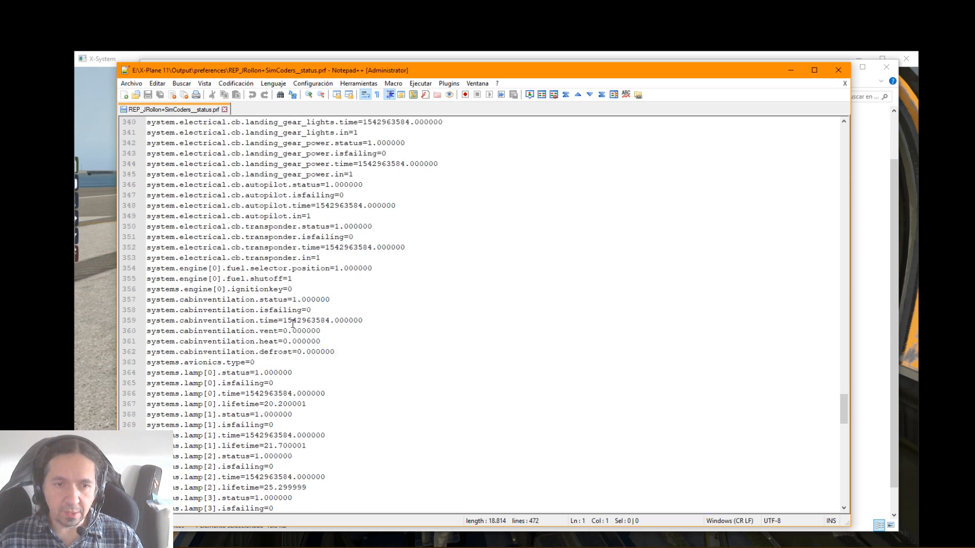
pyautogui.scroll(20, 292, 322)
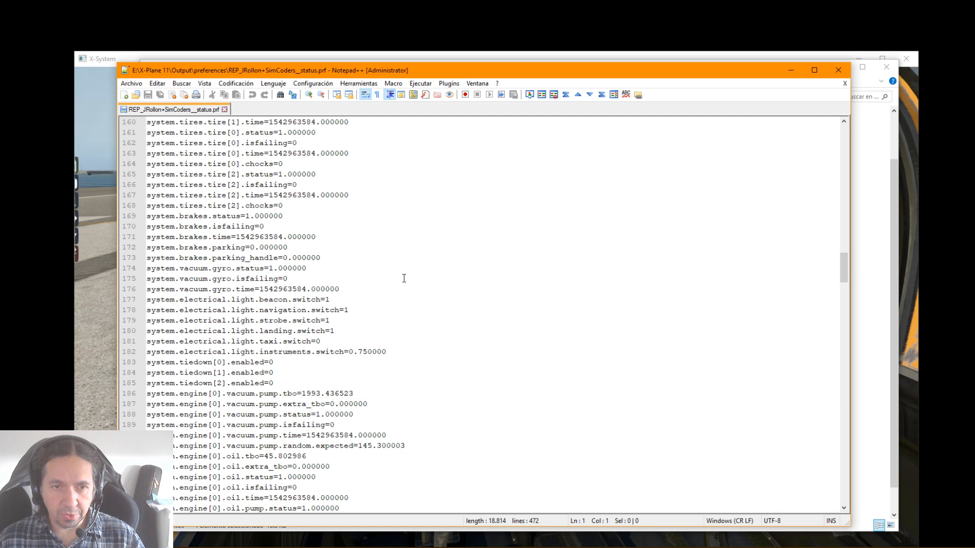
pyautogui.hotkey('ctrl', 'a')
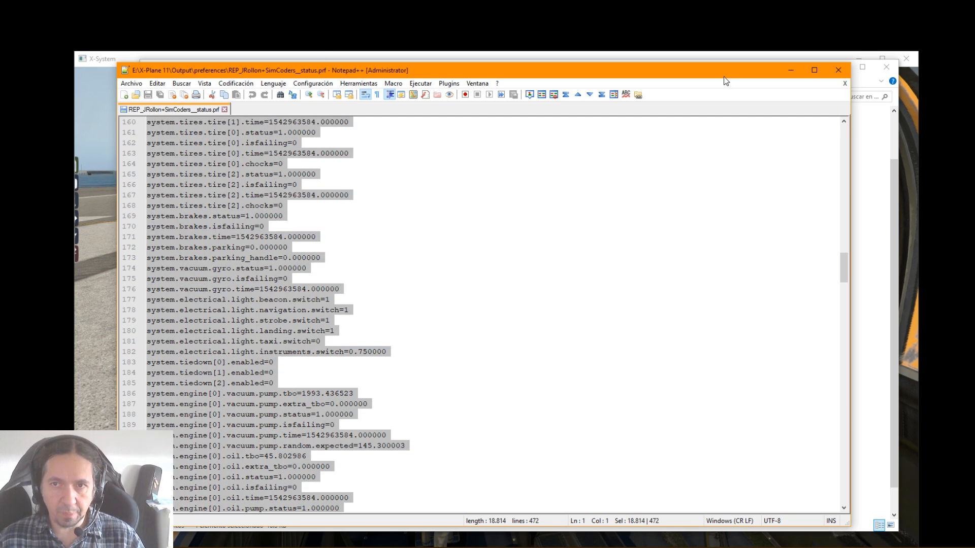
pyautogui.click(843, 71)
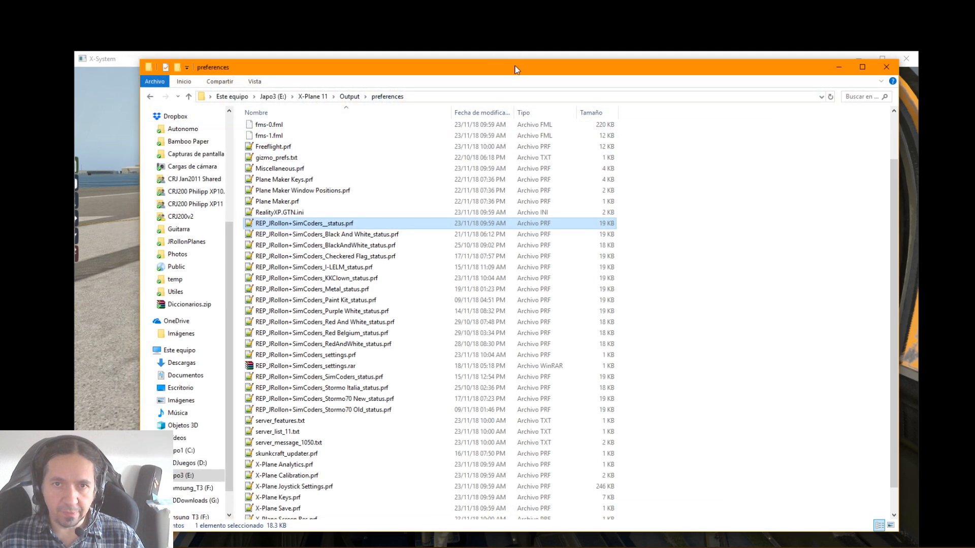
# Move the preferences folder window out of the way and view the aircraft in X-Plane from outside, close up at its front quarter
pyautogui.moveTo(509, 73); pyautogui.dragTo(527, 74)
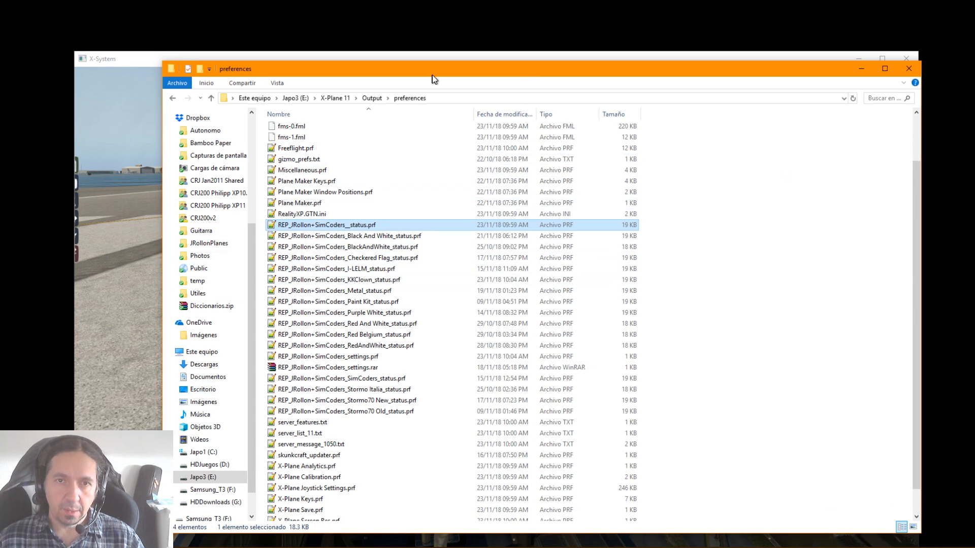
pyautogui.moveTo(429, 78); pyautogui.dragTo(974, 91)
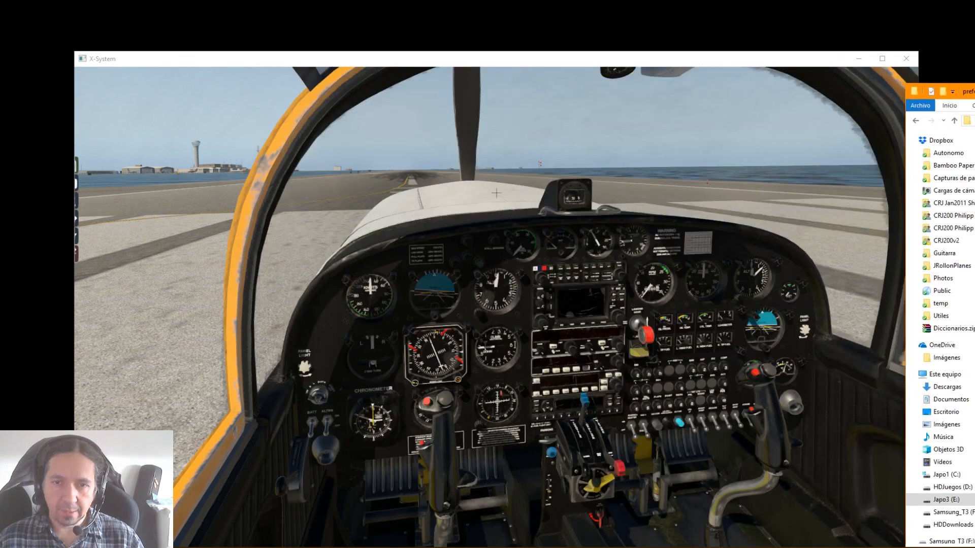
pyautogui.click(554, 162)
pyautogui.hotkey('shift', '8')
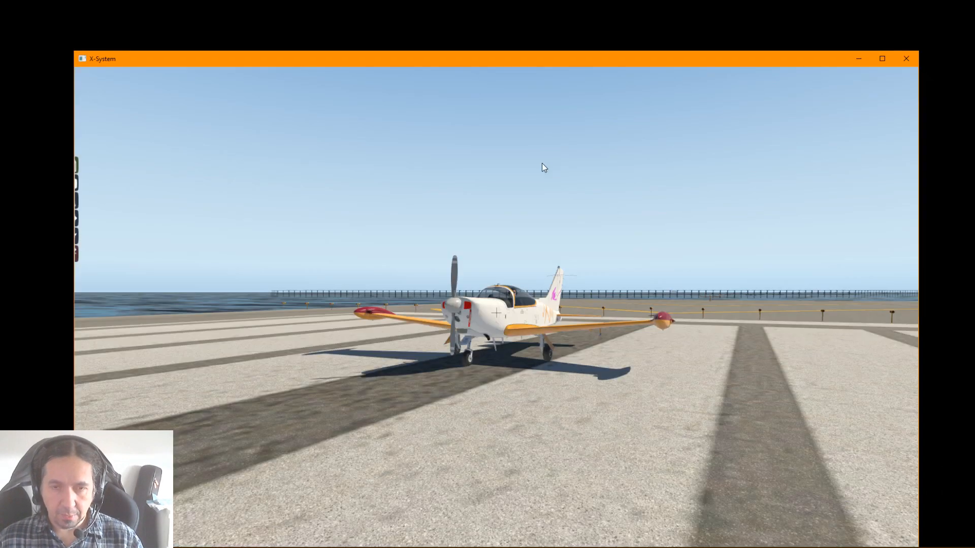
pyautogui.moveTo(467, 300); pyautogui.dragTo(377, 324)
pyautogui.scroll(4, 448, 333)
pyautogui.moveTo(449, 332); pyautogui.dragTo(558, 242)
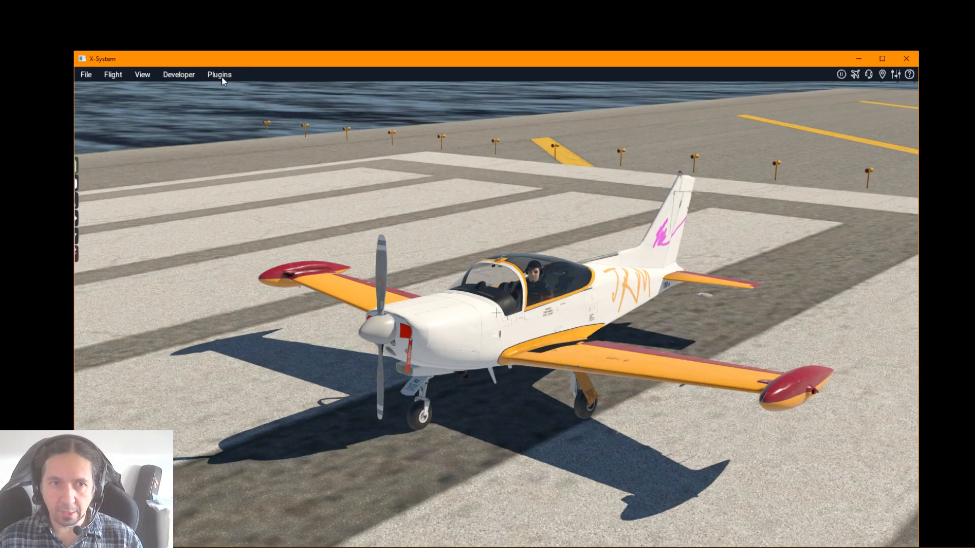
# Examine the Developer commands, including Regenerate Icons for Current Aircraft, and view the aircraft from several distances and angles
pyautogui.click(191, 74)
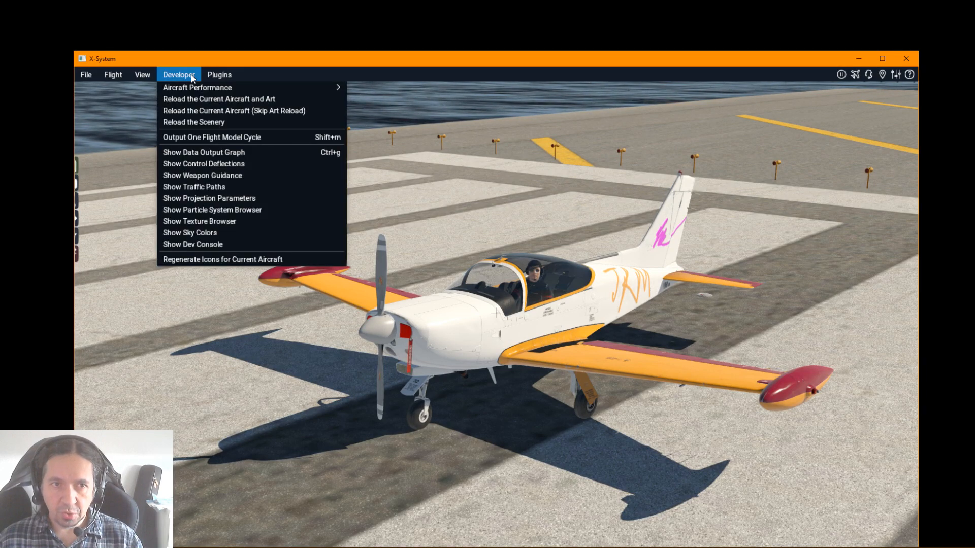
pyautogui.moveTo(190, 87)
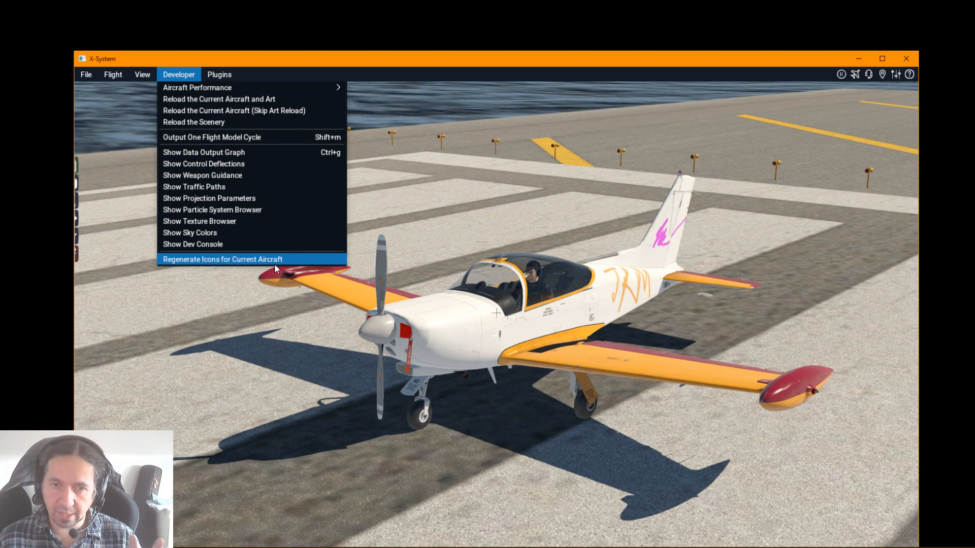
pyautogui.moveTo(562, 475); pyautogui.dragTo(739, 377)
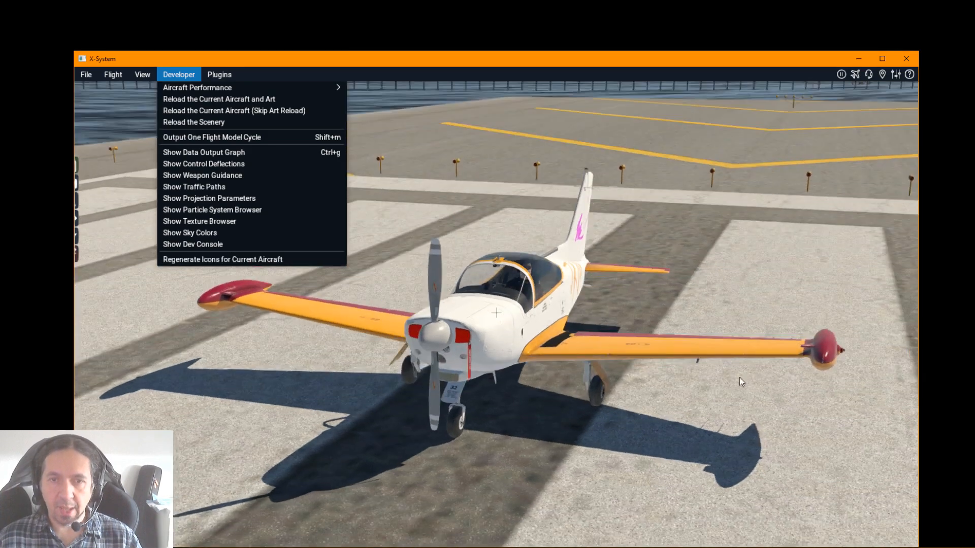
pyautogui.scroll(-3, 621, 345)
pyautogui.moveTo(621, 345); pyautogui.dragTo(675, 390)
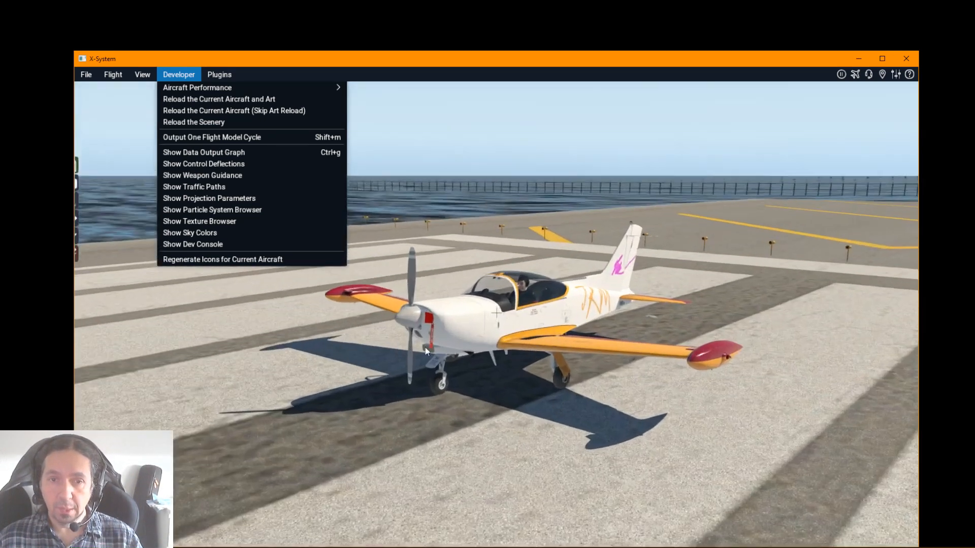
pyautogui.scroll(5, 426, 345)
pyautogui.moveTo(425, 347)
pyautogui.mouseDown()
pyautogui.moveTo(429, 334)
pyautogui.moveTo(459, 352)
pyautogui.moveTo(431, 337)
pyautogui.mouseUp()
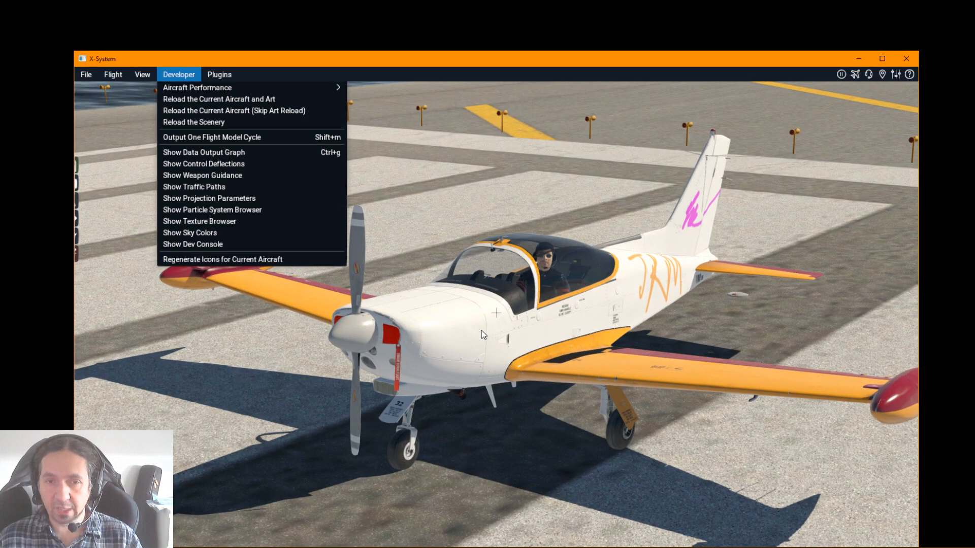
pyautogui.scroll(-3, 484, 329)
pyautogui.moveTo(485, 329); pyautogui.dragTo(492, 252)
pyautogui.click(587, 215)
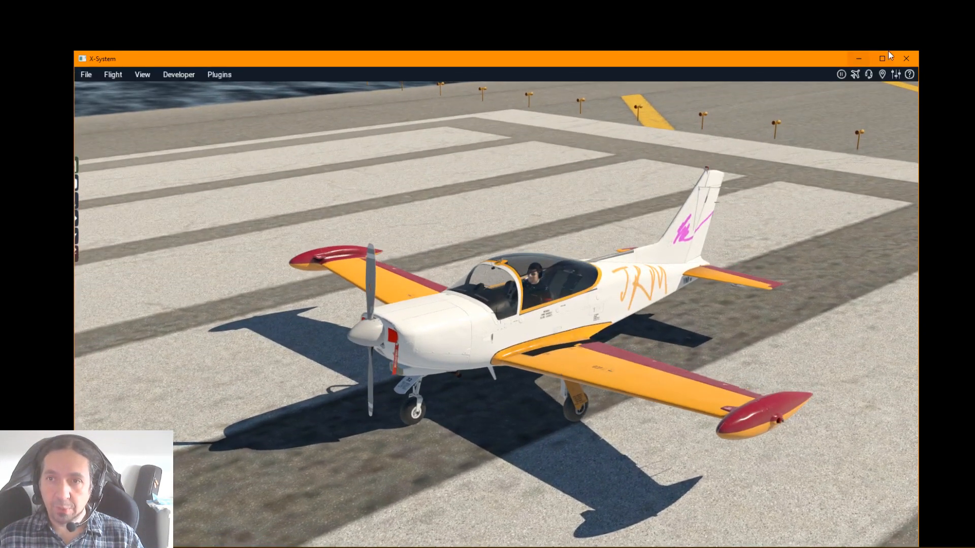
# Quit X-Plane and bring the preferences folder window back into full view on the desktop
pyautogui.click(906, 58)
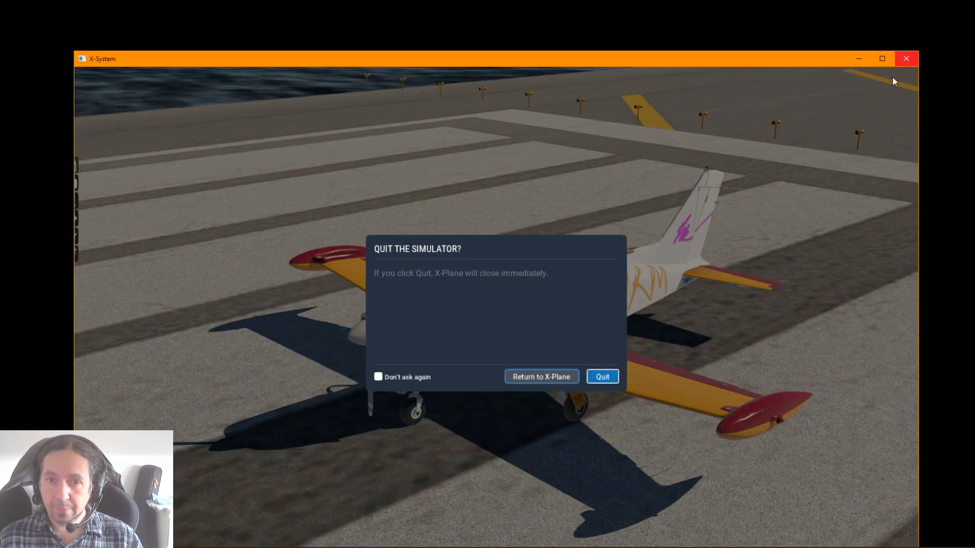
pyautogui.click(613, 377)
pyautogui.moveTo(974, 61); pyautogui.dragTo(412, 97)
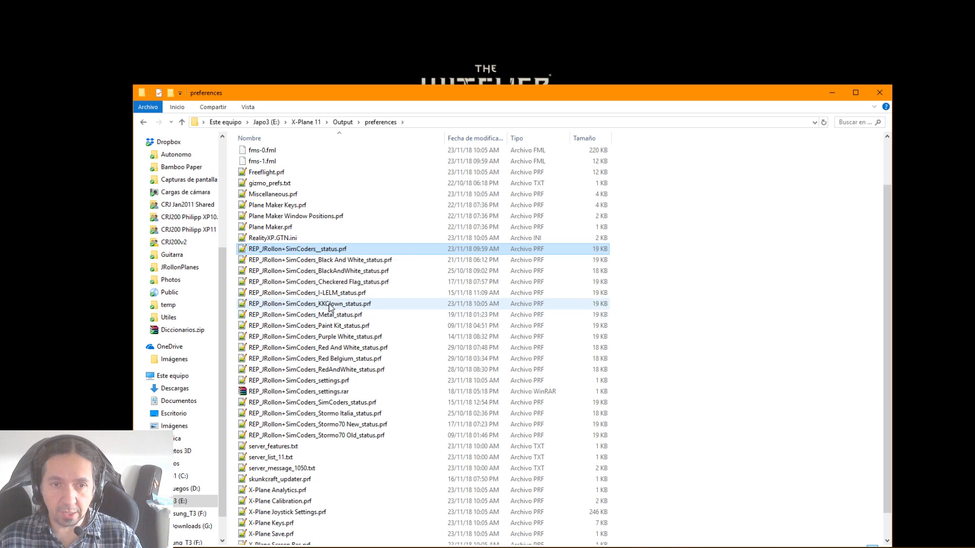
# Open REP_JRollon+SimCoders_KKClown_status.prf in Notepad++ and replace its entire content with the copied status data
pyautogui.doubleClick(331, 305)
pyautogui.click(335, 293)
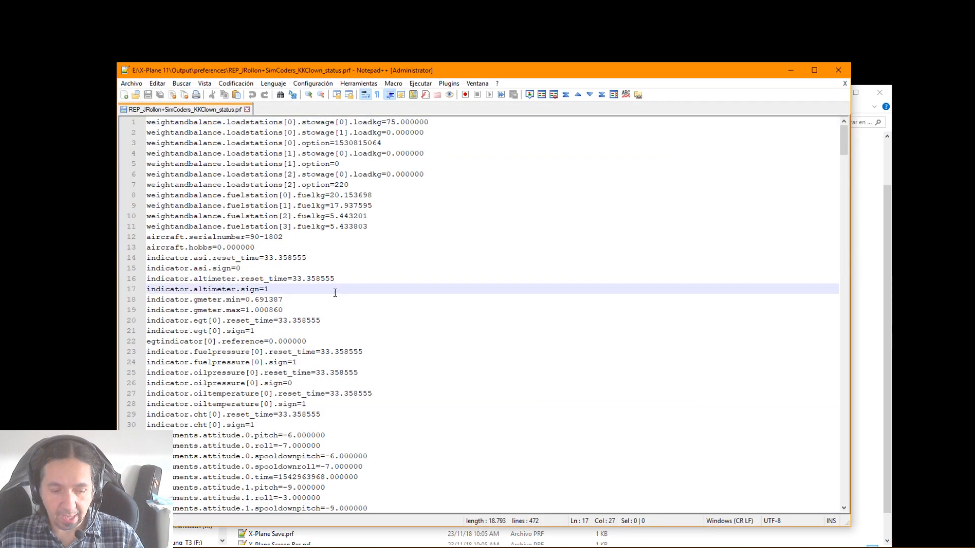
pyautogui.hotkey('ctrl', 'a')
pyautogui.press('Delete')
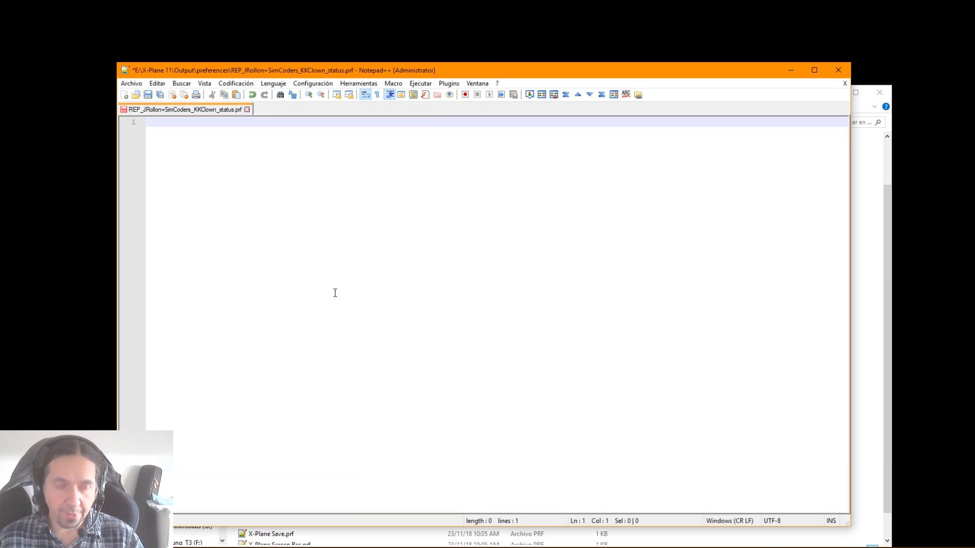
pyautogui.hotkey('ctrl', 'v')
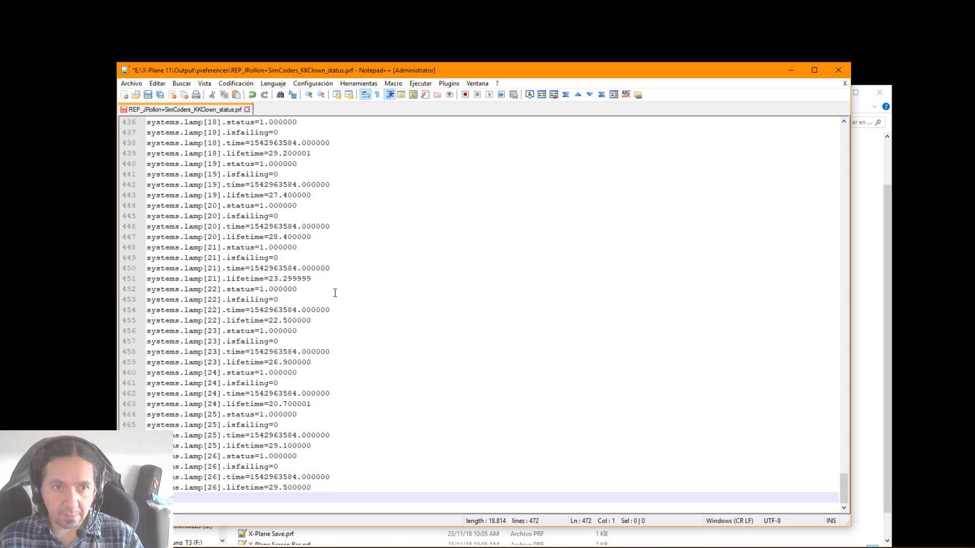
# Check the aircraft.hobbs value near the start of the KKClown status file, save the file and close Notepad++
pyautogui.scroll(6, 335, 293)
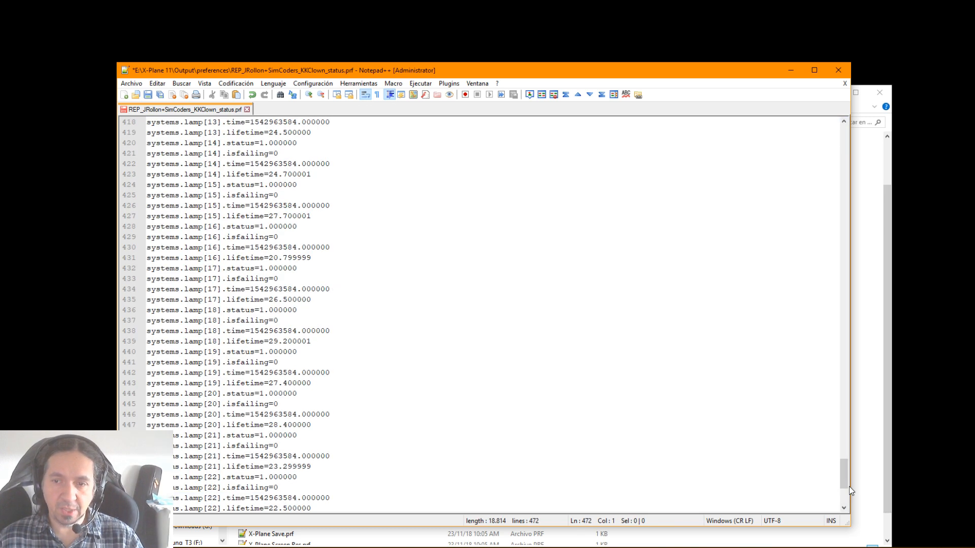
pyautogui.moveTo(845, 485); pyautogui.dragTo(843, 133)
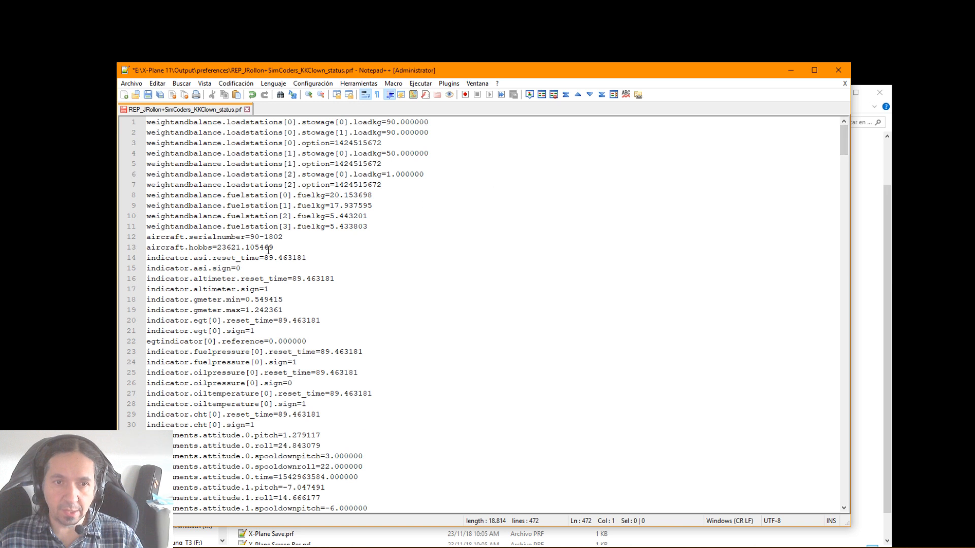
pyautogui.moveTo(221, 247); pyautogui.dragTo(273, 247)
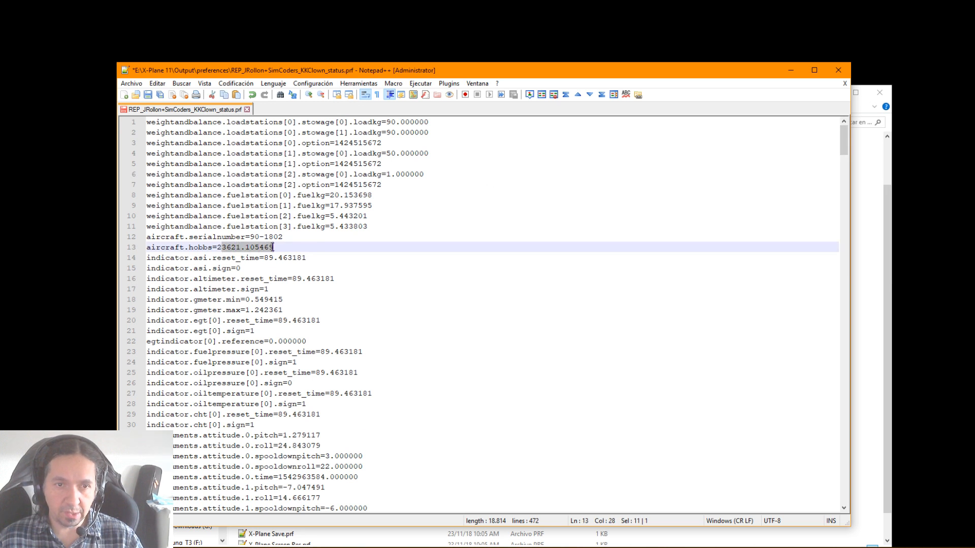
pyautogui.click(155, 98)
pyautogui.click(838, 70)
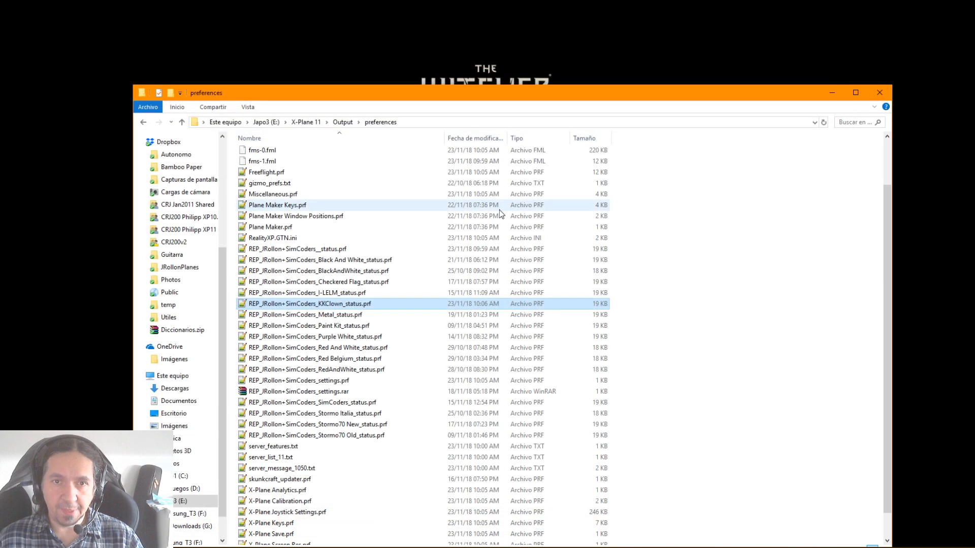
# Launch X-Plane.exe from the X-Plane 11 folder and start a flight with the SF-260D in the KKClown livery at Lanzarote
pyautogui.click(348, 227)
pyautogui.click(306, 122)
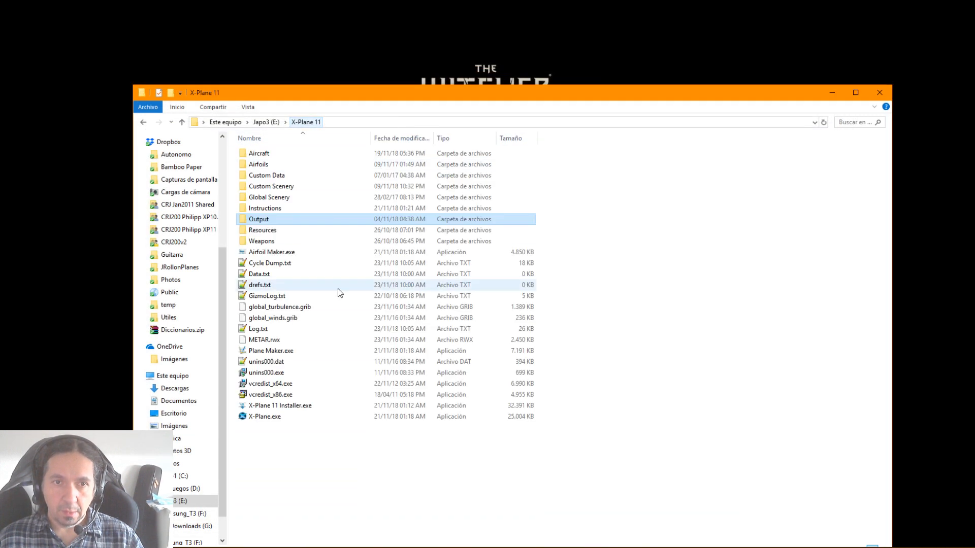
pyautogui.doubleClick(264, 416)
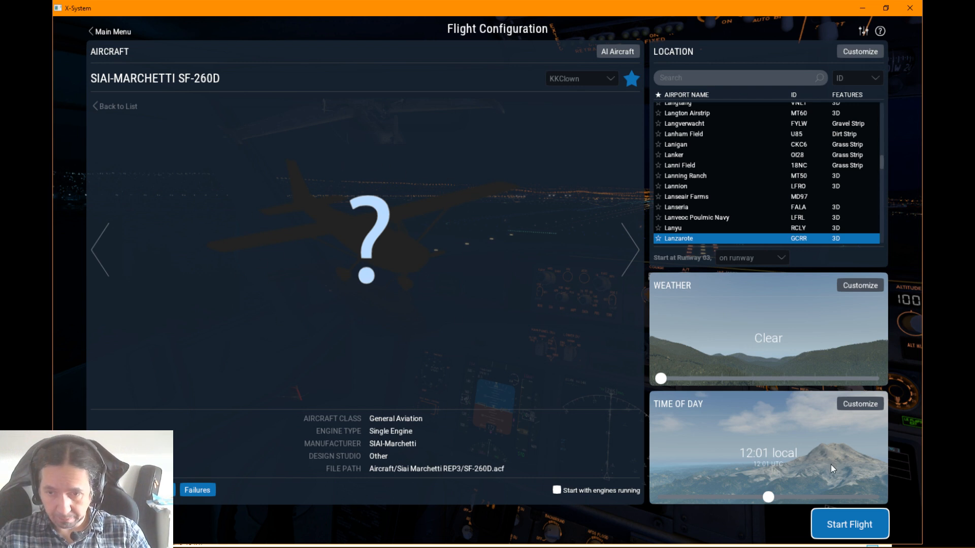
pyautogui.click(854, 520)
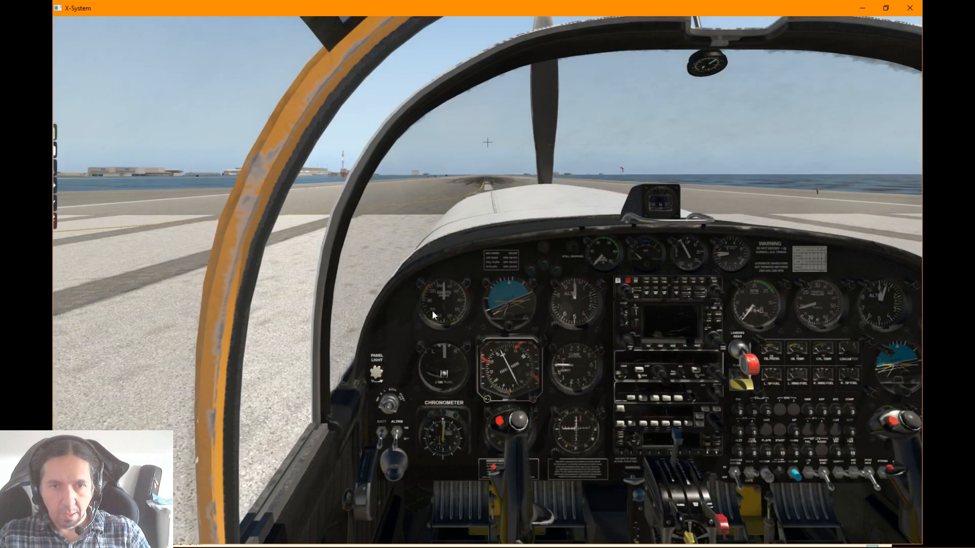
# Inspect the cockpit panel up close, including the switches, circuit breakers, RPM hour counter and engine gauges
pyautogui.moveTo(432, 311); pyautogui.dragTo(526, 327)
pyautogui.scroll(8, 525, 327)
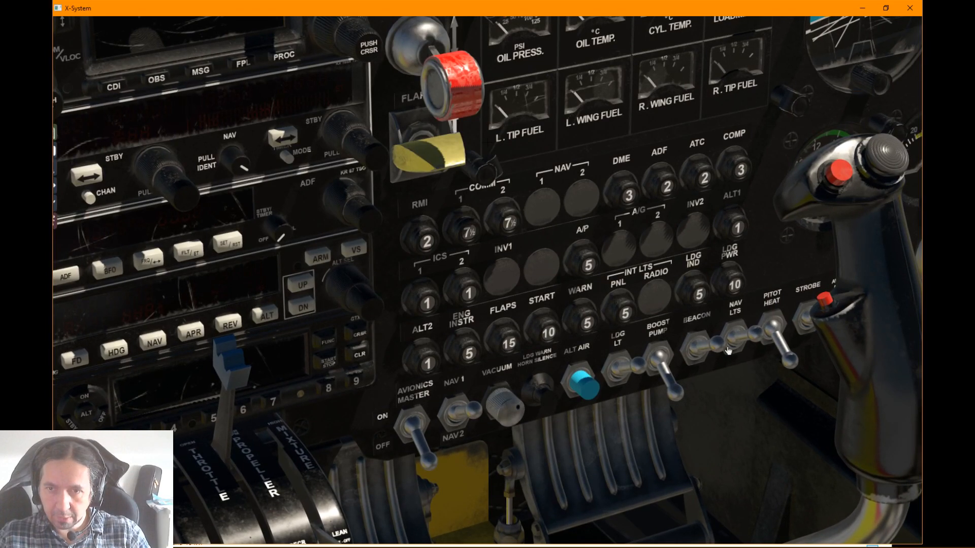
pyautogui.scroll(-10, 751, 333)
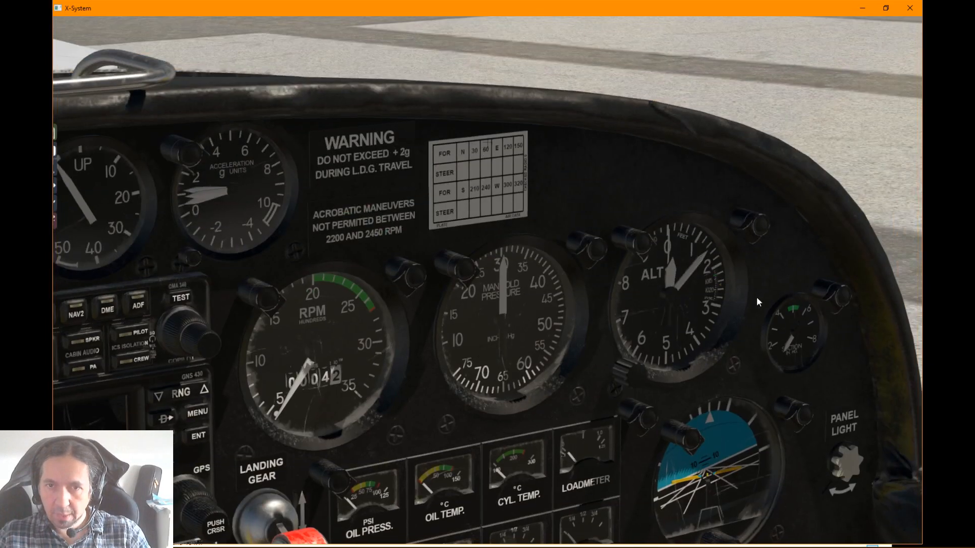
pyautogui.scroll(-3, 721, 296)
pyautogui.moveTo(721, 297); pyautogui.dragTo(657, 298)
pyautogui.scroll(7, 650, 382)
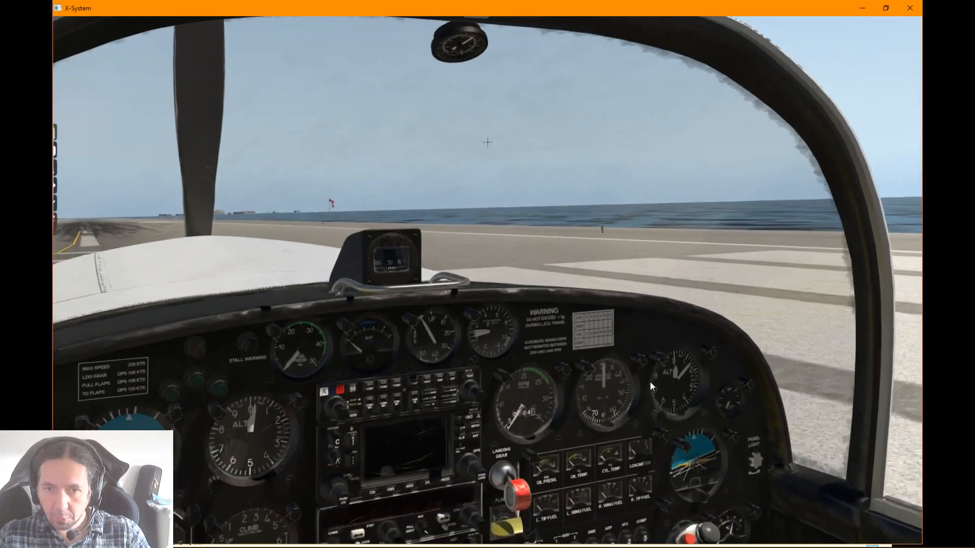
pyautogui.moveTo(640, 431); pyautogui.dragTo(643, 474)
pyautogui.scroll(6, 640, 465)
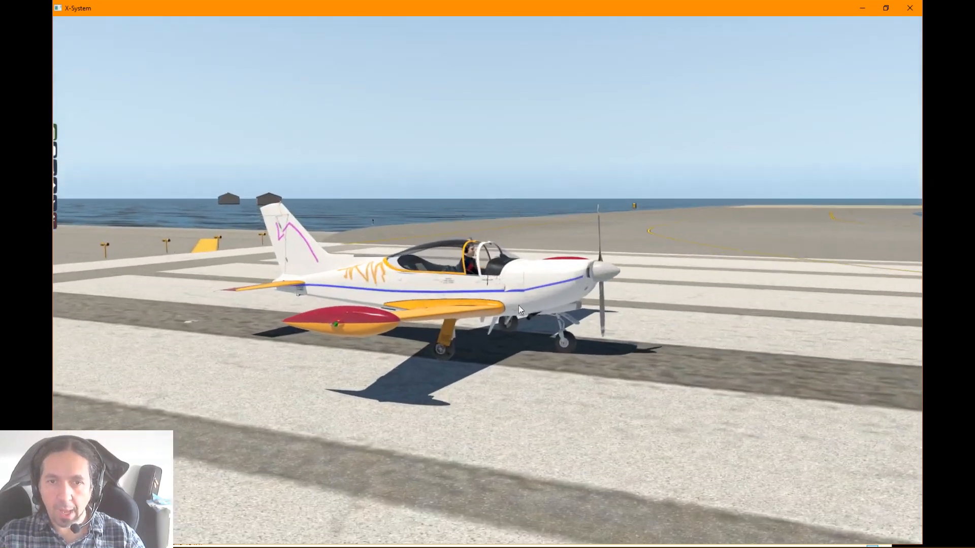
# View the KKClown livery's right side from outside, from close up and from behind the wing
pyautogui.scroll(5, 519, 305)
pyautogui.moveTo(519, 306); pyautogui.dragTo(616, 347)
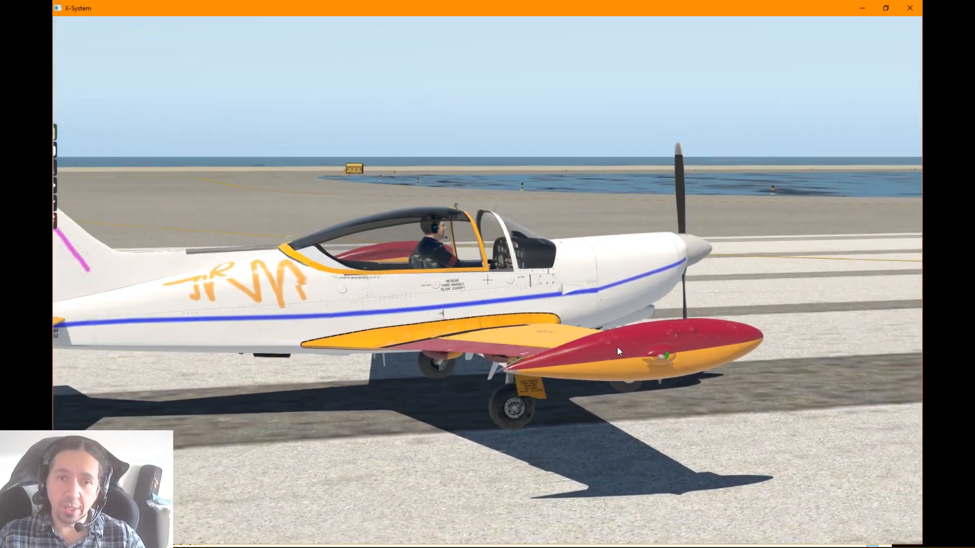
pyautogui.scroll(-4, 612, 345)
pyautogui.moveTo(513, 333); pyautogui.dragTo(688, 352)
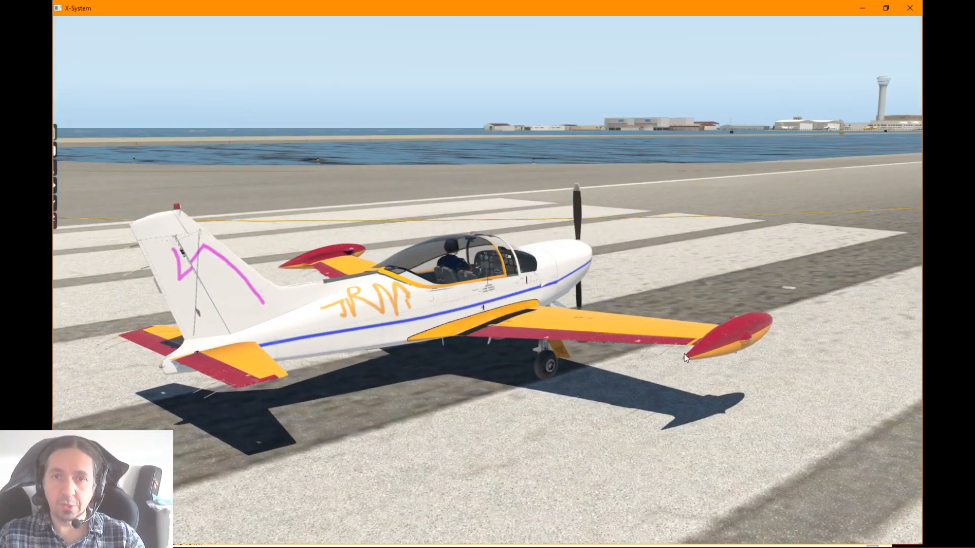